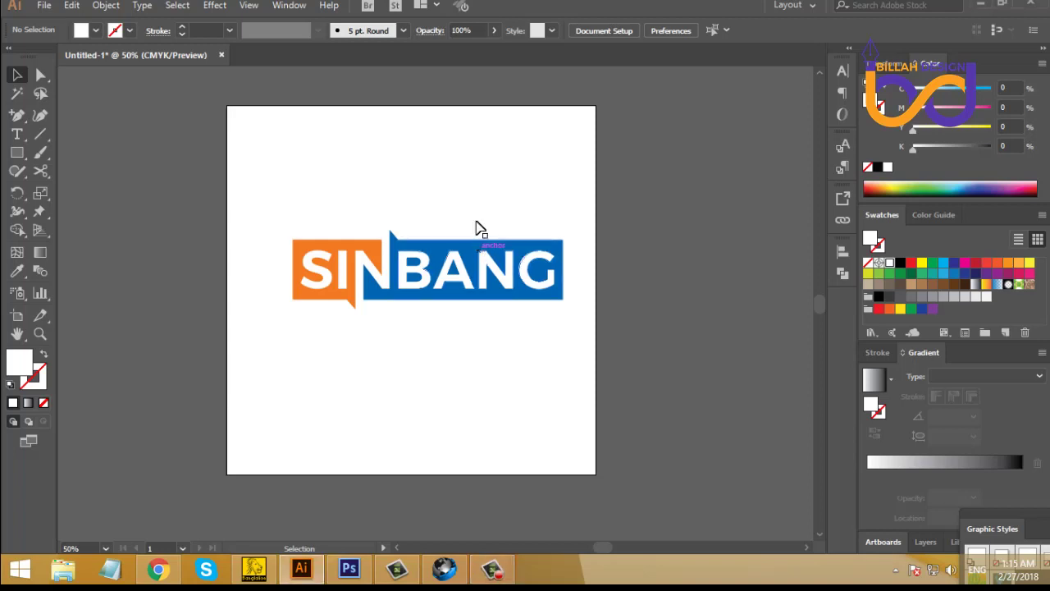
- Drag the SINBANG logo group up to the top of the artboard and deselect it
{"action": "left_click_drag", "start_coordinate": [476, 250], "coordinate": [474, 153]}
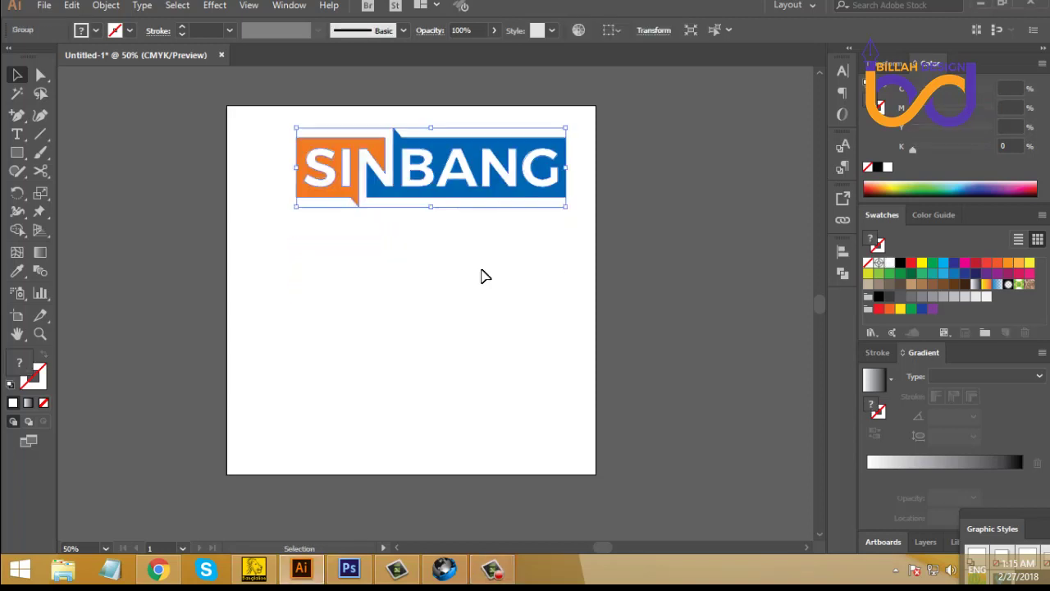
{"action": "left_click", "coordinate": [481, 275]}
- Type 'SINBANG' at 60 pt below the logo and move the text up and right
{"action": "left_click", "coordinate": [18, 136]}
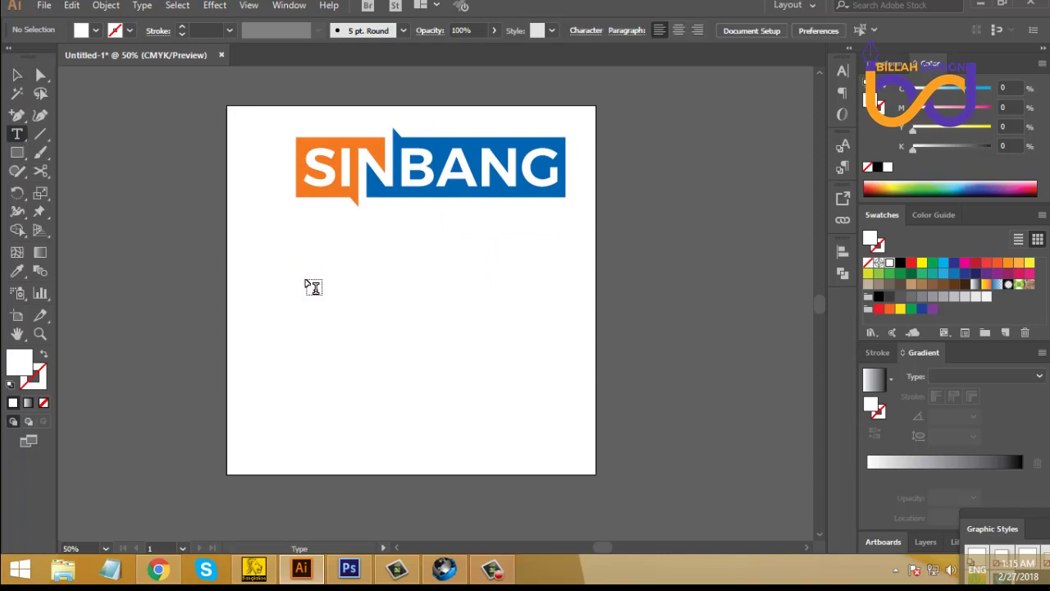
{"action": "left_click", "coordinate": [336, 295]}
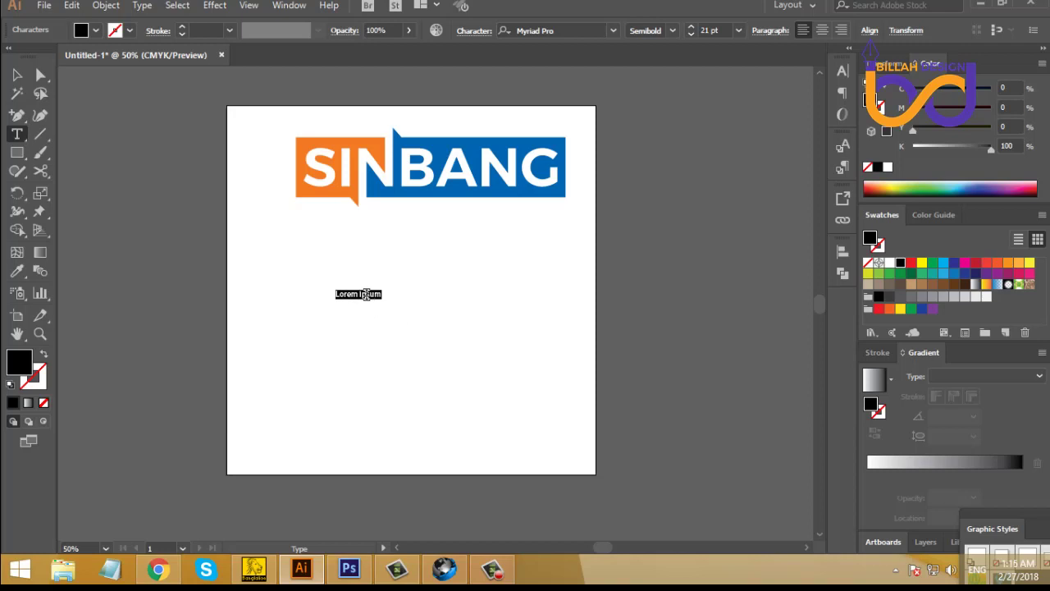
{"action": "right_click", "coordinate": [368, 303]}
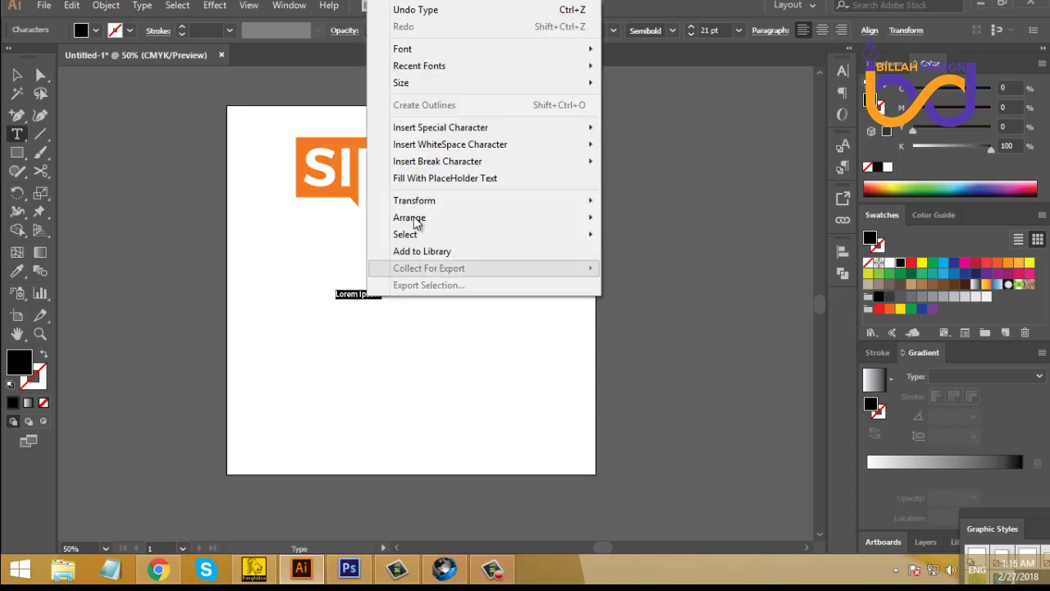
{"action": "mouse_move", "coordinate": [416, 89]}
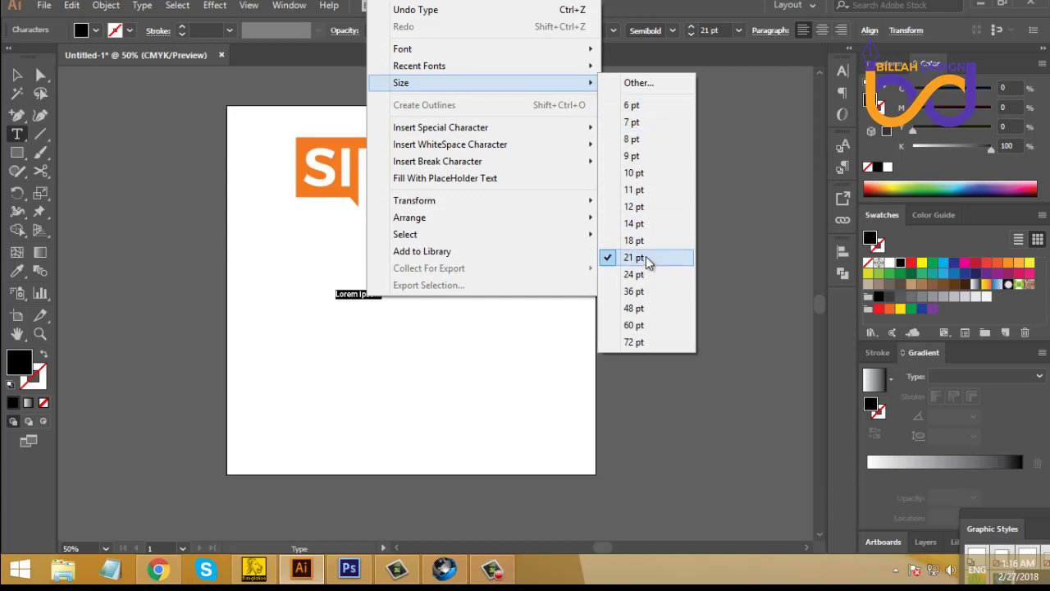
{"action": "left_click", "coordinate": [638, 326]}
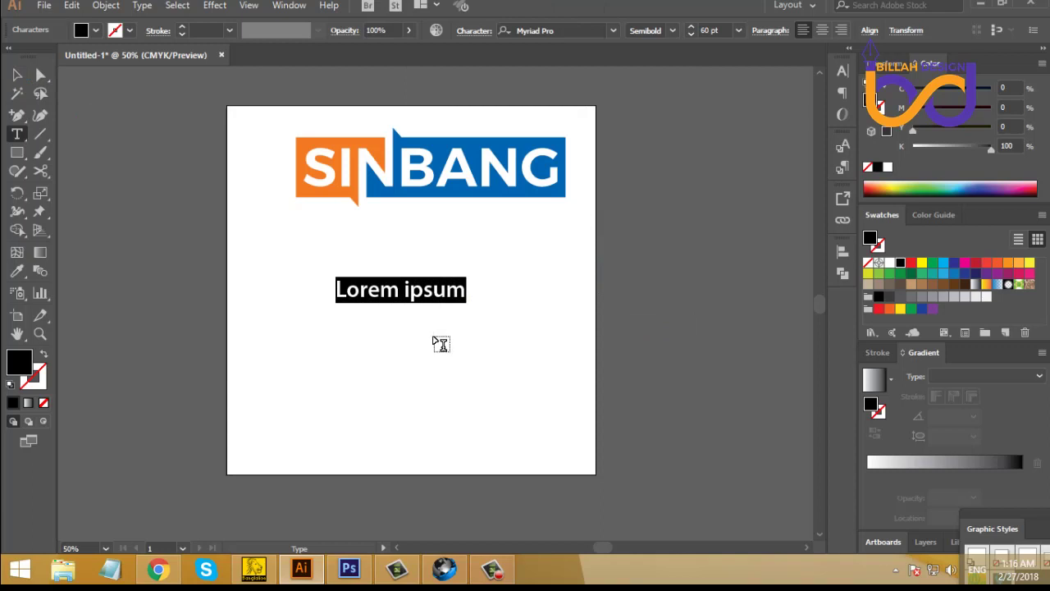
{"action": "type", "text": "SIN"}
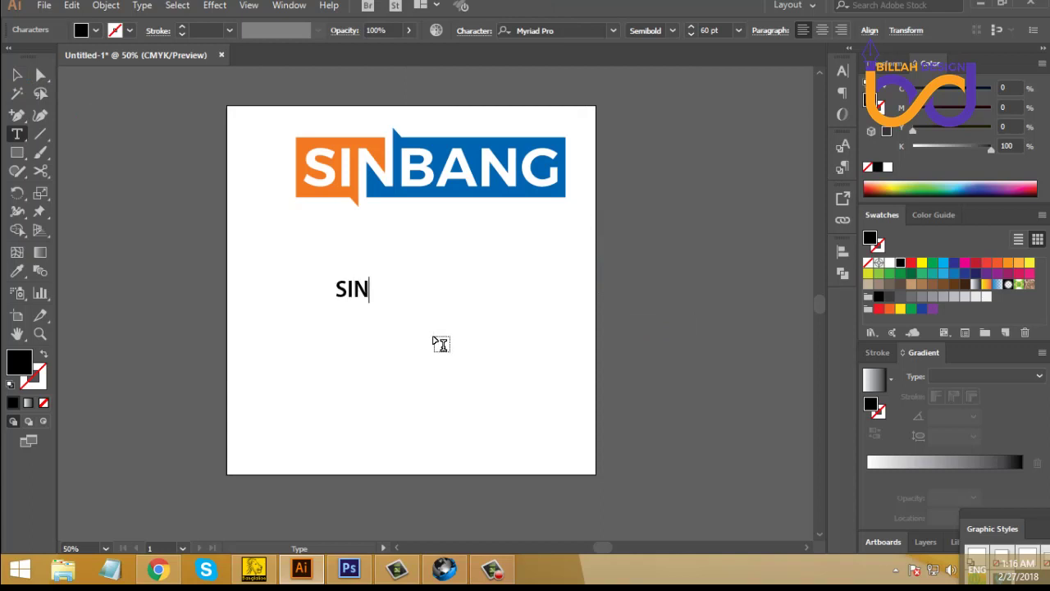
{"action": "type", "text": "GBANG"}
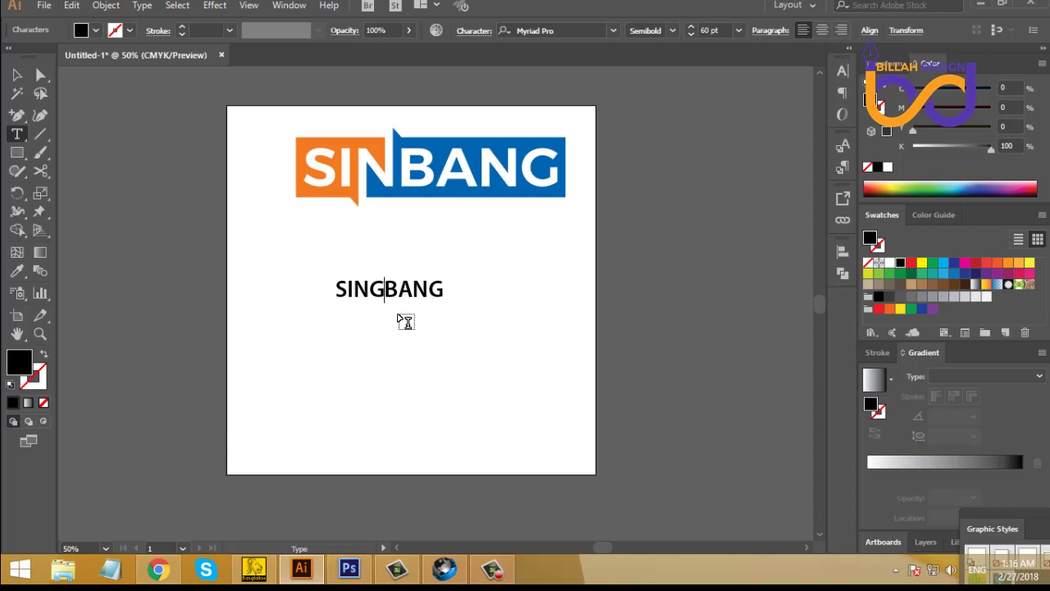
{"action": "key", "text": "BackSpace"}
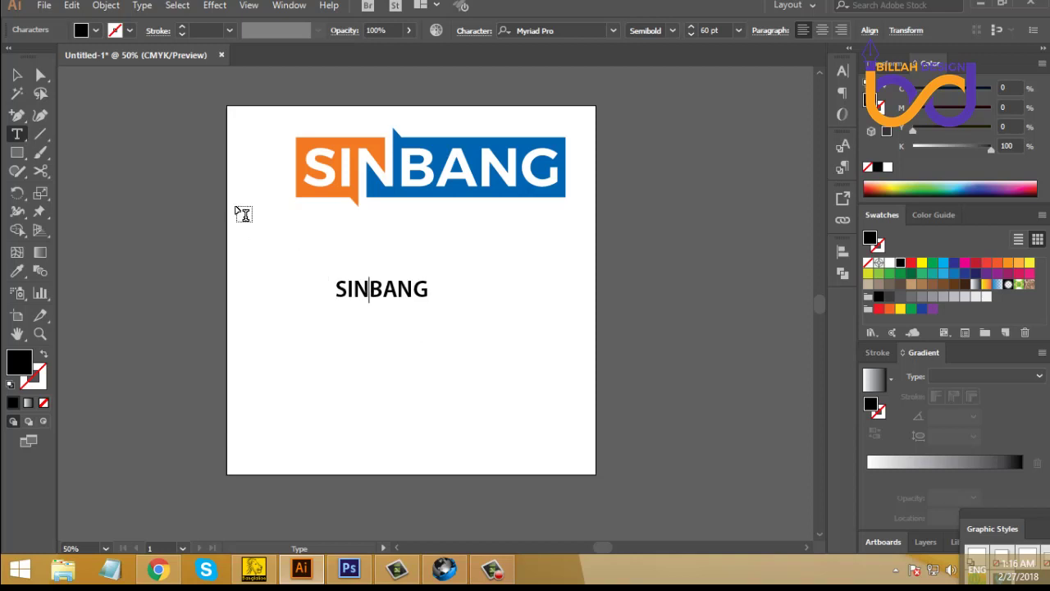
{"action": "left_click", "coordinate": [17, 75]}
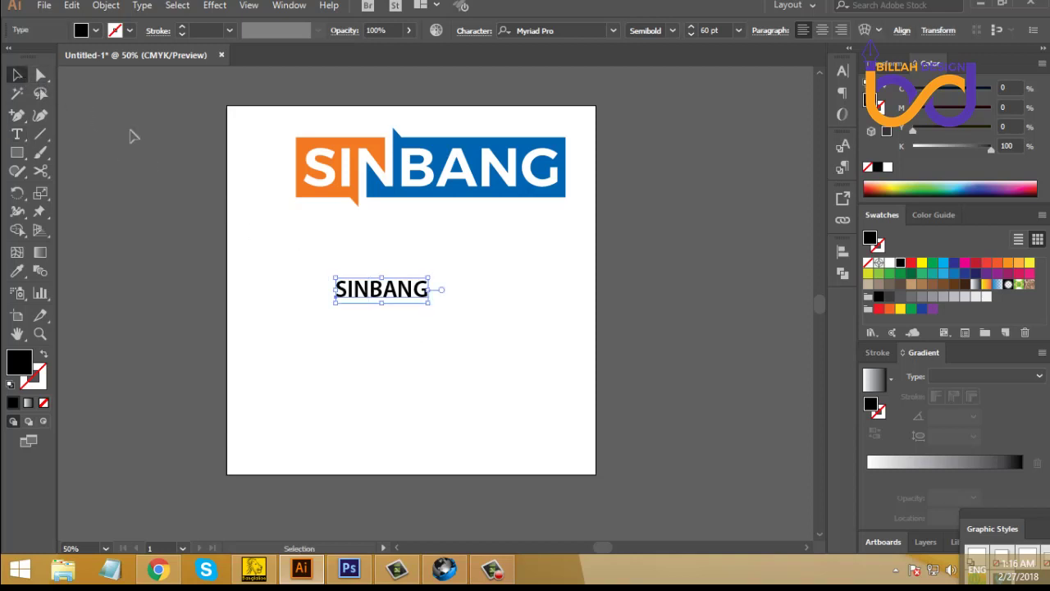
{"action": "left_click_drag", "start_coordinate": [398, 301], "coordinate": [520, 286]}
- Change the SINBANG text to Montserrat SemiBold and nudge it left to line up with the logo
{"action": "left_click", "coordinate": [506, 337]}
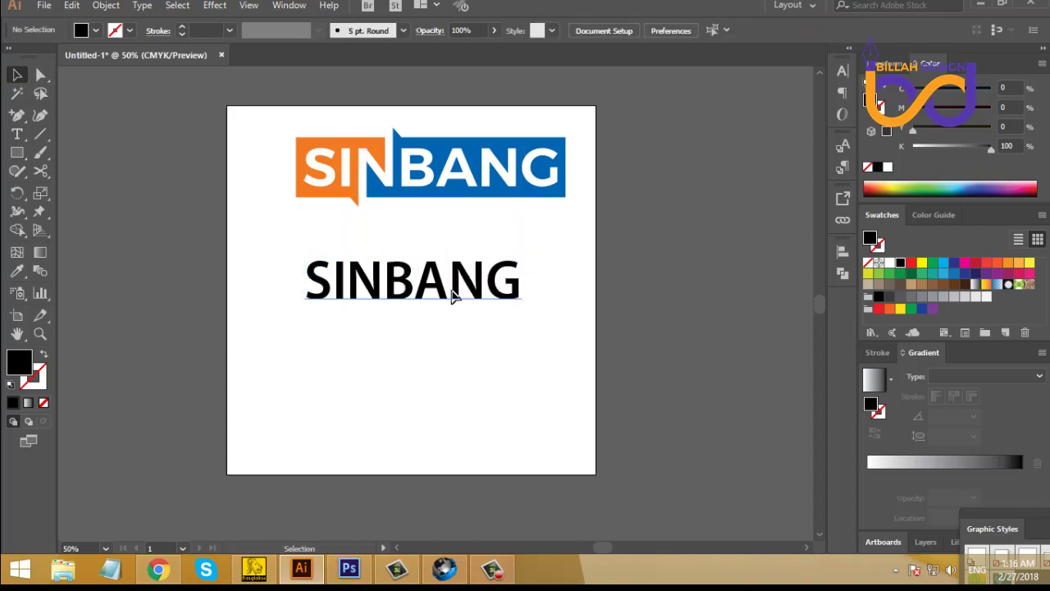
{"action": "mouse_move", "coordinate": [453, 297]}
{"action": "left_mouse_down"}
{"action": "mouse_move", "coordinate": [466, 311]}
{"action": "mouse_move", "coordinate": [469, 302]}
{"action": "left_mouse_up"}
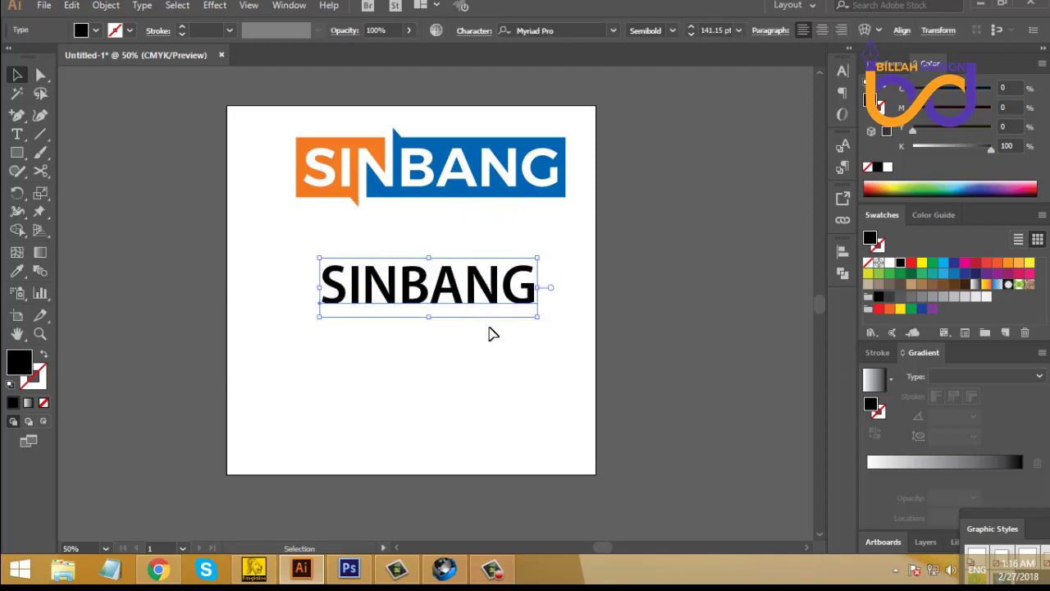
{"action": "left_click", "coordinate": [613, 31]}
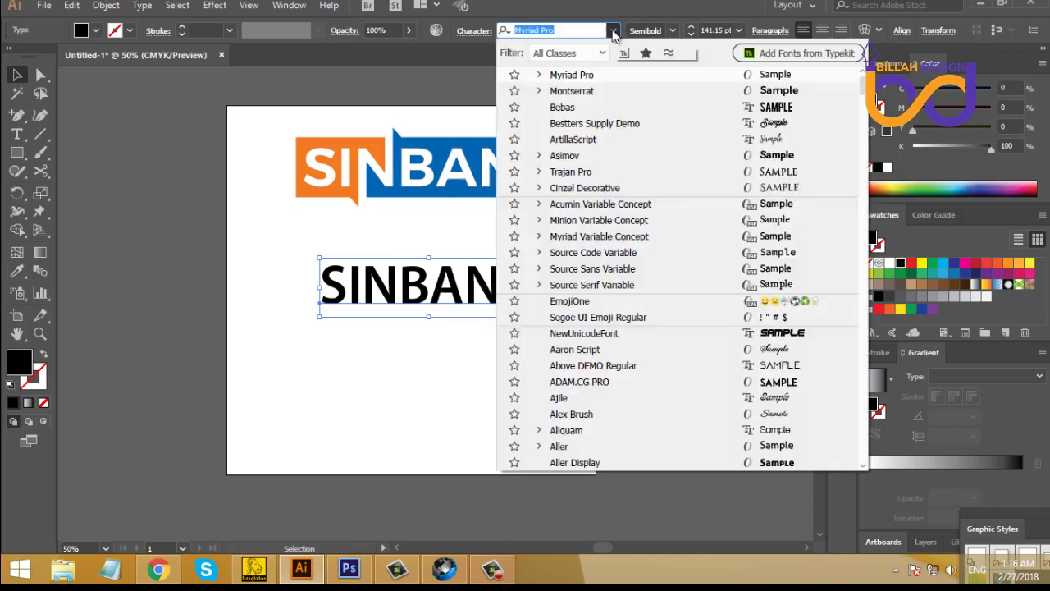
{"action": "left_click", "coordinate": [575, 91]}
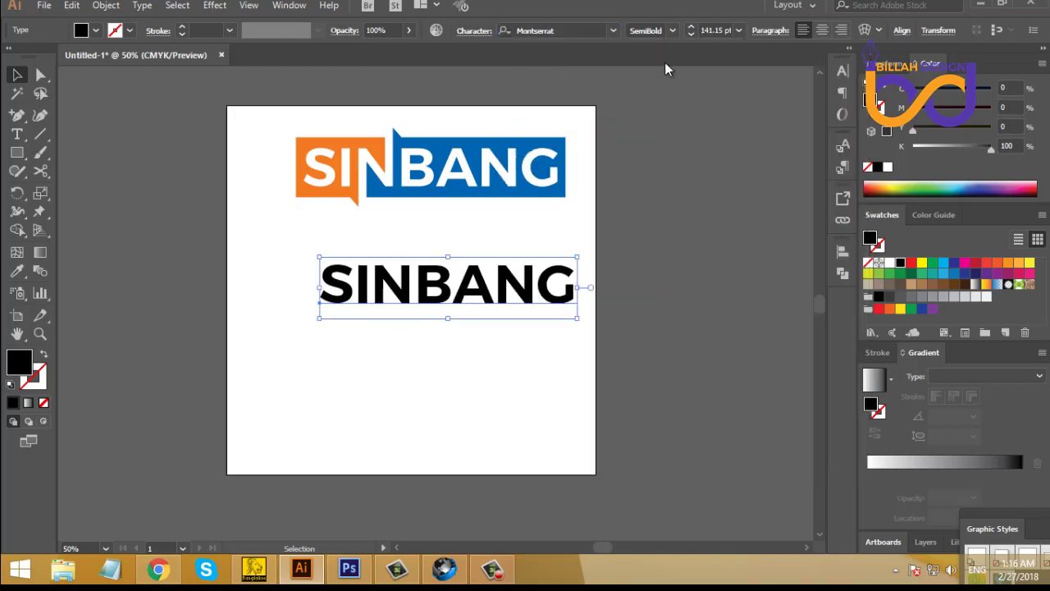
{"action": "left_click", "coordinate": [673, 32]}
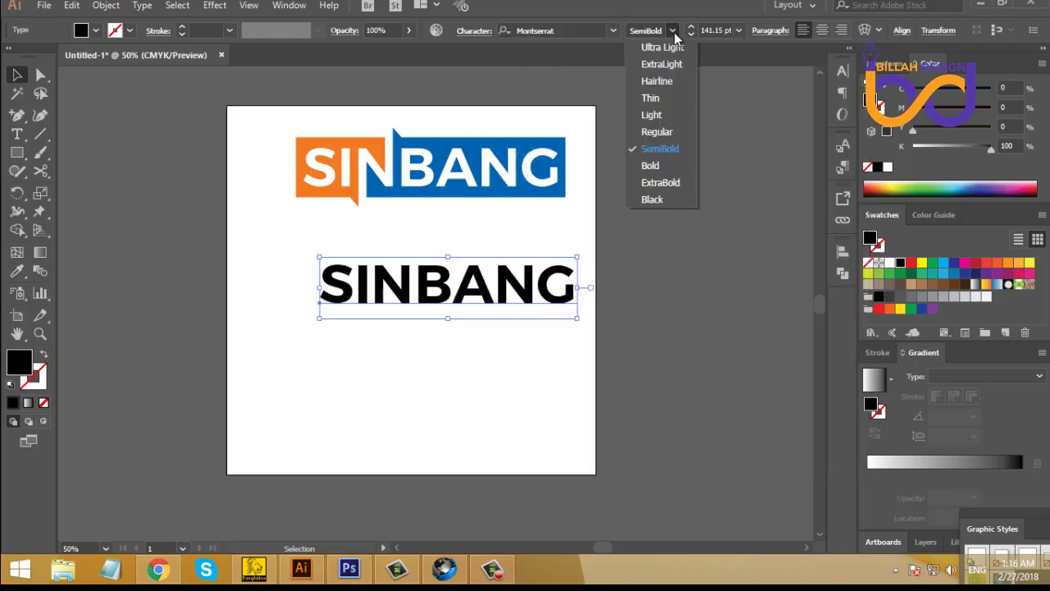
{"action": "left_click", "coordinate": [658, 149]}
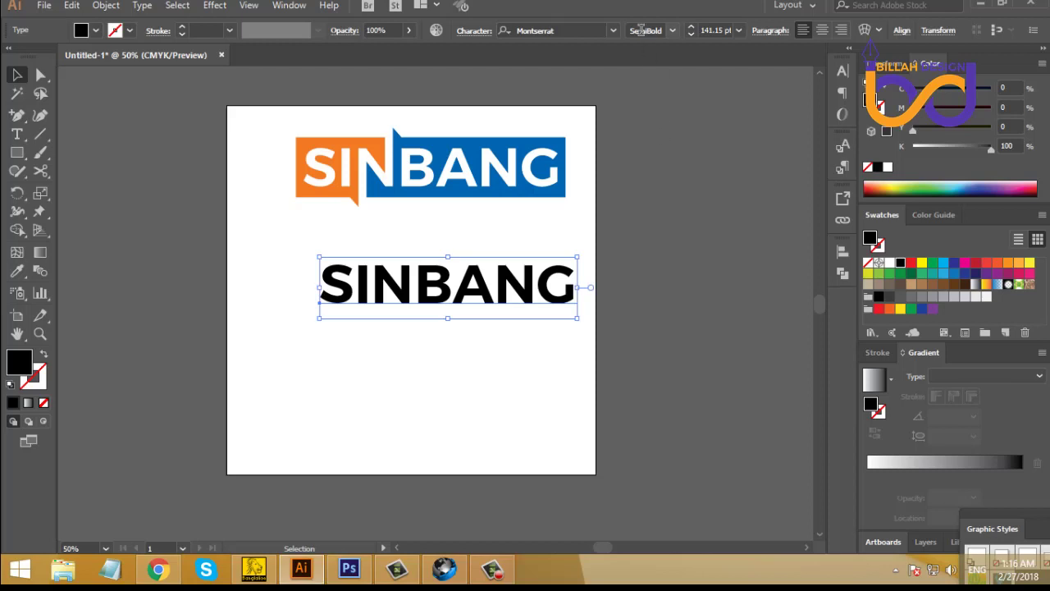
{"action": "left_click_drag", "start_coordinate": [522, 289], "coordinate": [499, 291]}
{"action": "right_click", "coordinate": [499, 292]}
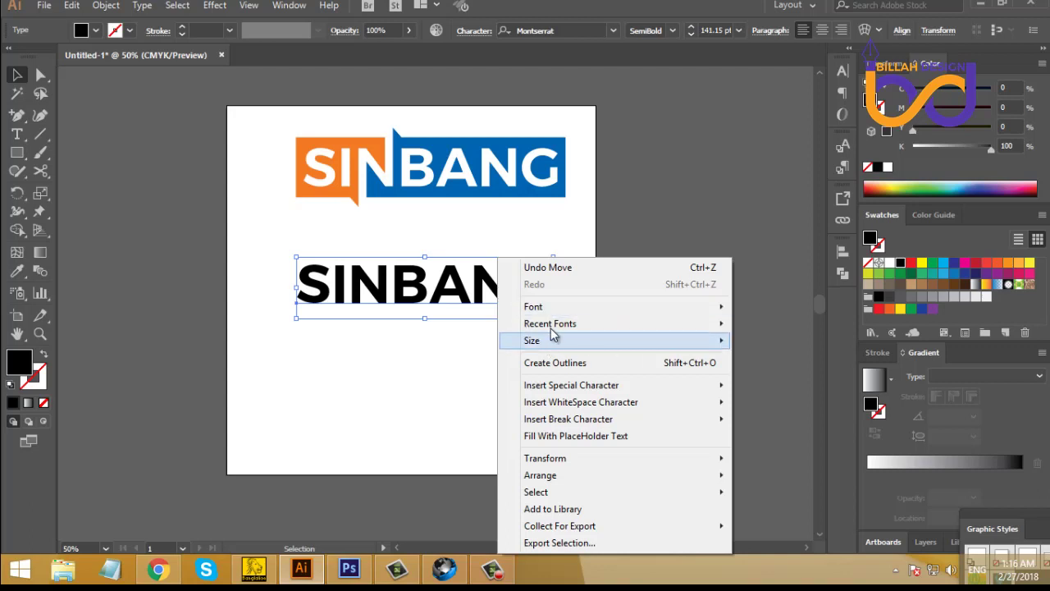
- Convert the SINBANG text to outlines and drag it slightly lower, centred under the logo
{"action": "left_click", "coordinate": [572, 368]}
{"action": "left_click", "coordinate": [500, 341]}
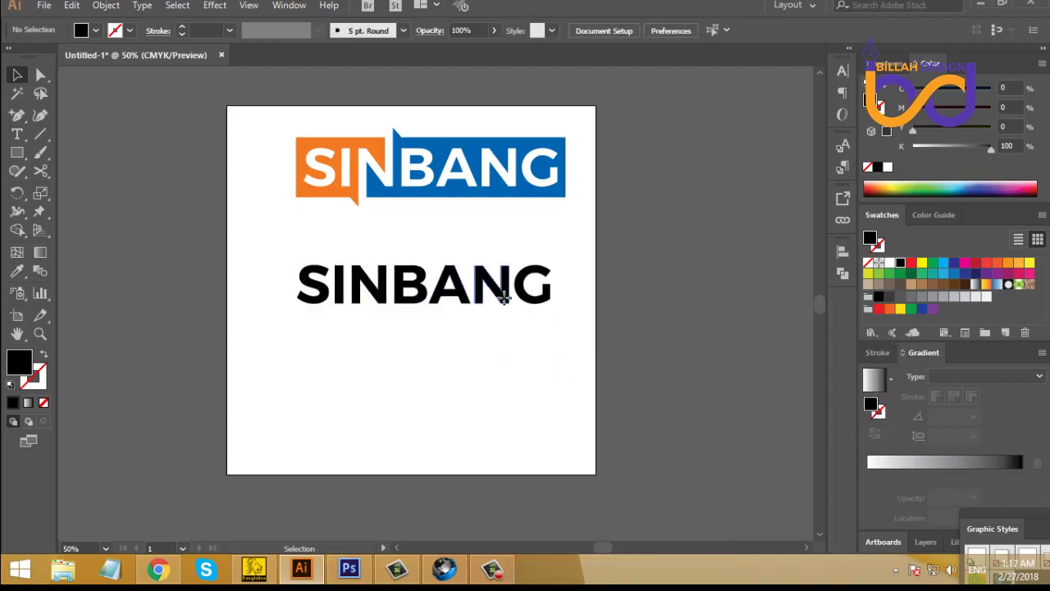
{"action": "left_click_drag", "start_coordinate": [503, 301], "coordinate": [509, 329]}
{"action": "left_click", "coordinate": [481, 383]}
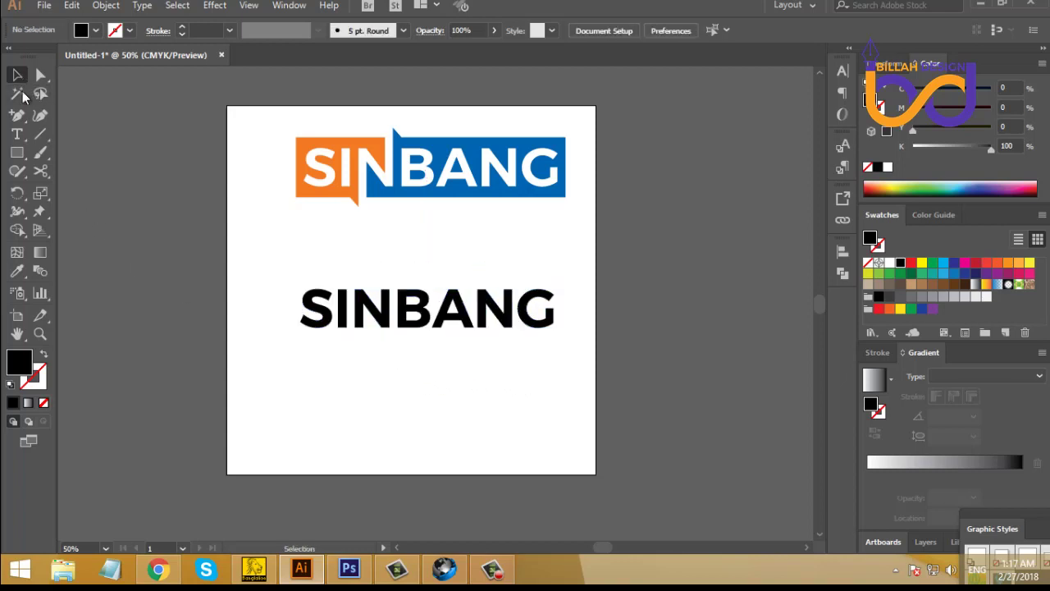
- Draw a rectangle over the SINBANG lettering, fill it red, and send it to the back
{"action": "left_click", "coordinate": [20, 153]}
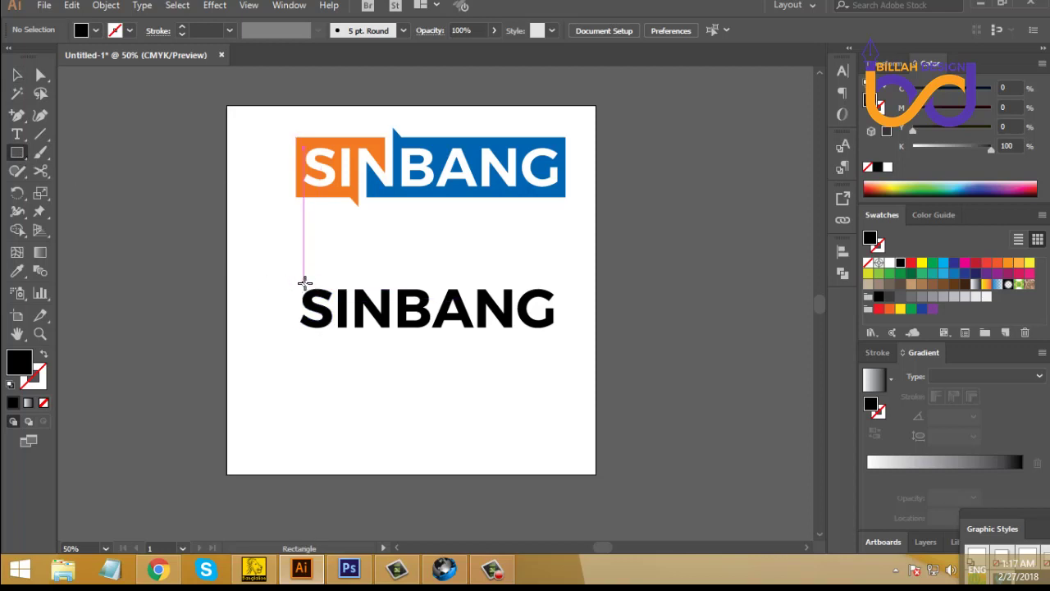
{"action": "left_click_drag", "start_coordinate": [296, 282], "coordinate": [564, 343]}
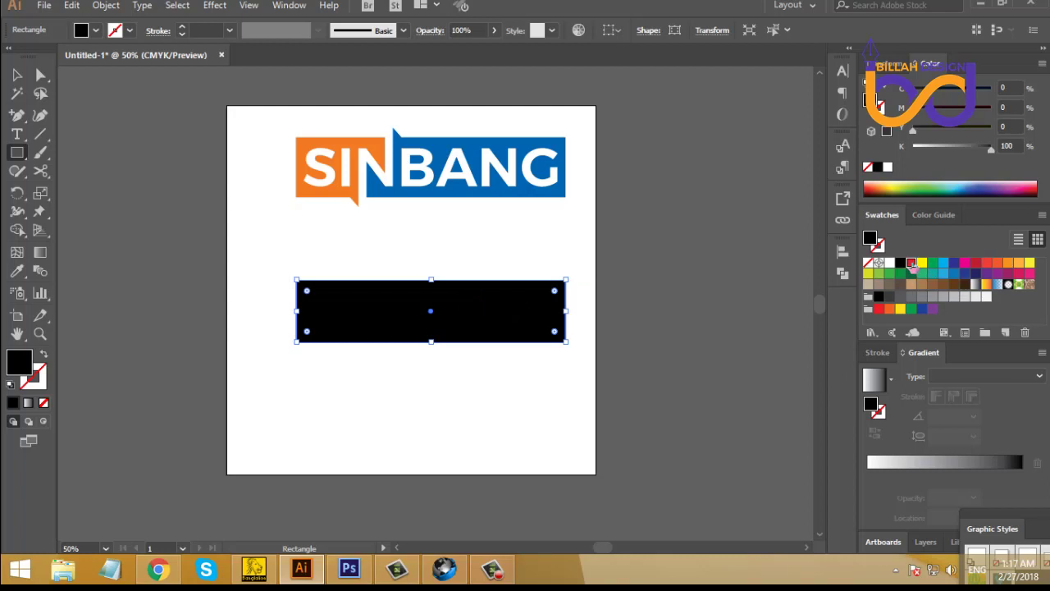
{"action": "left_click", "coordinate": [911, 263]}
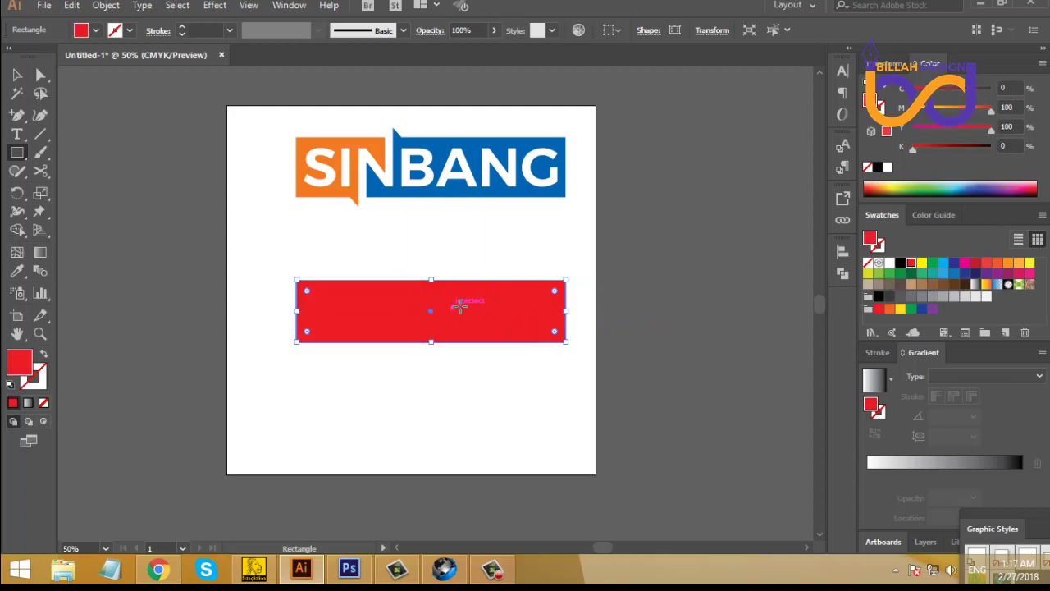
{"action": "right_click", "coordinate": [456, 311]}
{"action": "mouse_move", "coordinate": [529, 478]}
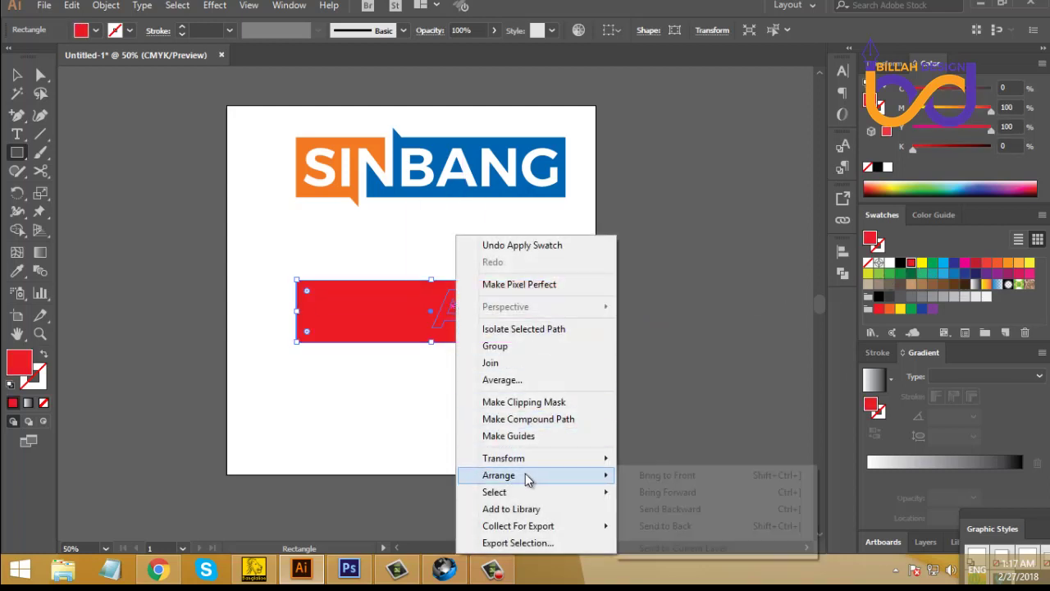
{"action": "left_click", "coordinate": [669, 526]}
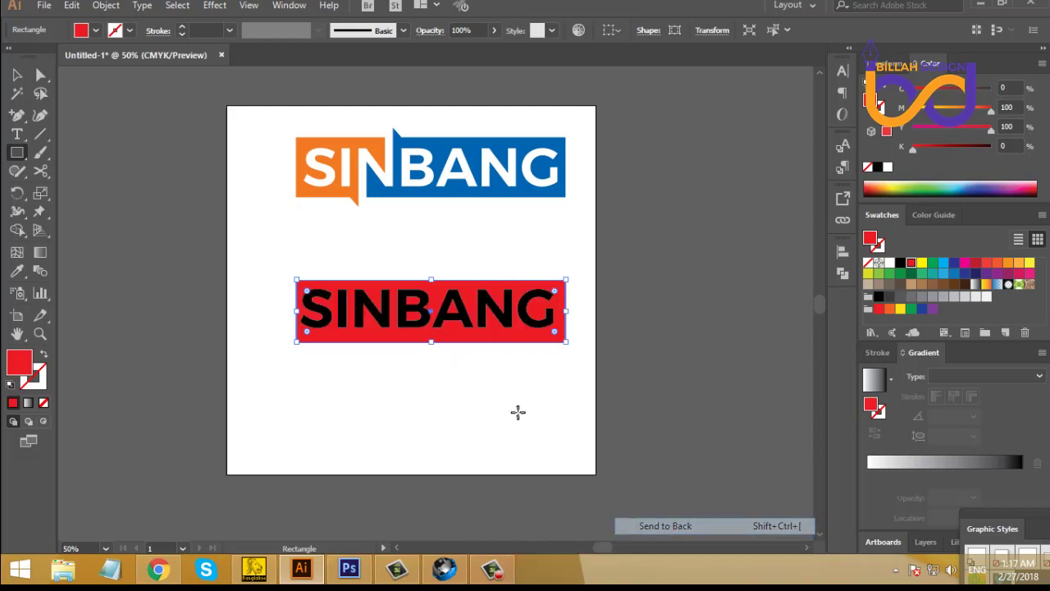
{"action": "left_click", "coordinate": [18, 76]}
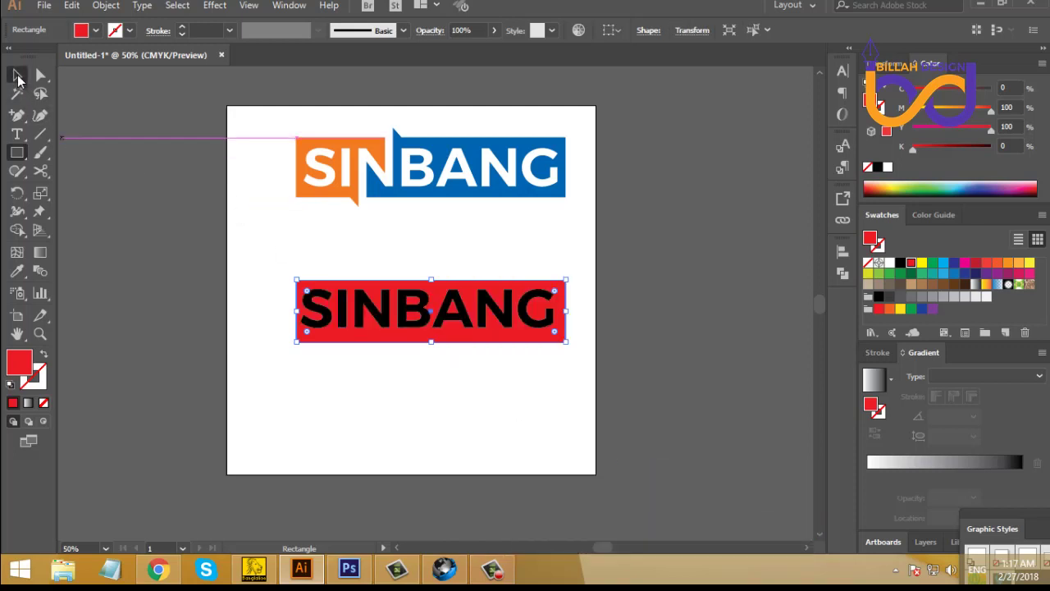
{"action": "left_click", "coordinate": [239, 328]}
- Centre the SINBANG text on the red bar horizontally and vertically, then shift the banner up-left
{"action": "left_click_drag", "start_coordinate": [314, 289], "coordinate": [448, 370]}
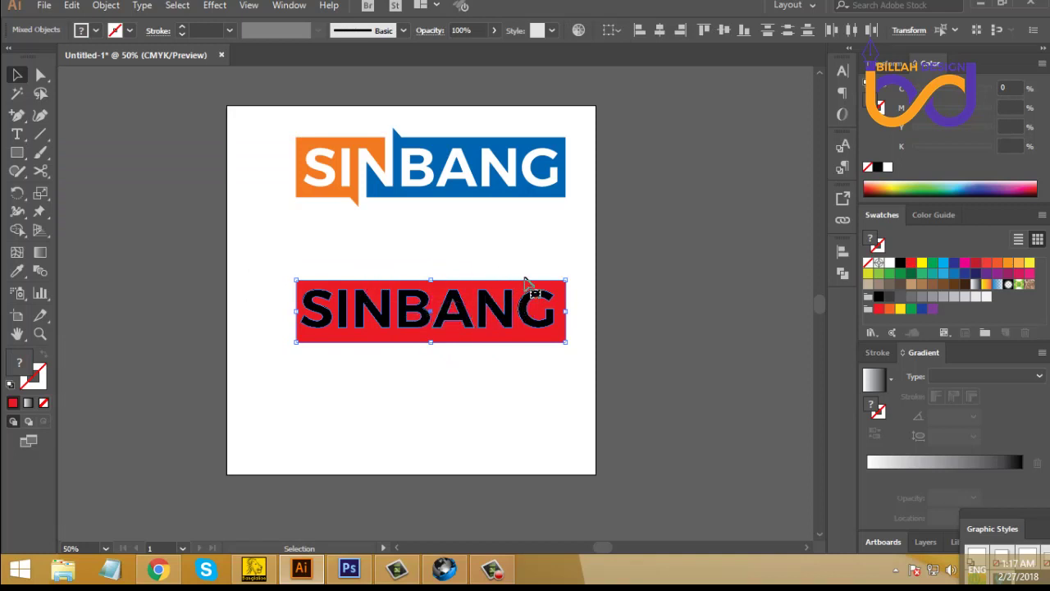
{"action": "left_click", "coordinate": [662, 30]}
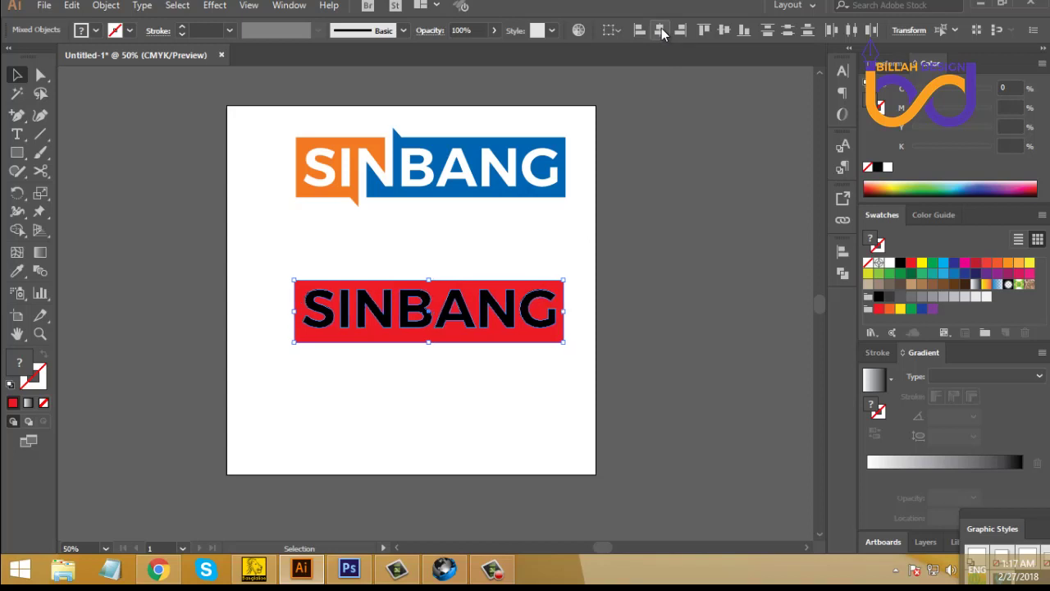
{"action": "left_click", "coordinate": [726, 28]}
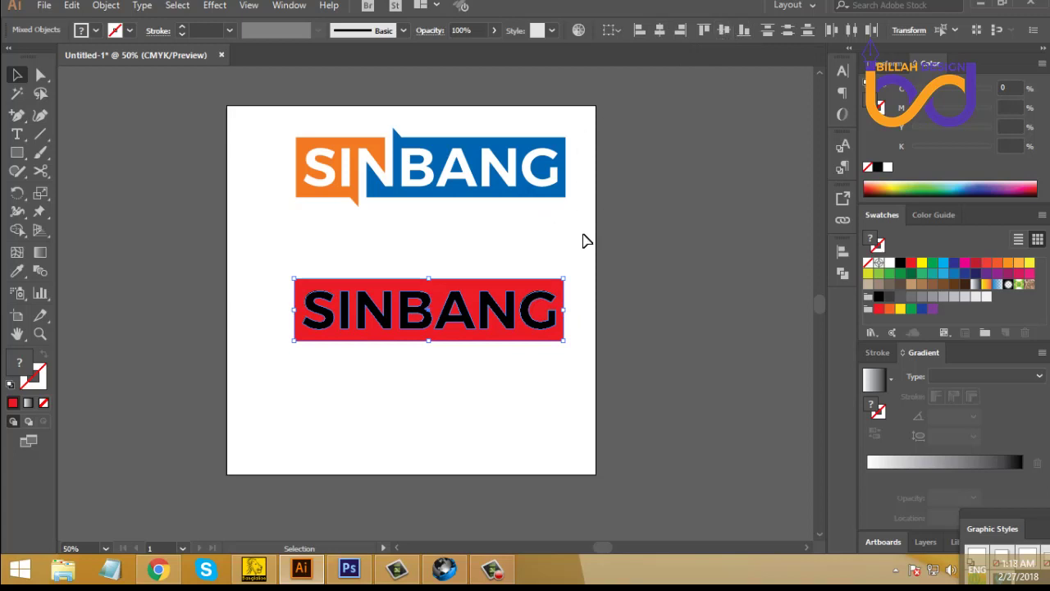
{"action": "left_click", "coordinate": [842, 251]}
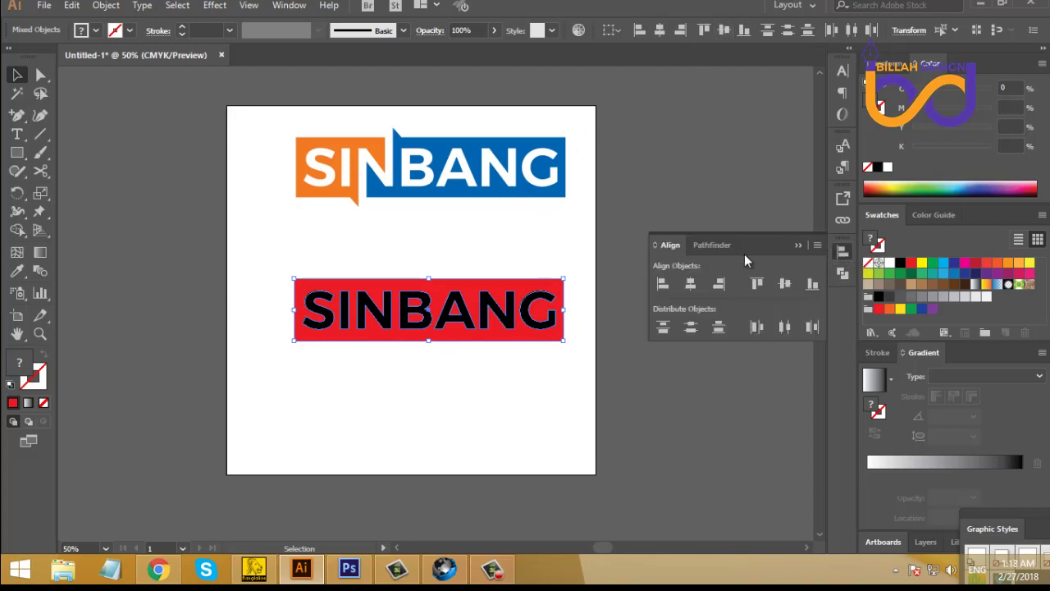
{"action": "left_click", "coordinate": [847, 251]}
{"action": "left_click", "coordinate": [570, 384]}
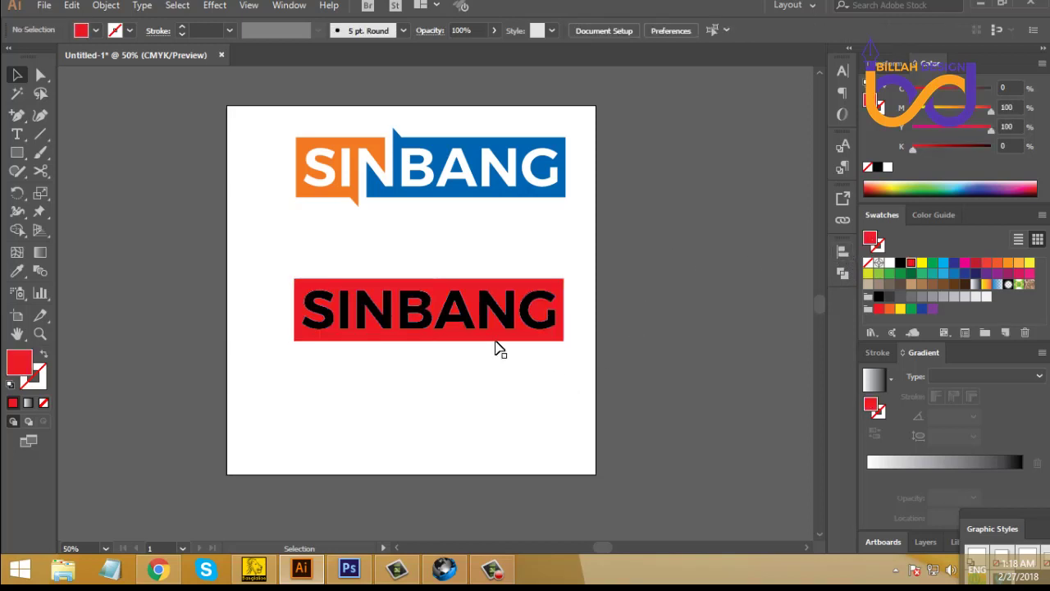
{"action": "left_click", "coordinate": [494, 309]}
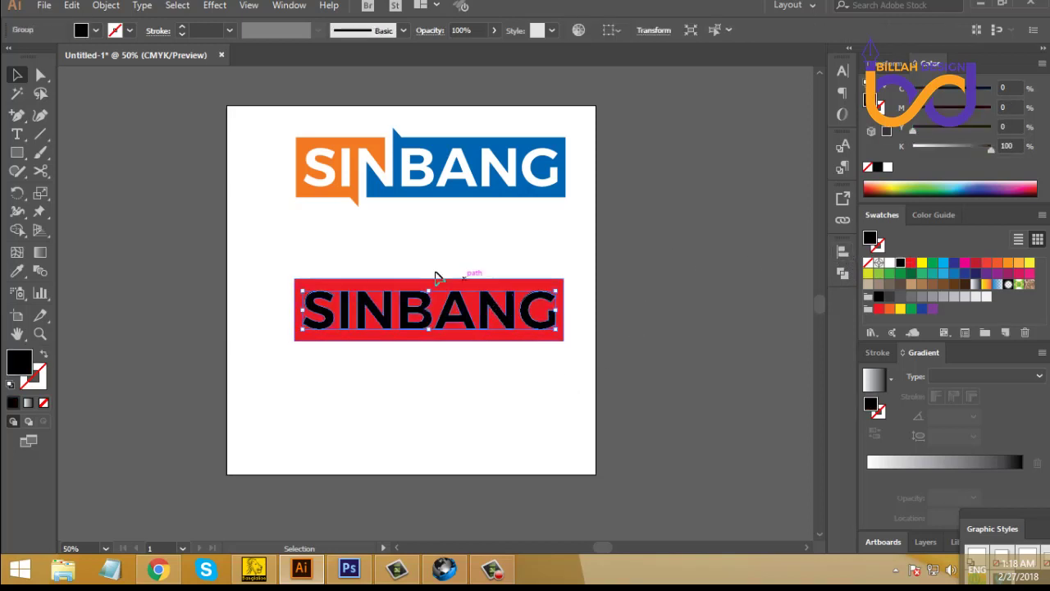
{"action": "left_click", "coordinate": [471, 380]}
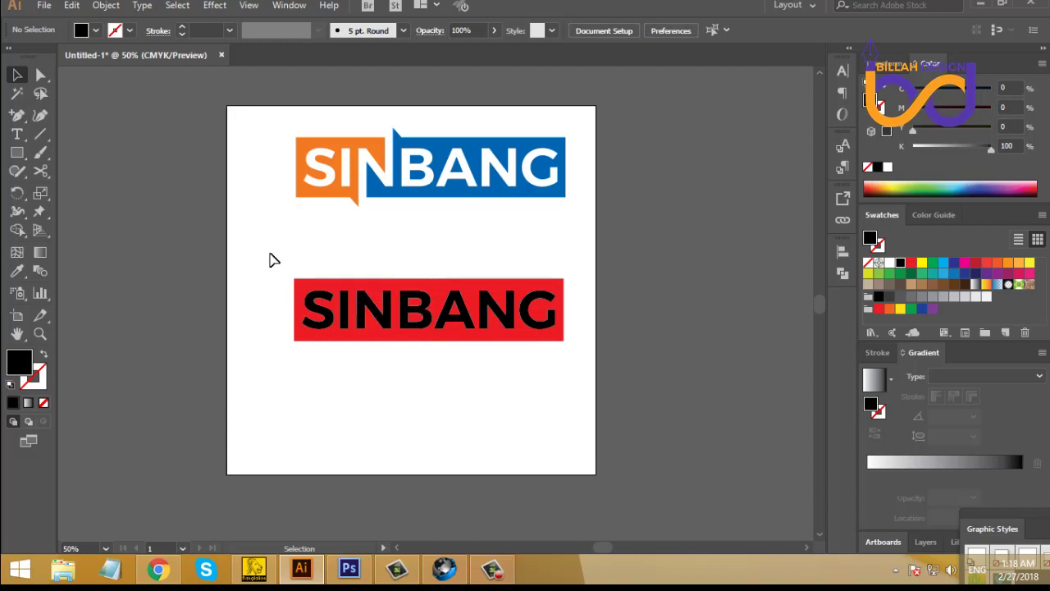
{"action": "left_click_drag", "start_coordinate": [272, 257], "coordinate": [538, 298]}
{"action": "left_click", "coordinate": [558, 399]}
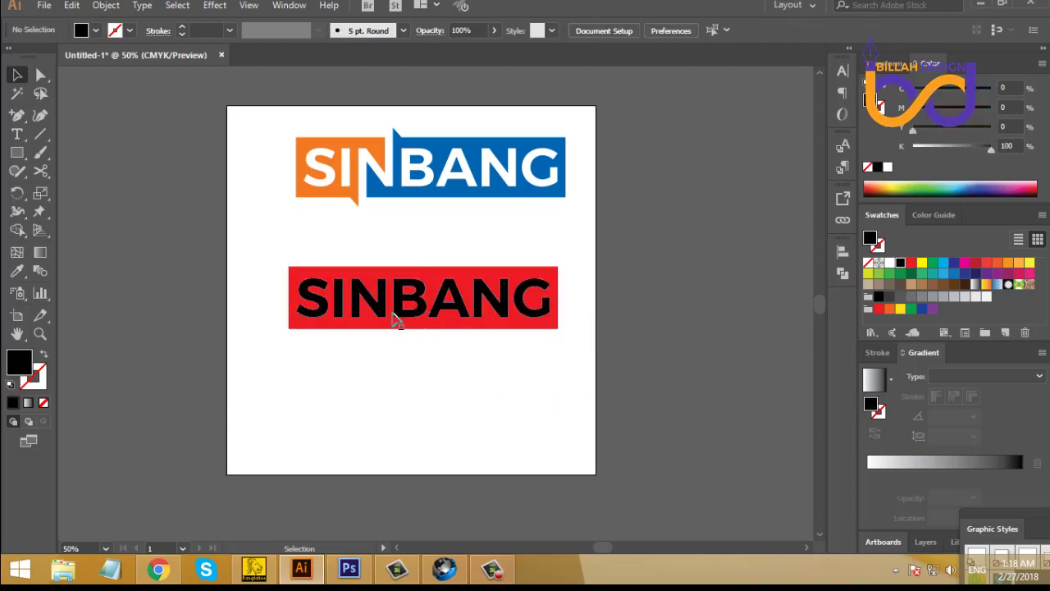
- Zoom in and raise the N's right stem above the red bar with Shift+Up
{"action": "key", "text": "a"}
{"action": "key", "text": "ctrl+plus"}
{"action": "key", "text": "ctrl+plus"}
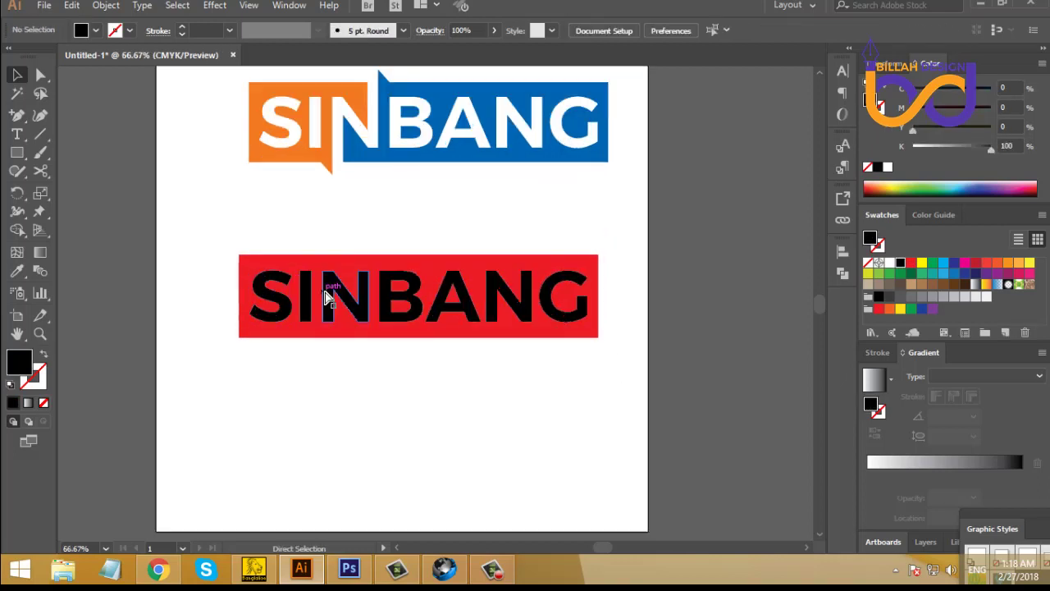
{"action": "key", "text": "ctrl+plus"}
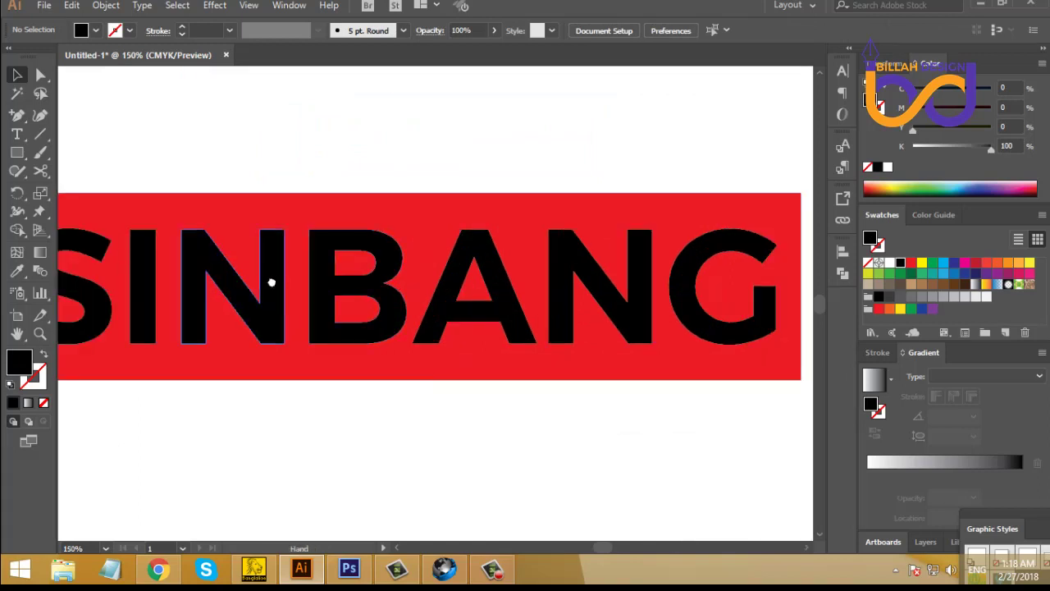
{"action": "left_click_drag", "start_coordinate": [274, 282], "coordinate": [350, 294]}
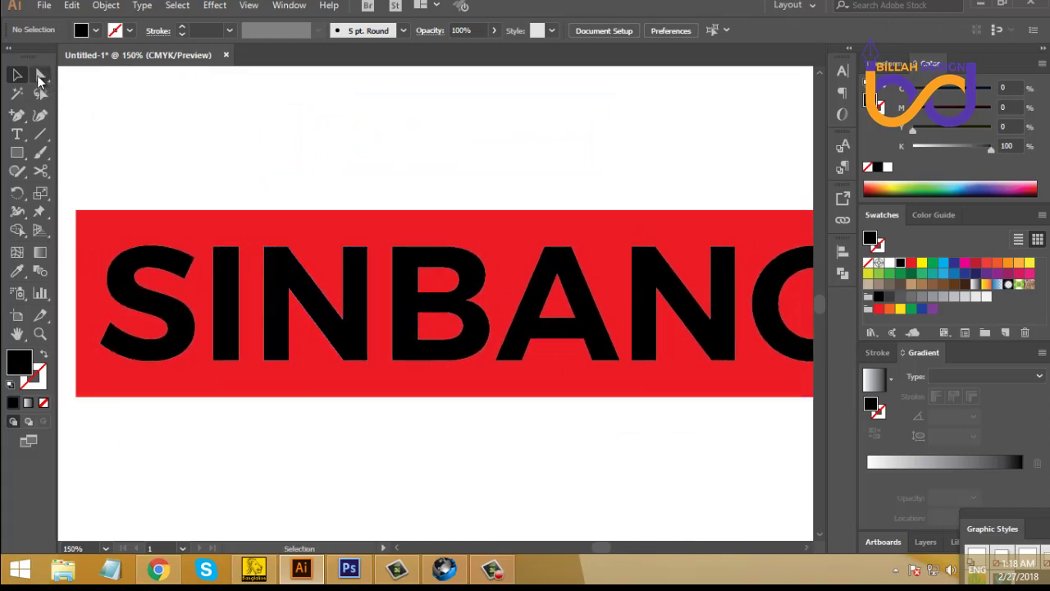
{"action": "left_click", "coordinate": [41, 75]}
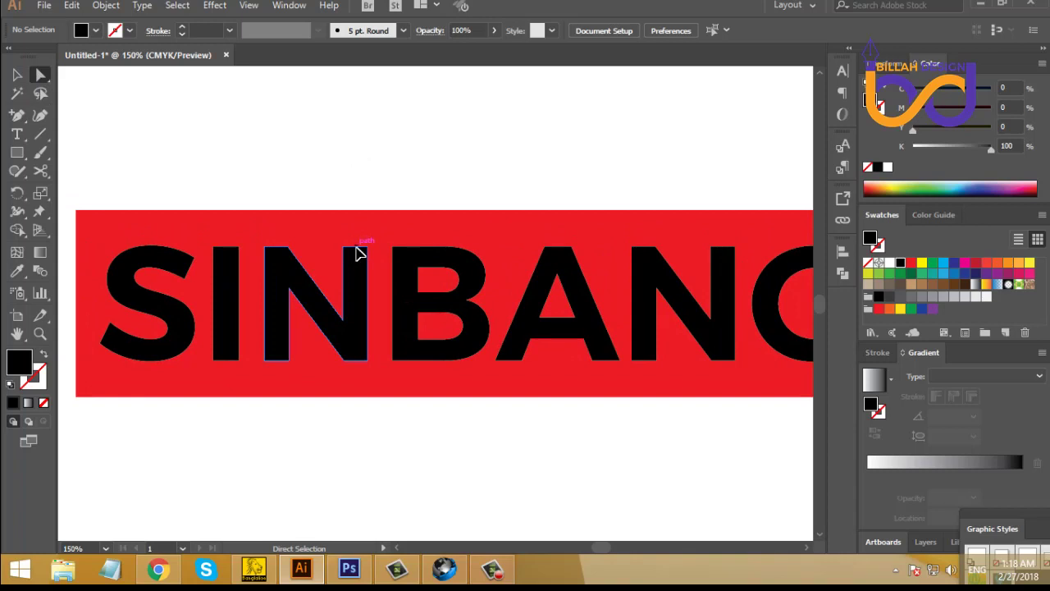
{"action": "left_click", "coordinate": [358, 253]}
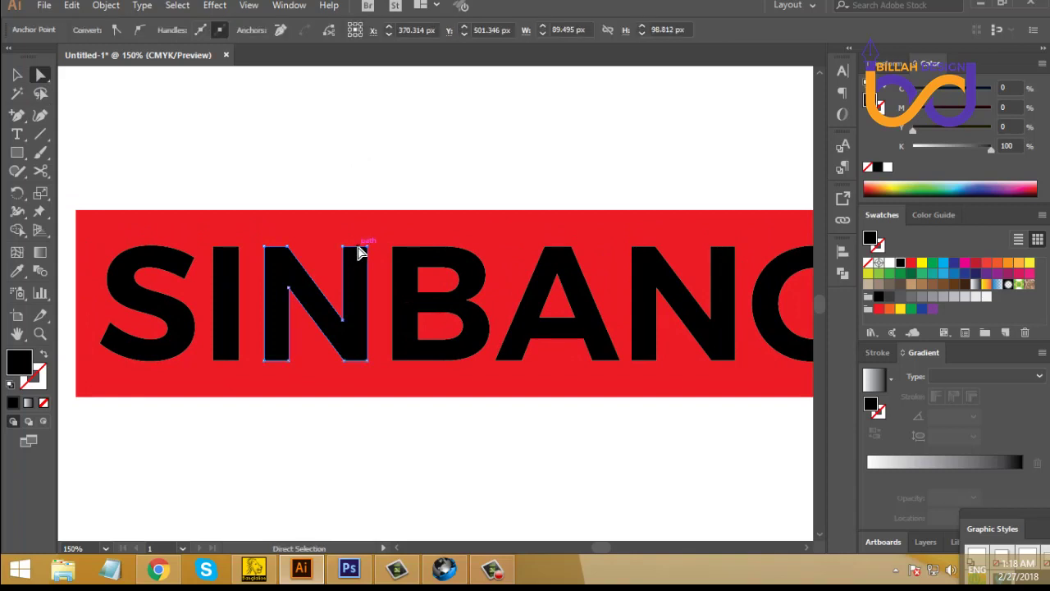
{"action": "key", "text": "shift+Up"}
{"action": "key", "text": "shift+Up"}
{"action": "key", "text": "shift+Up"}
{"action": "key", "text": "shift+Up"}
{"action": "key", "text": "shift+Up"}
{"action": "key", "text": "shift+Up"}
{"action": "key", "text": "shift+Up"}
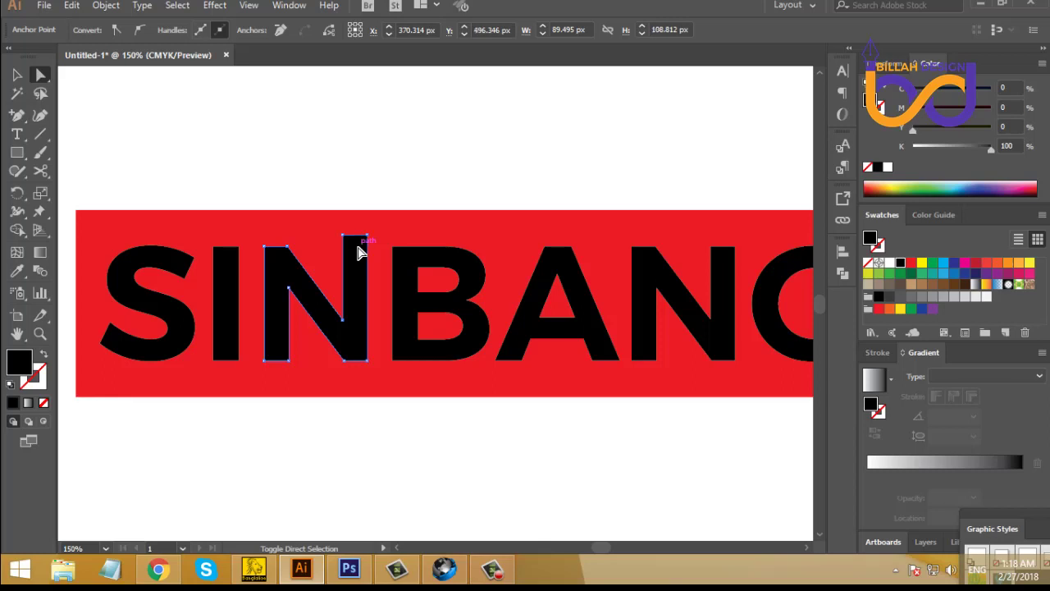
- Push the N's left stem down below the red bar and zoom back out
{"action": "scroll", "coordinate": [343, 251], "scroll_direction": "down", "scroll_amount": 3}
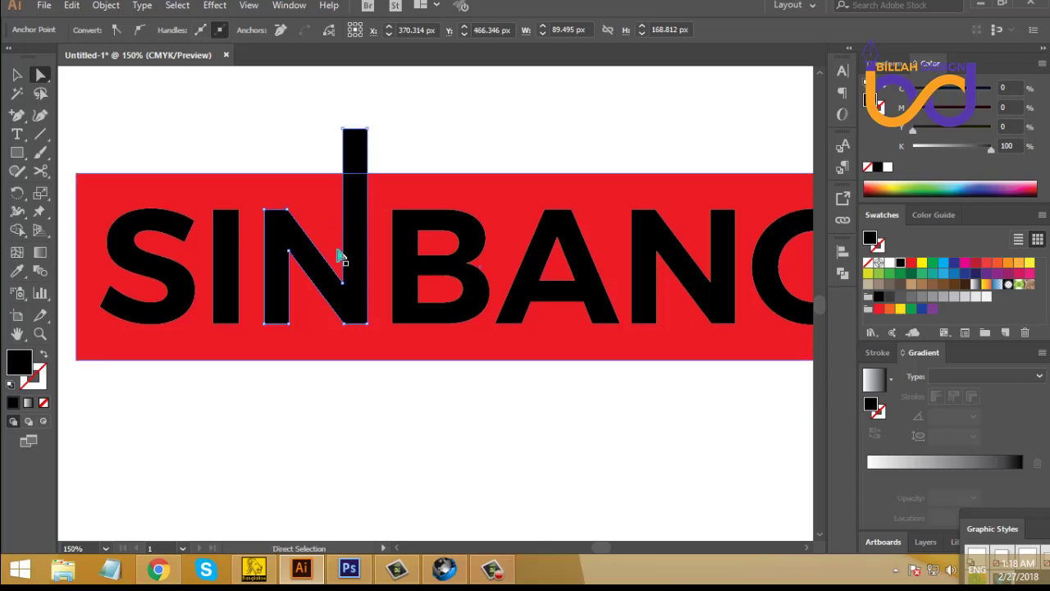
{"action": "left_click", "coordinate": [298, 399]}
{"action": "left_click", "coordinate": [277, 289]}
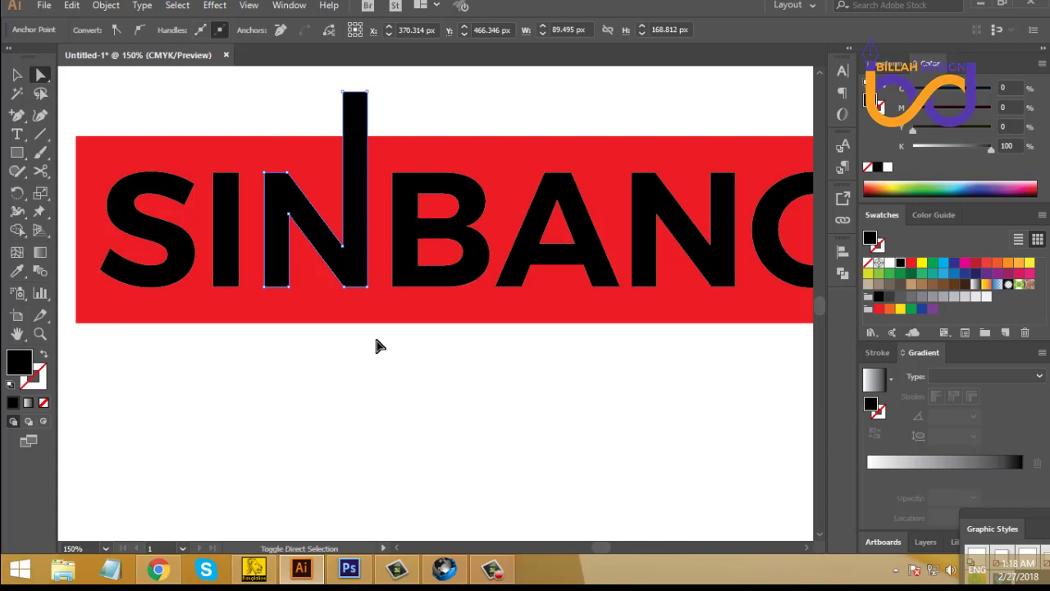
{"action": "key", "text": "shift+Down"}
{"action": "key", "text": "shift+Down"}
{"action": "key", "text": "shift+Down"}
{"action": "key", "text": "shift+Down"}
{"action": "key", "text": "shift+Down"}
{"action": "key", "text": "shift+Down"}
{"action": "key", "text": "shift+Down"}
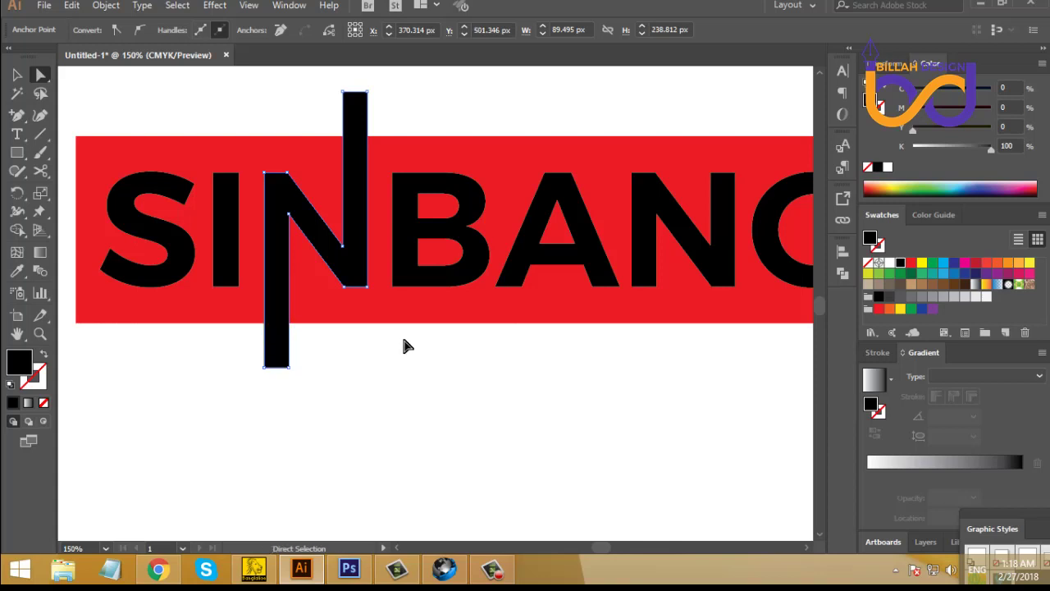
{"action": "left_click", "coordinate": [563, 413]}
{"action": "left_click_drag", "start_coordinate": [563, 412], "coordinate": [529, 422]}
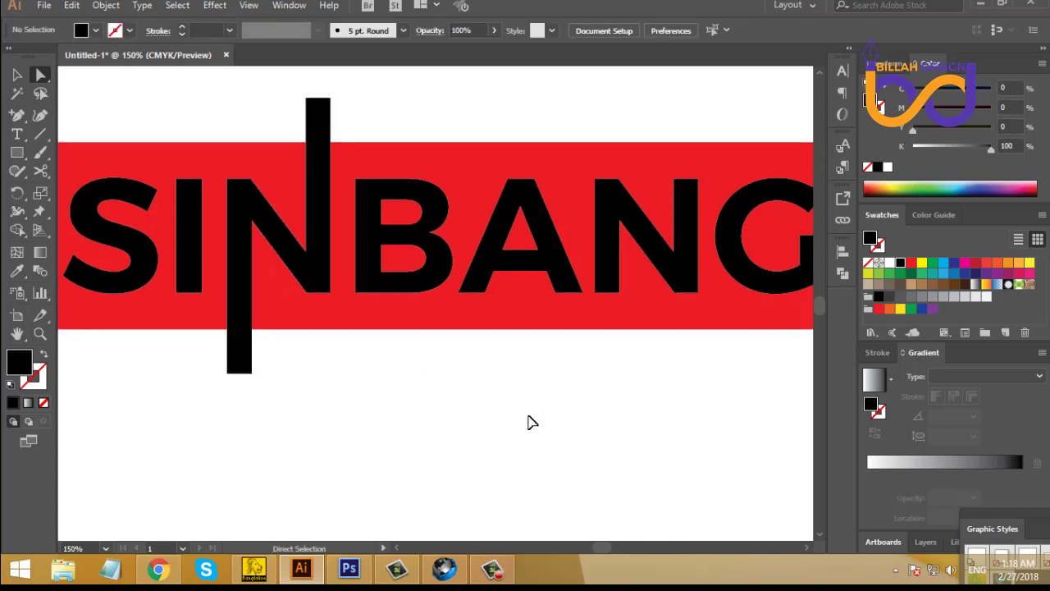
{"action": "key", "text": "ctrl+minus"}
{"action": "key", "text": "ctrl+minus"}
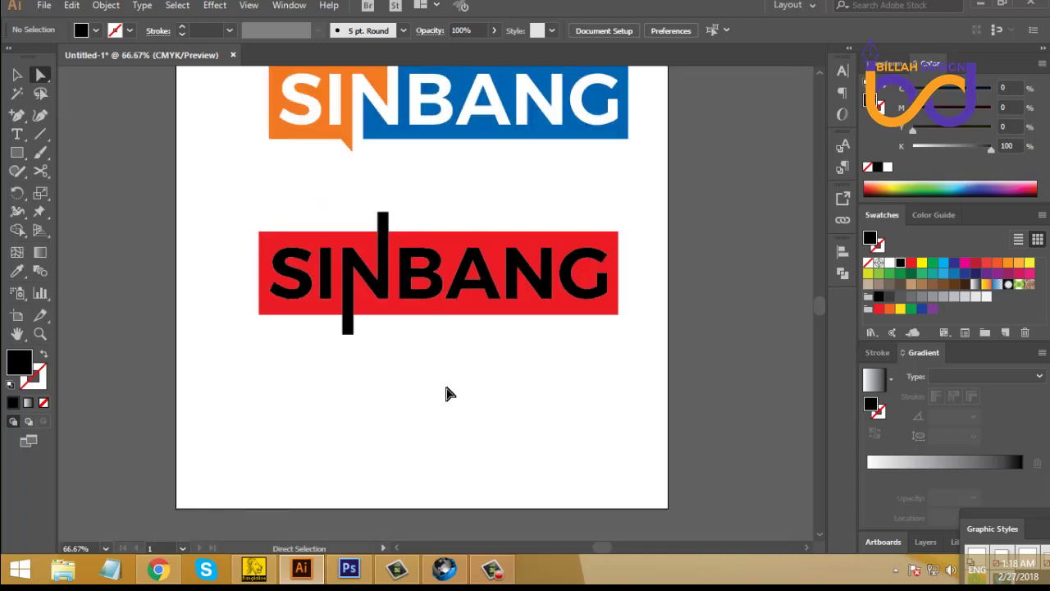
- Subtract the letters from the red bar with Pathfinder Minus Front, leaving white SINBANG knockouts
{"action": "left_click_drag", "start_coordinate": [218, 201], "coordinate": [673, 348]}
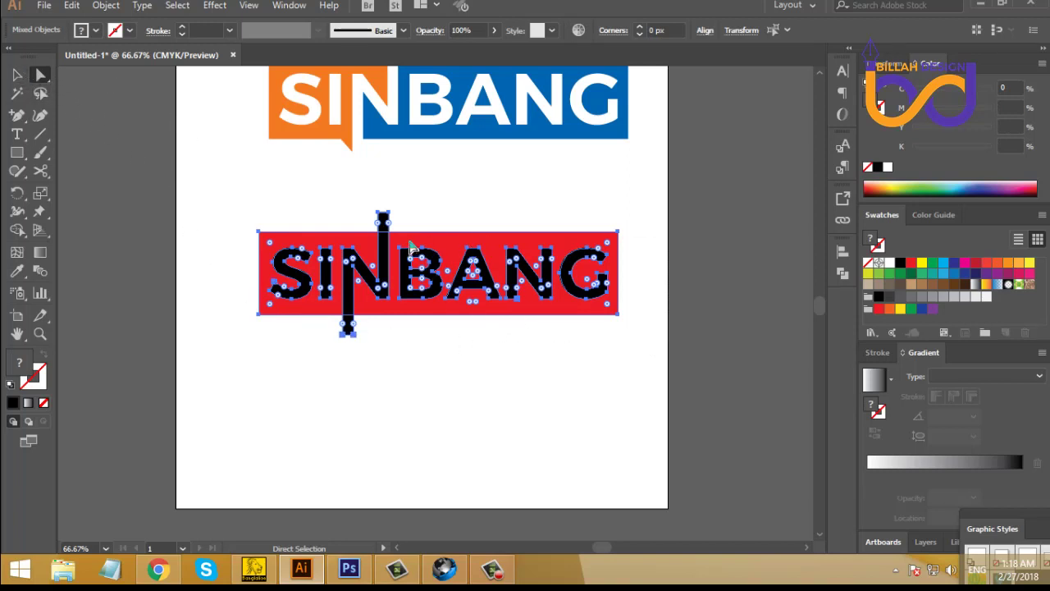
{"action": "left_click", "coordinate": [839, 277]}
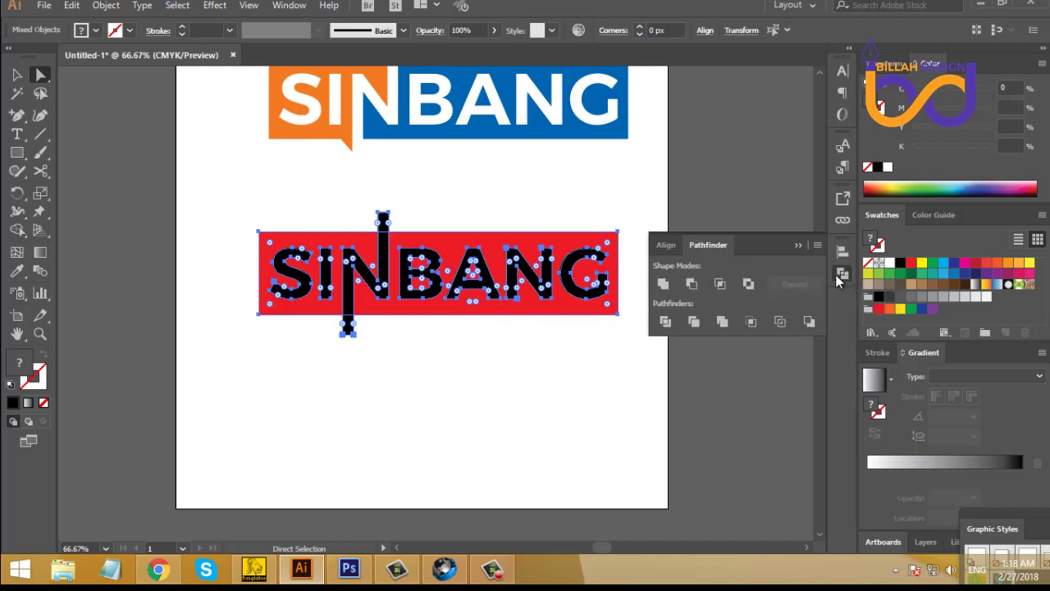
{"action": "left_click", "coordinate": [692, 284]}
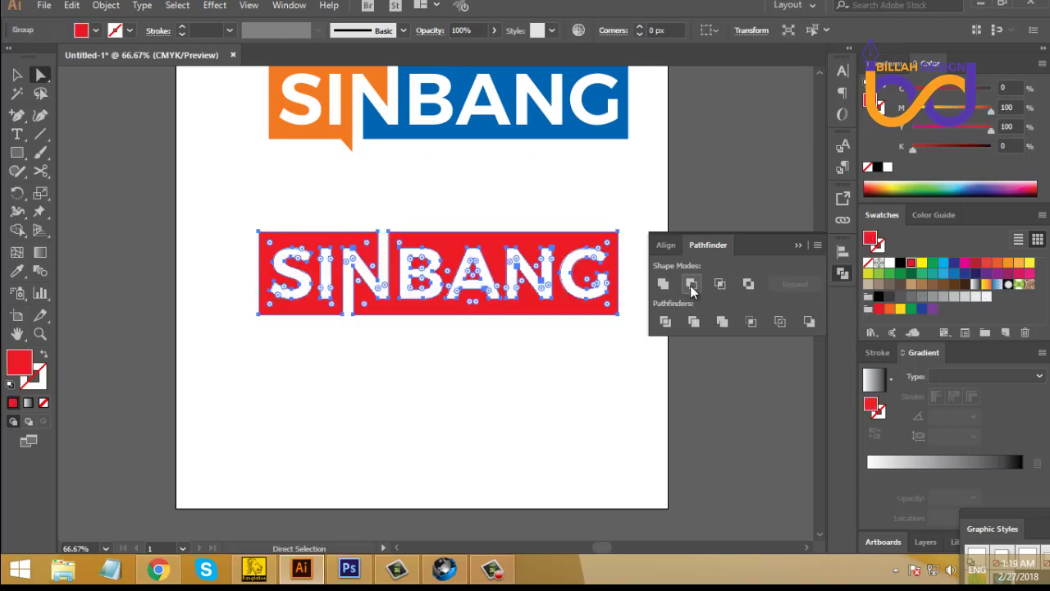
{"action": "left_click", "coordinate": [594, 361]}
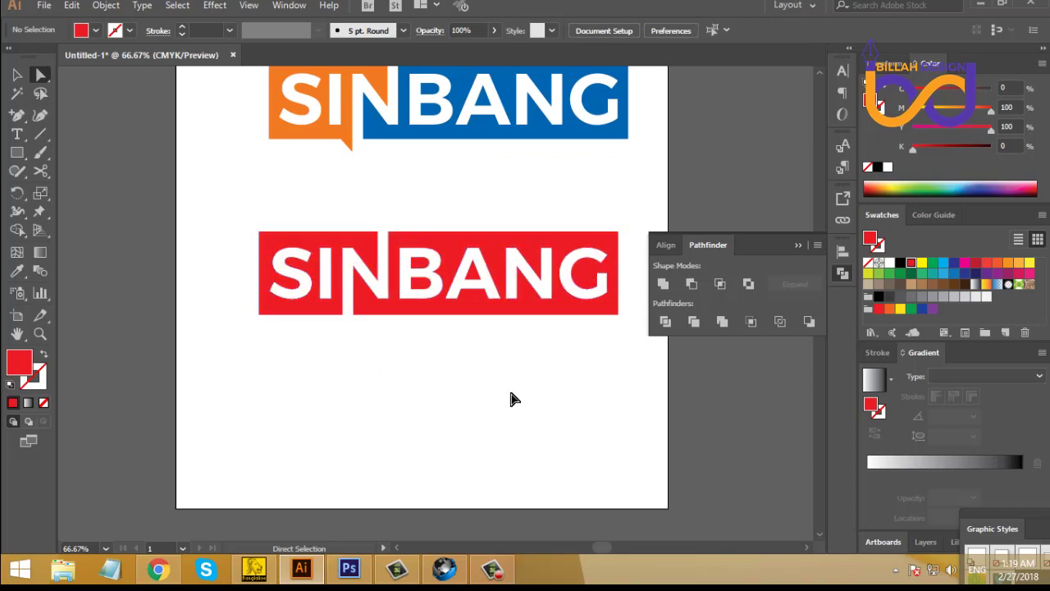
{"action": "scroll", "coordinate": [571, 354], "scroll_direction": "right", "scroll_amount": 1}
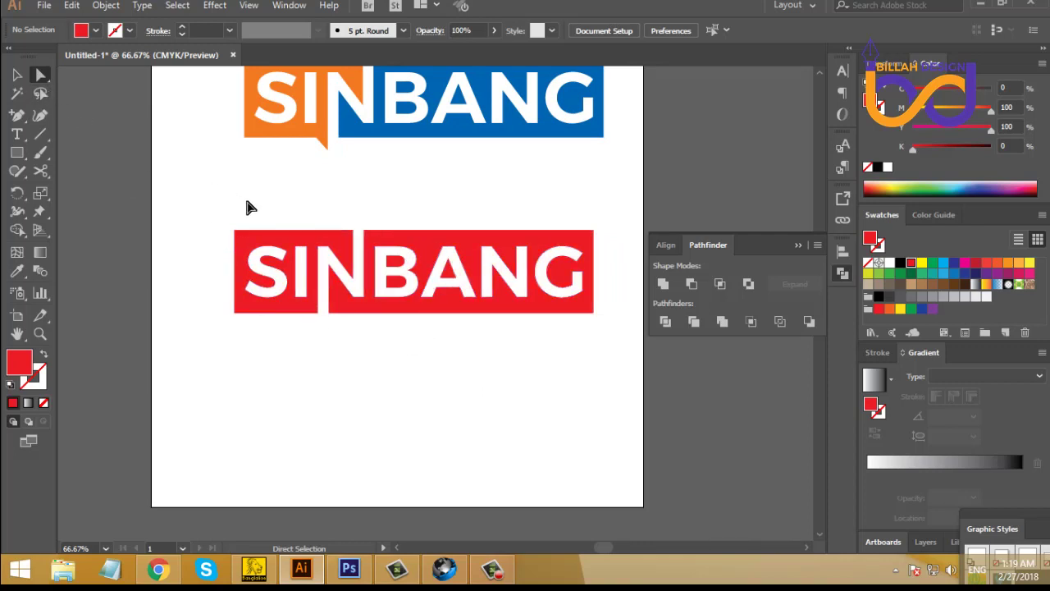
{"action": "scroll", "coordinate": [445, 230], "scroll_direction": "up", "scroll_amount": 1}
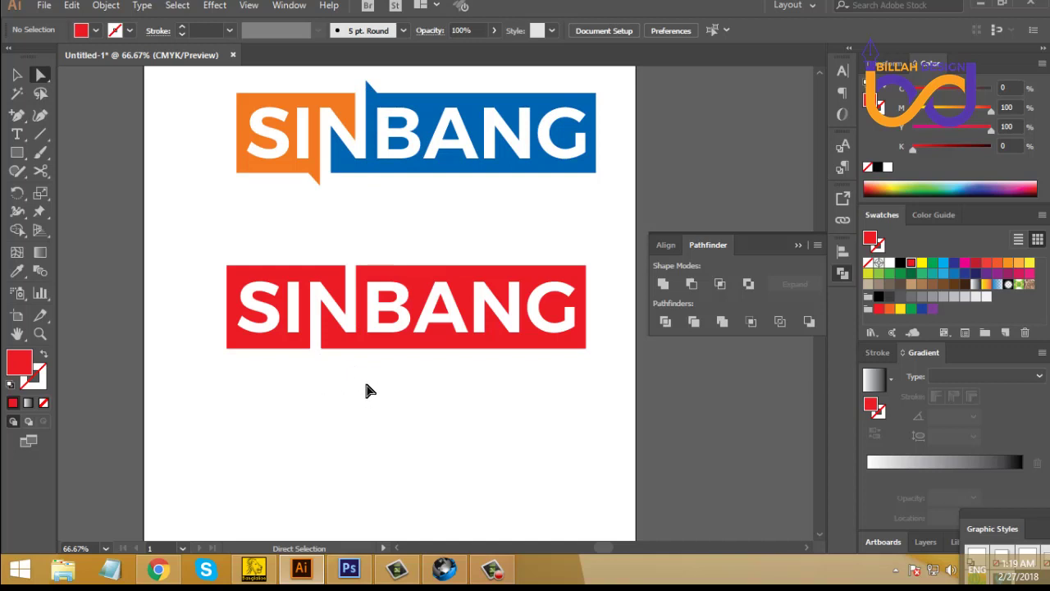
{"action": "left_click_drag", "start_coordinate": [418, 379], "coordinate": [352, 357]}
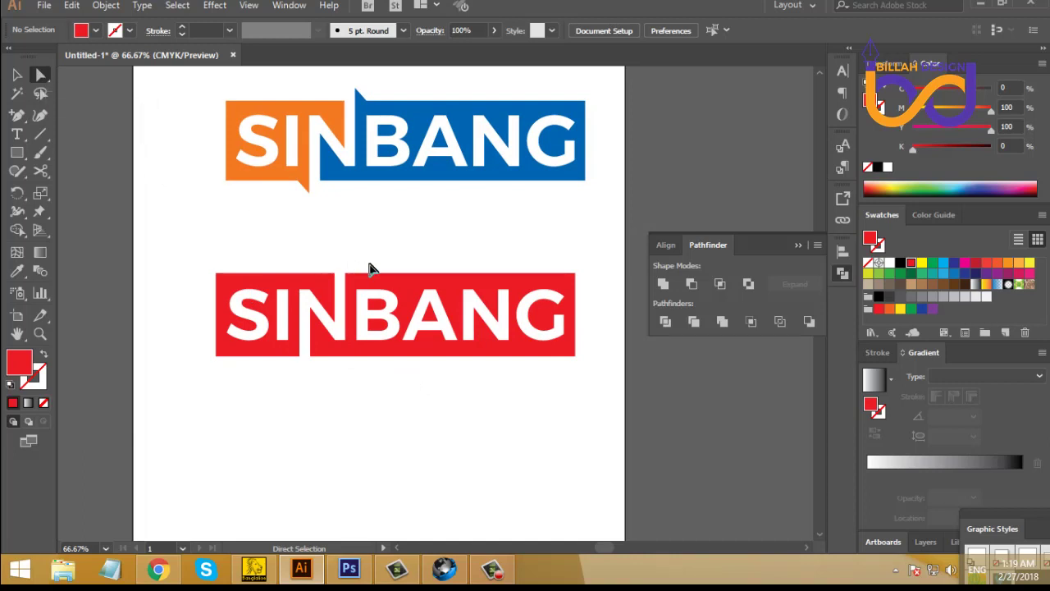
{"action": "left_click", "coordinate": [345, 272]}
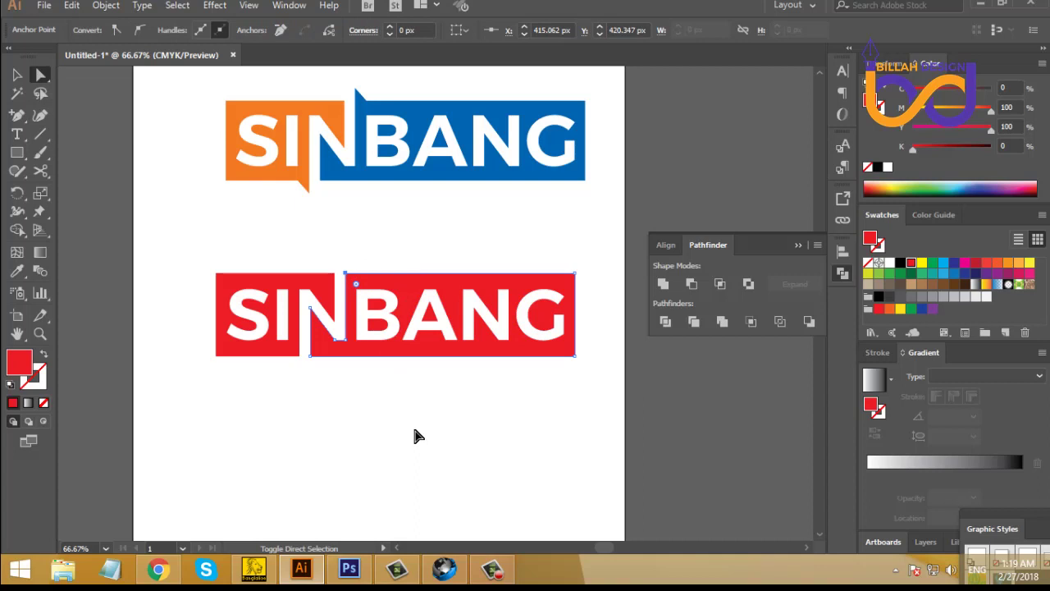
{"action": "key", "text": "shift+Up"}
{"action": "key", "text": "shift+Up"}
{"action": "key", "text": "shift+Up"}
{"action": "key", "text": "shift+Up"}
{"action": "key", "text": "shift+Up"}
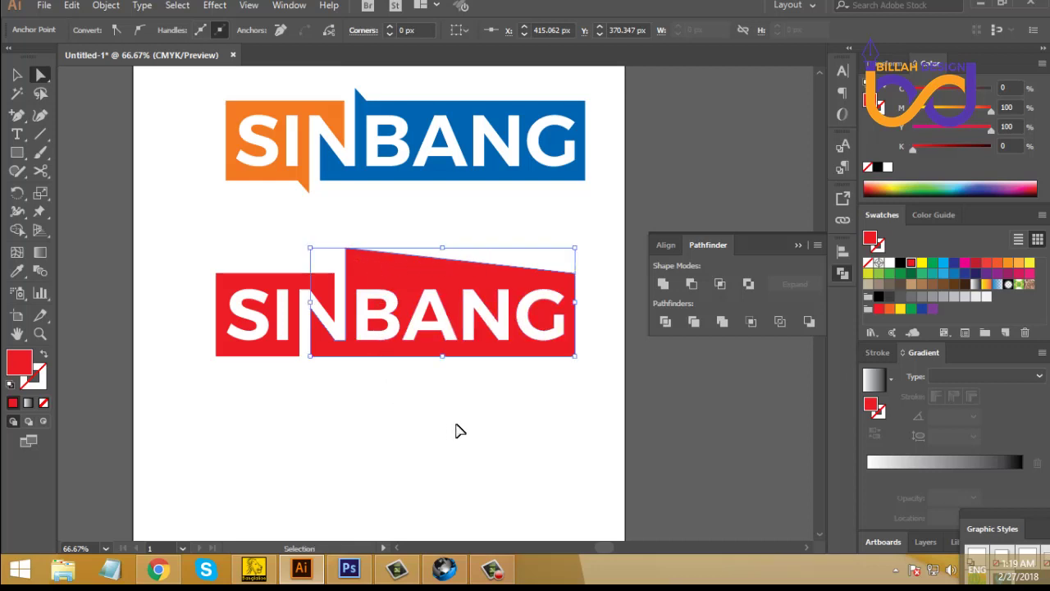
{"action": "key", "text": "shift+Down"}
{"action": "key", "text": "shift+Down"}
{"action": "key", "text": "shift+Down"}
{"action": "key", "text": "shift+Down"}
{"action": "key", "text": "shift+Down"}
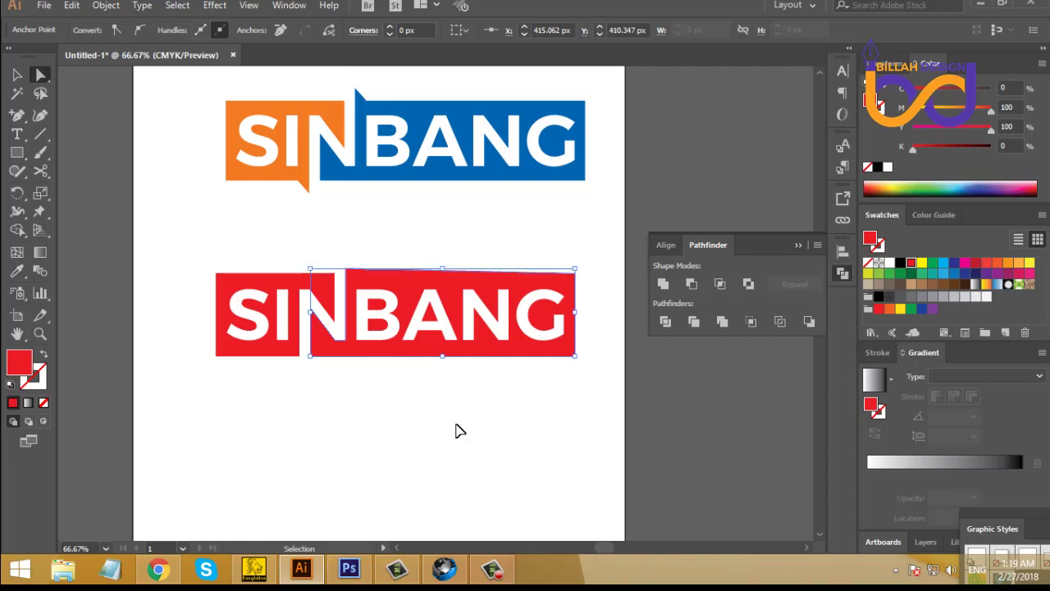
{"action": "left_click", "coordinate": [458, 430]}
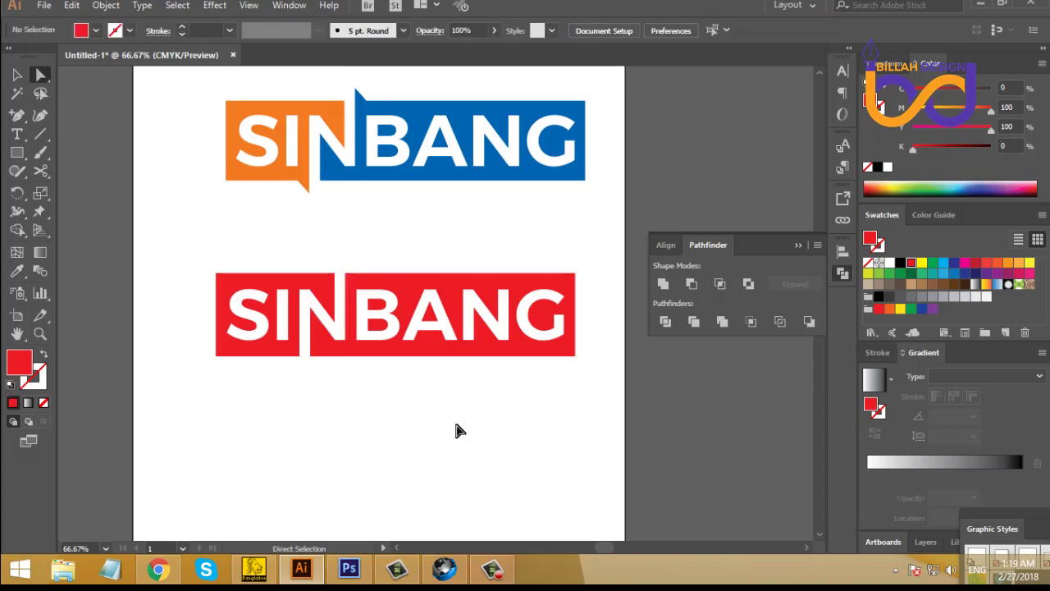
{"action": "scroll", "coordinate": [432, 429], "scroll_direction": "left", "scroll_amount": 2}
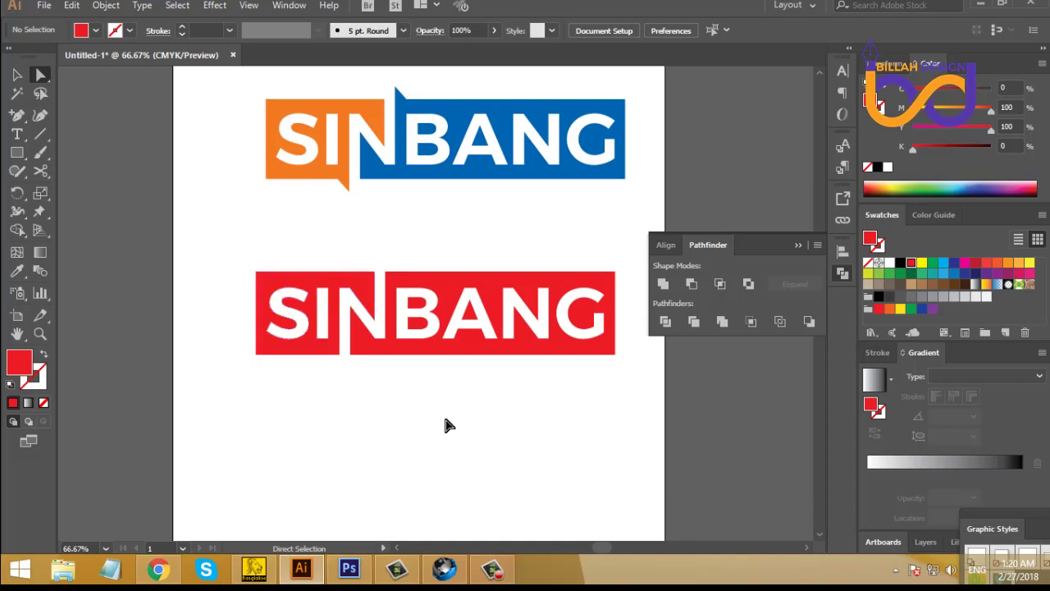
- Zoom to 150% on the red logo and tear off the Pen tool group as a floating panel
{"action": "left_click_drag", "start_coordinate": [582, 427], "coordinate": [555, 432]}
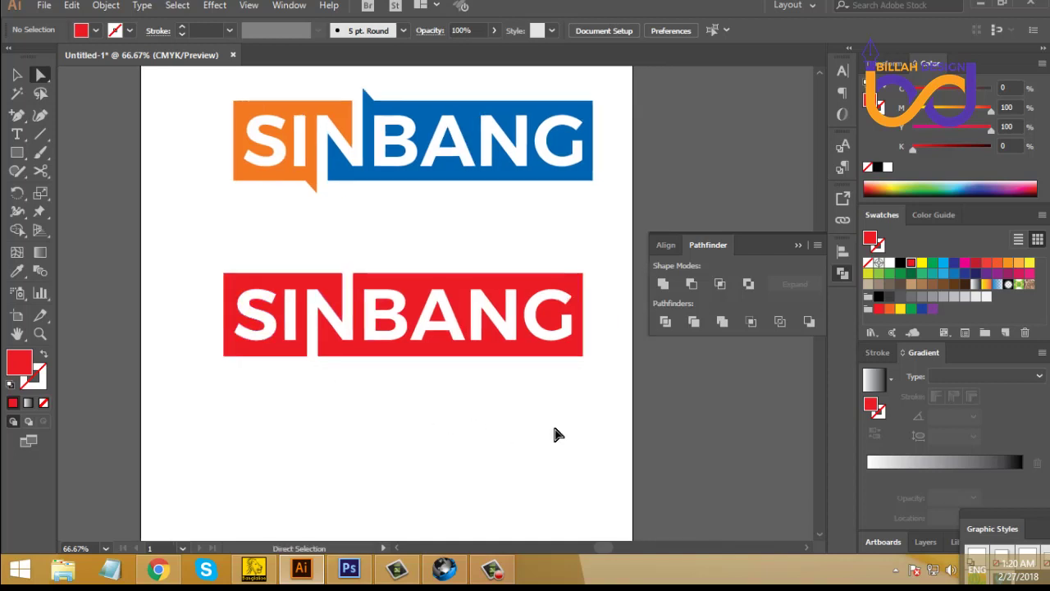
{"action": "key", "text": "ctrl+equal"}
{"action": "key", "text": "ctrl+equal"}
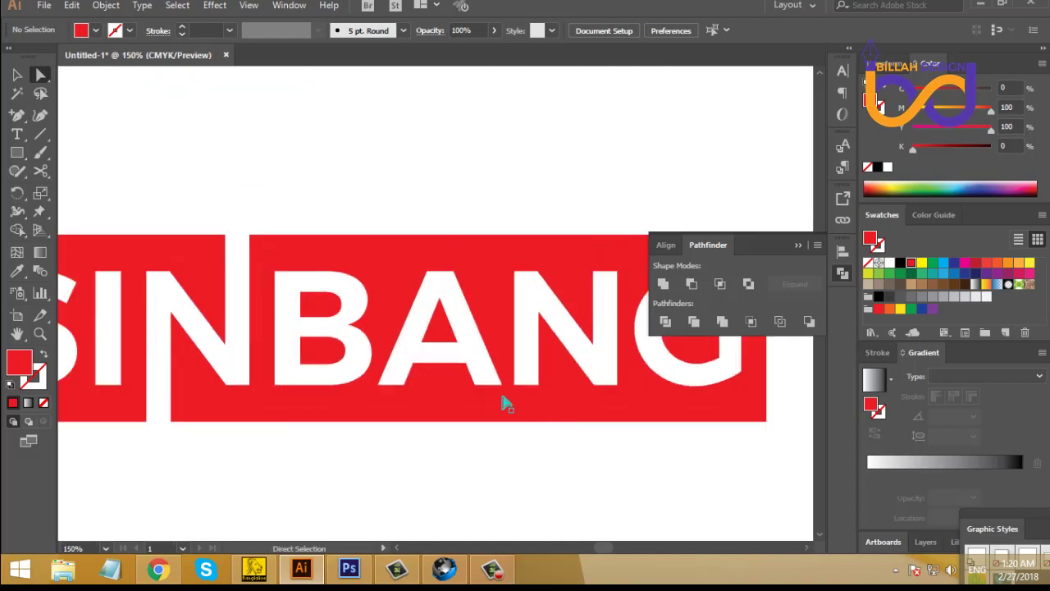
{"action": "key", "text": "space"}
{"action": "left_click_drag", "start_coordinate": [287, 204], "coordinate": [341, 202]}
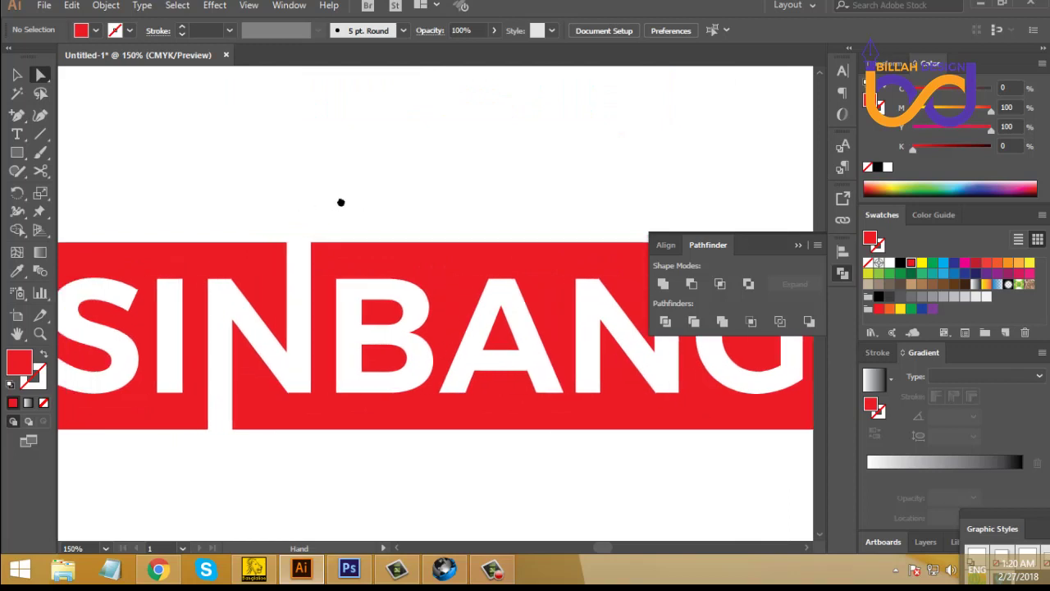
{"action": "left_click", "coordinate": [18, 119]}
{"action": "left_click_drag", "start_coordinate": [18, 119], "coordinate": [197, 145]}
{"action": "left_click_drag", "start_coordinate": [79, 135], "coordinate": [147, 110]}
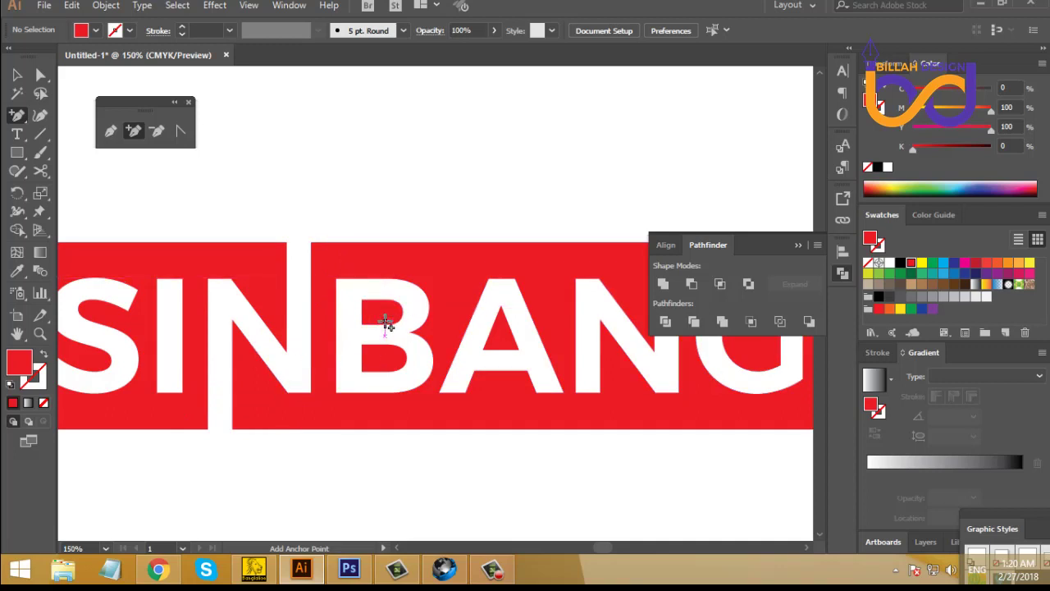
- Add anchor points on the banner's top edge near the N and on its lower edge
{"action": "left_click", "coordinate": [337, 240]}
{"action": "scroll", "coordinate": [246, 322], "scroll_direction": "down", "scroll_amount": 2}
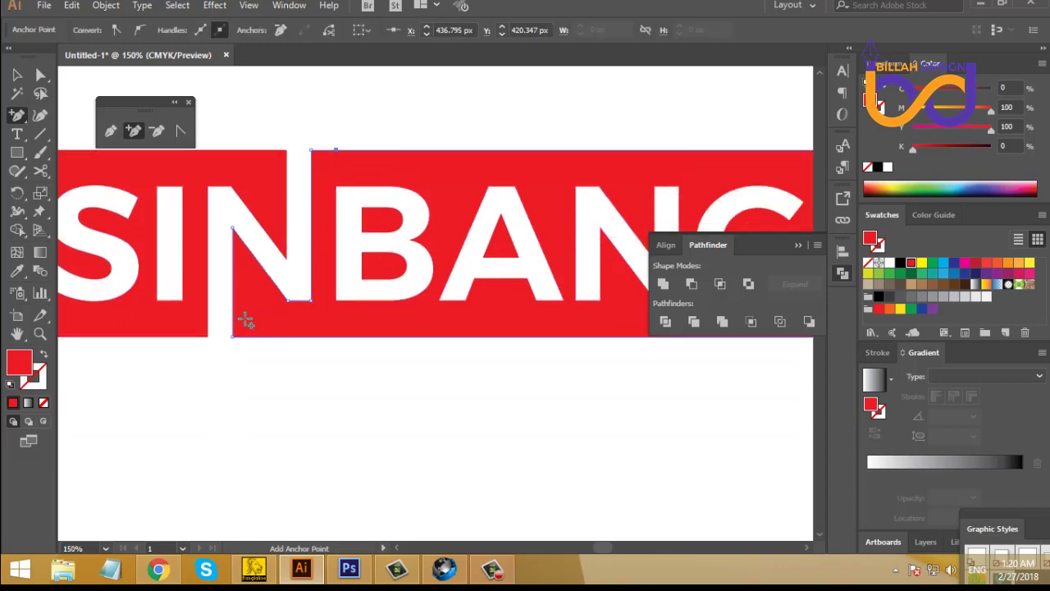
{"action": "left_click_drag", "start_coordinate": [183, 352], "coordinate": [270, 356]}
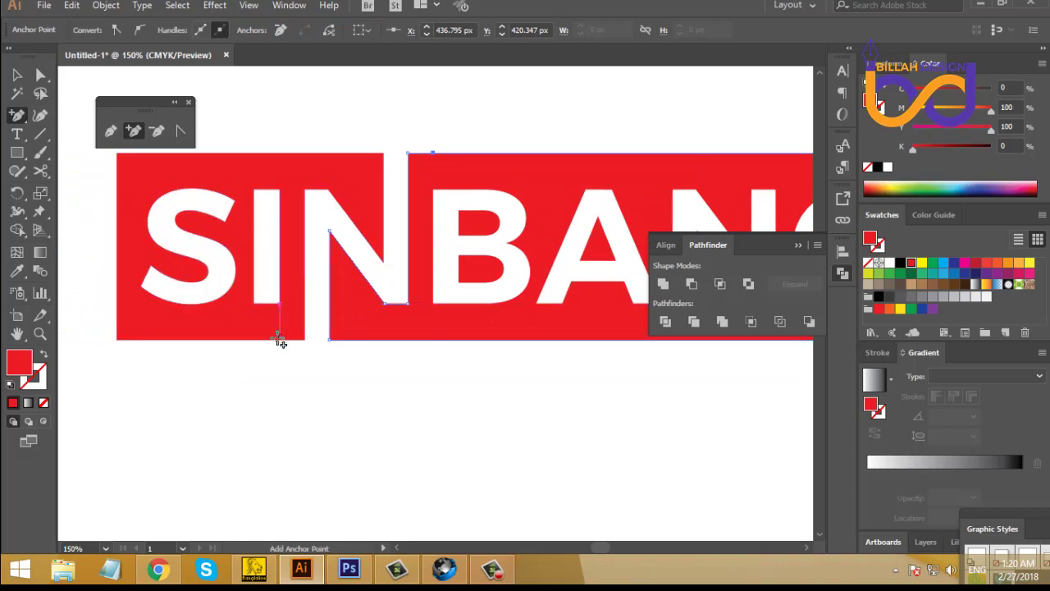
{"action": "left_click", "coordinate": [279, 340]}
{"action": "left_click", "coordinate": [152, 211], "text": "ctrl"}
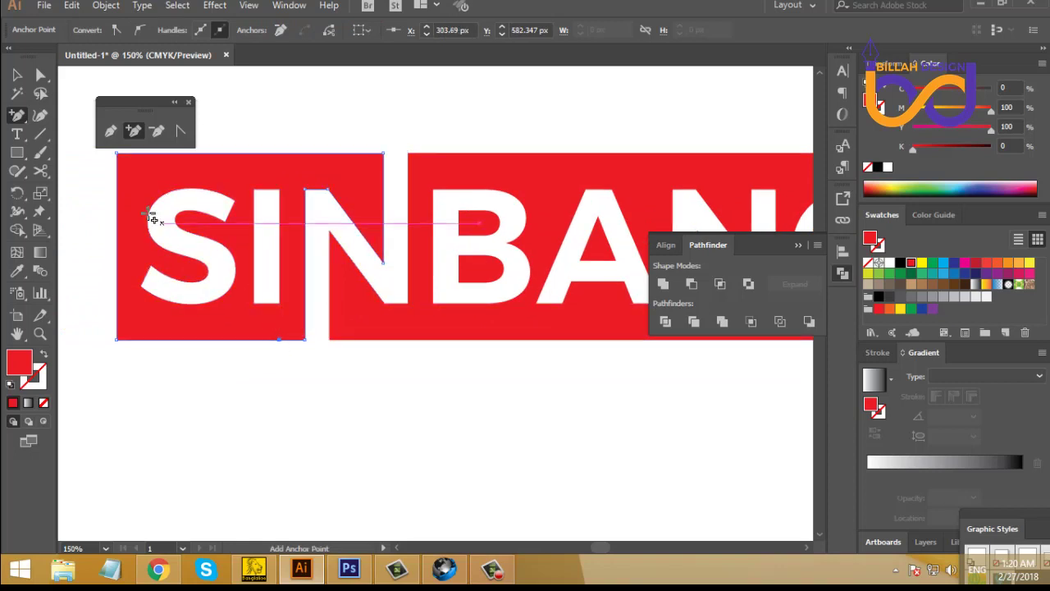
{"action": "left_click", "coordinate": [40, 75]}
{"action": "left_click", "coordinate": [449, 444]}
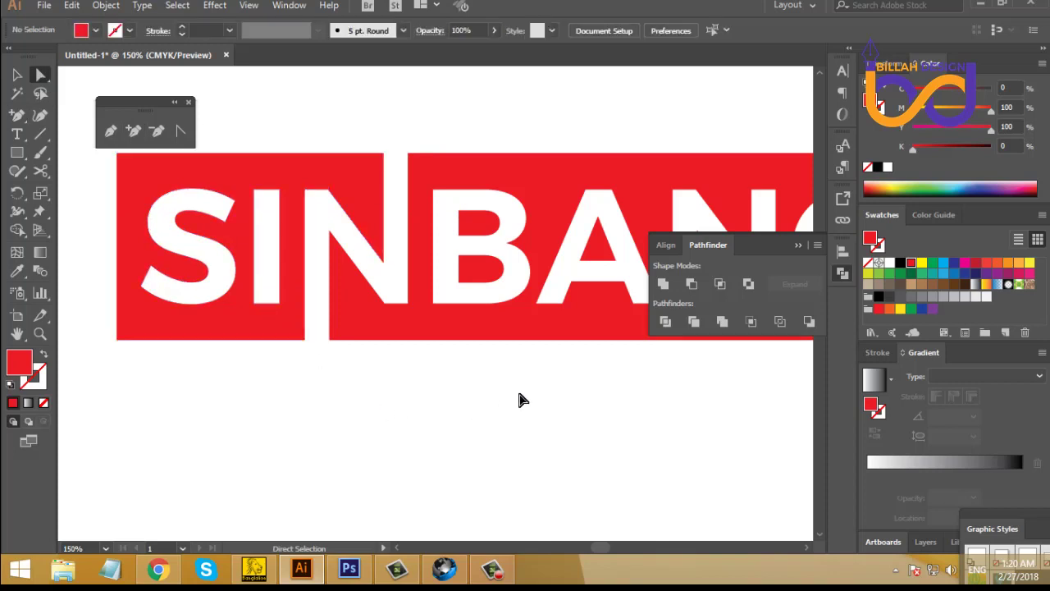
{"action": "left_click_drag", "start_coordinate": [520, 399], "coordinate": [481, 473]}
{"action": "left_click_drag", "start_coordinate": [443, 188], "coordinate": [450, 224]}
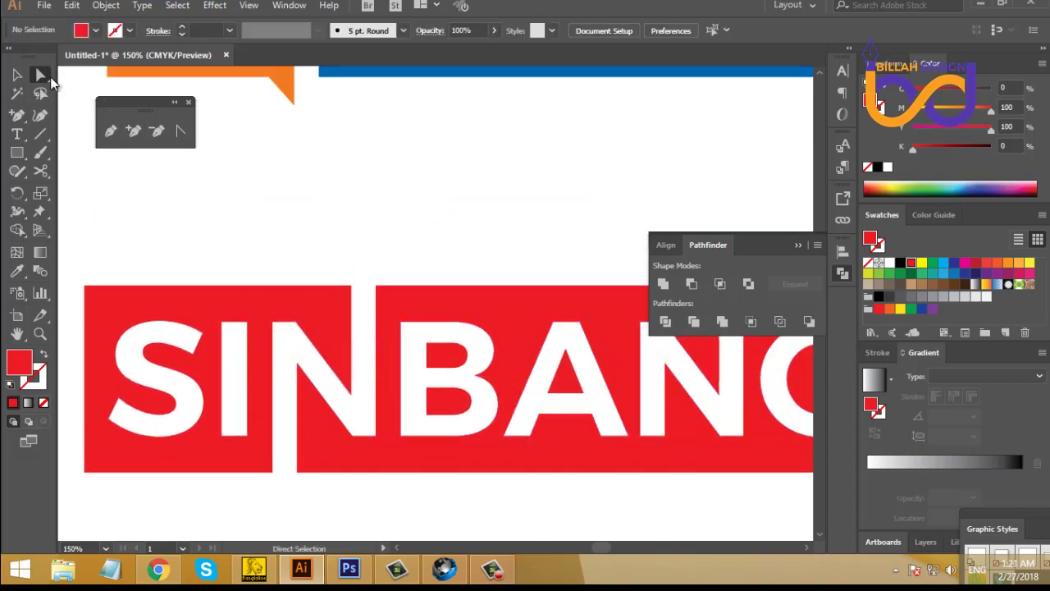
- Raise the anchor at the top of the N into a pointed tab above the bar
{"action": "left_click", "coordinate": [382, 297]}
{"action": "left_click", "coordinate": [399, 282]}
{"action": "left_click_drag", "start_coordinate": [377, 285], "coordinate": [379, 285]}
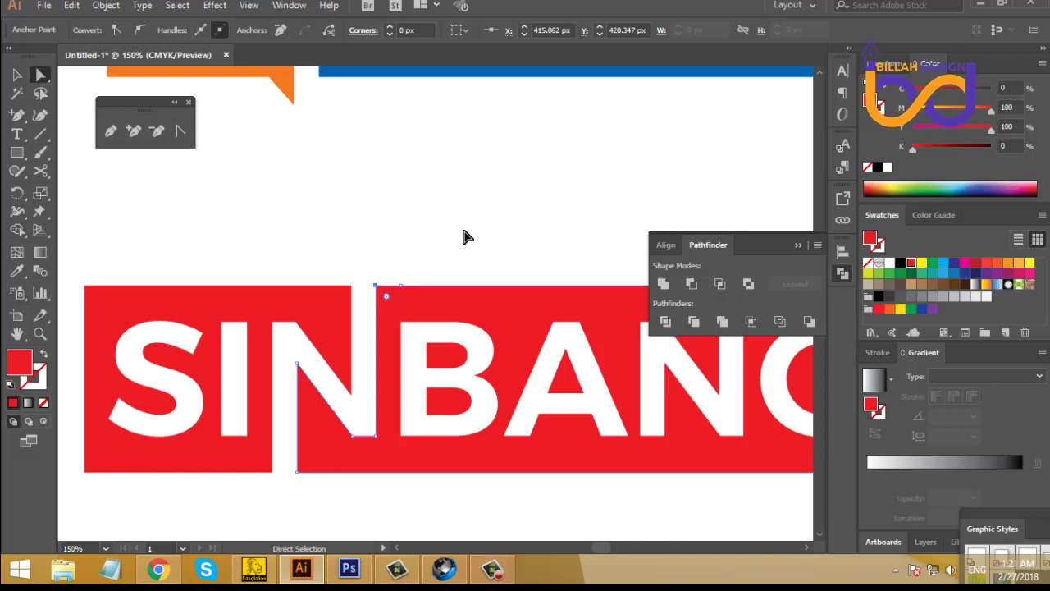
{"action": "key", "text": "ctrl"}
{"action": "key", "text": "shift+Up"}
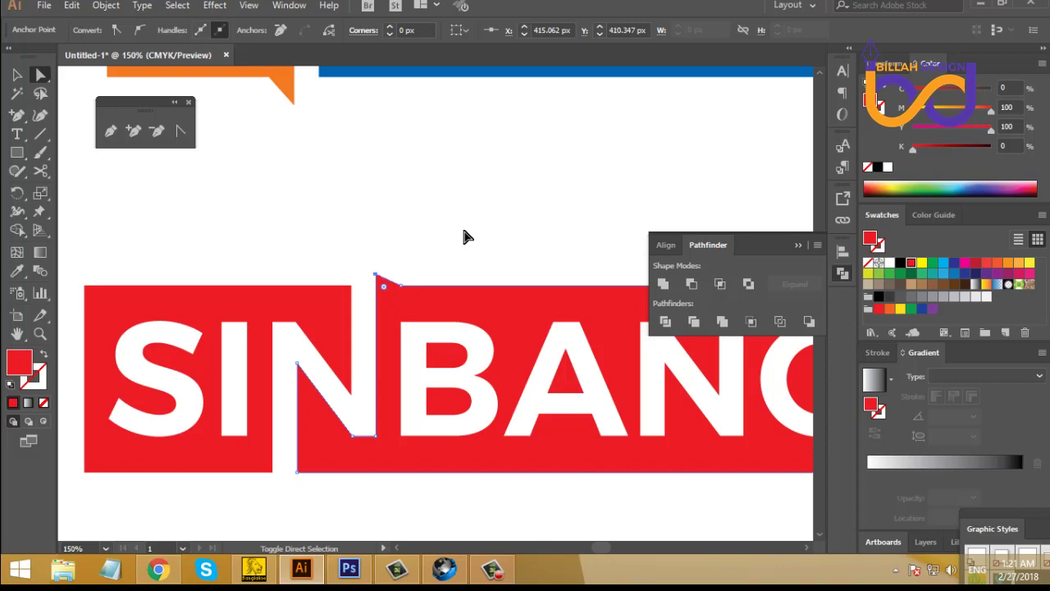
{"action": "key", "text": "shift+Up"}
{"action": "key", "text": "shift+Up"}
{"action": "scroll", "coordinate": [361, 328], "scroll_direction": "down", "scroll_amount": 2}
{"action": "key", "text": "ctrl+z"}
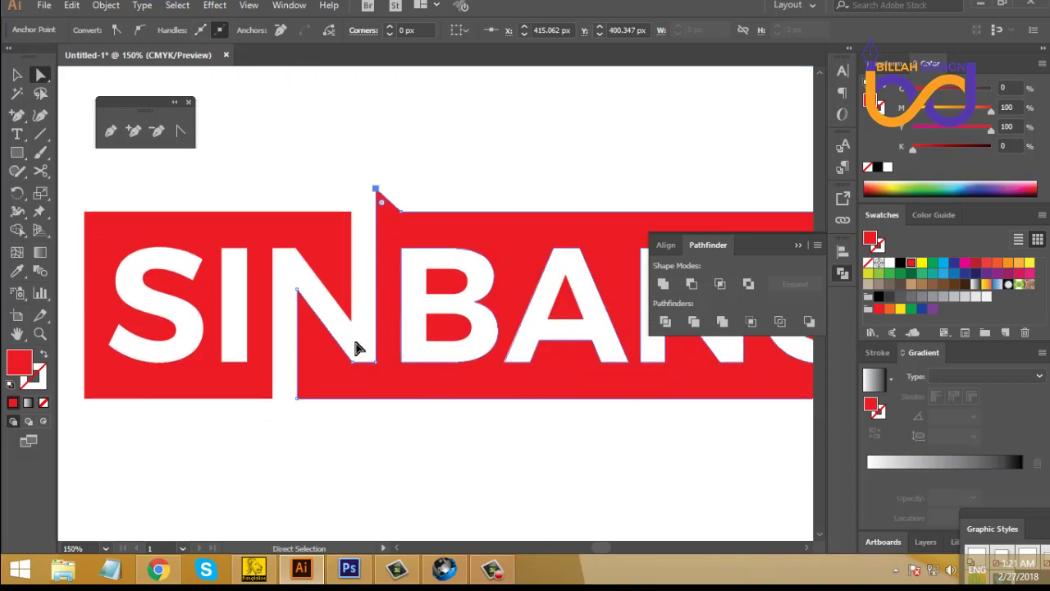
{"action": "left_click", "coordinate": [282, 416]}
- Pull the left section's bottom corner down into a pointed tab below the bar
{"action": "left_click", "coordinate": [273, 399]}
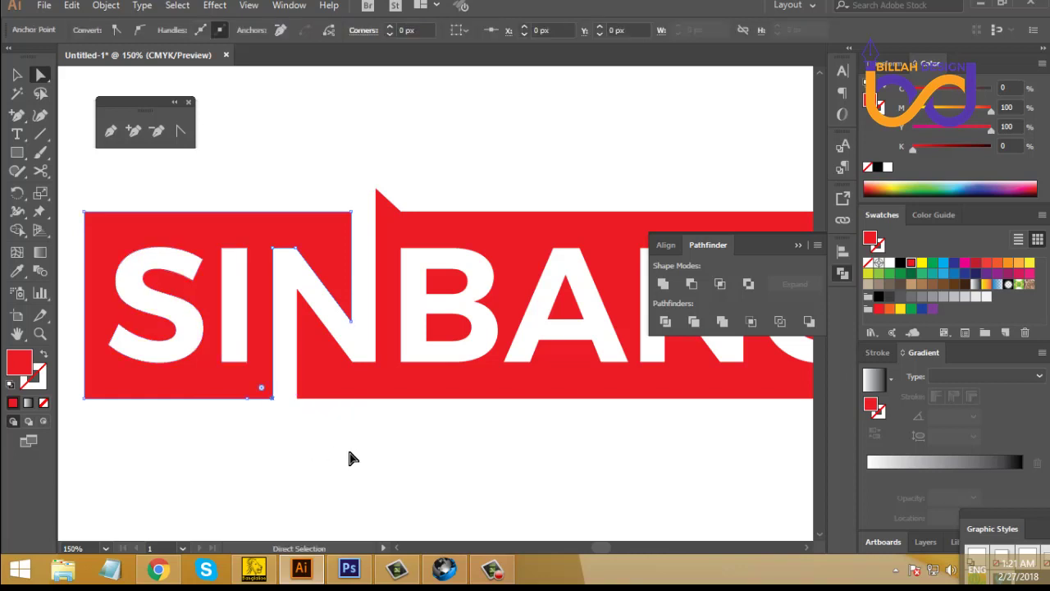
{"action": "key", "text": "ctrl"}
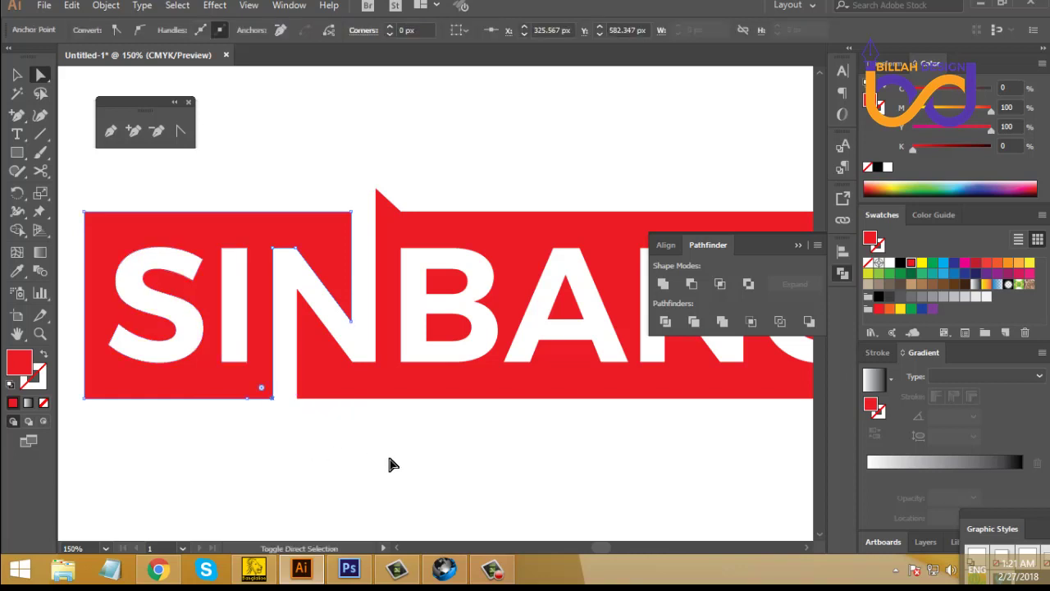
{"action": "key", "text": "shift+Down"}
{"action": "key", "text": "shift+Down"}
{"action": "left_click", "coordinate": [365, 466]}
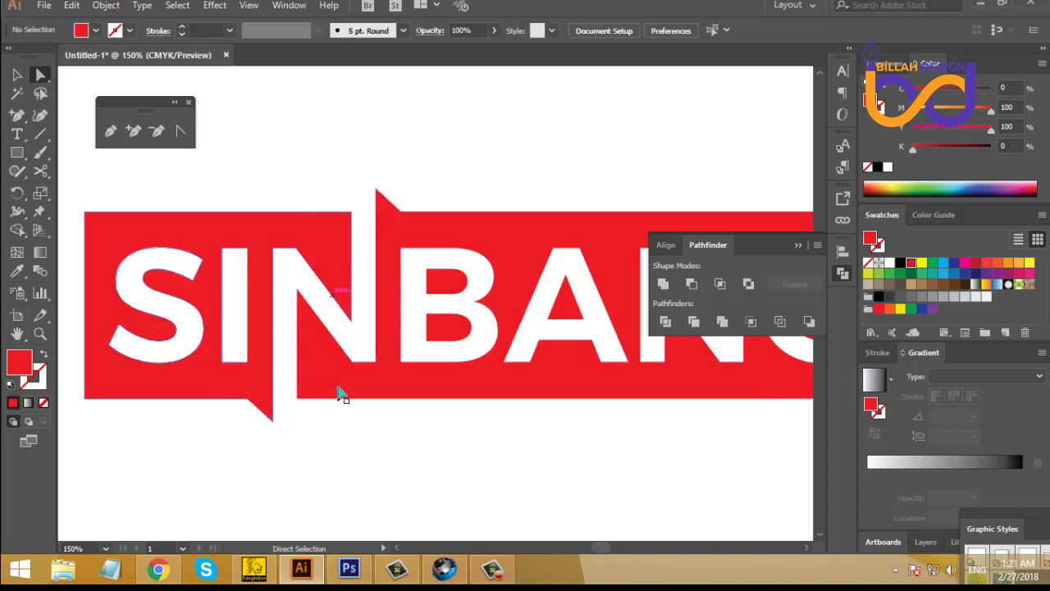
- Eyedrop the top logo's blue onto the red SINBANG banner
{"action": "key", "text": "ctrl+equal"}
{"action": "key", "text": "ctrl+equal"}
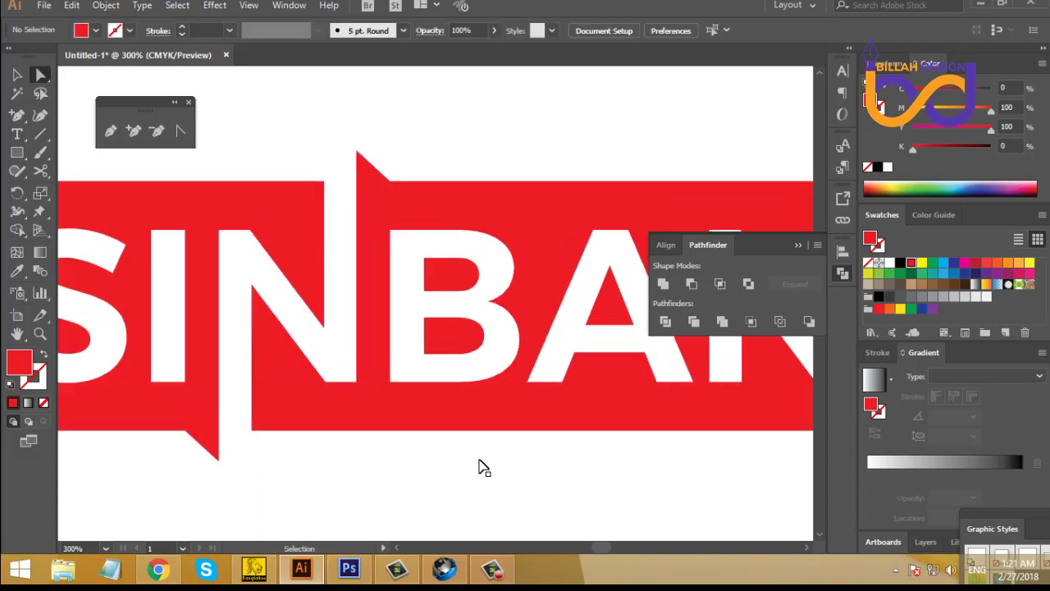
{"action": "key", "text": "ctrl+0"}
{"action": "key", "text": "v"}
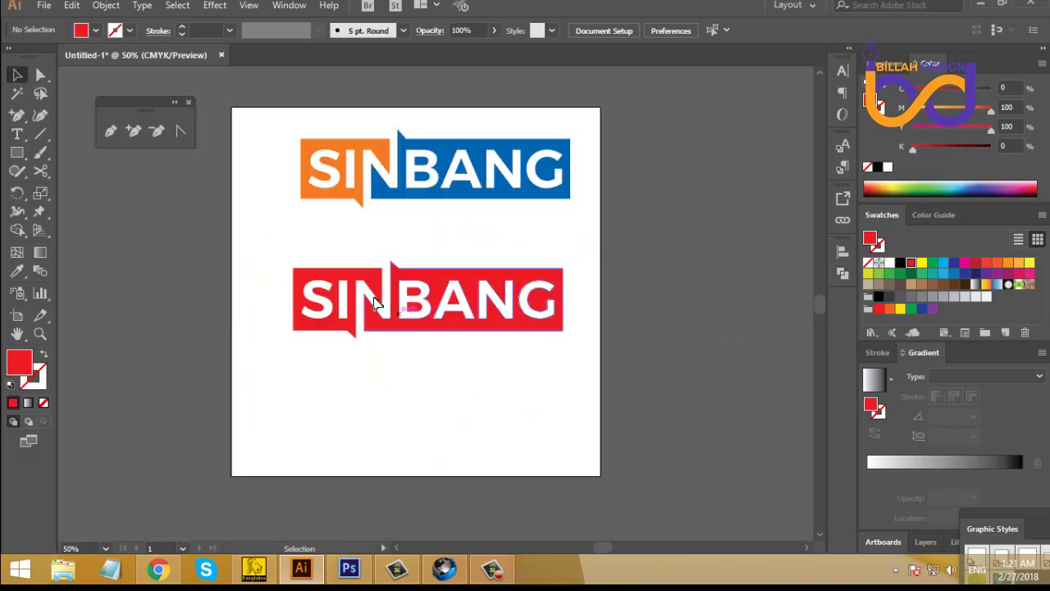
{"action": "left_click", "coordinate": [417, 286]}
{"action": "left_click", "coordinate": [479, 399]}
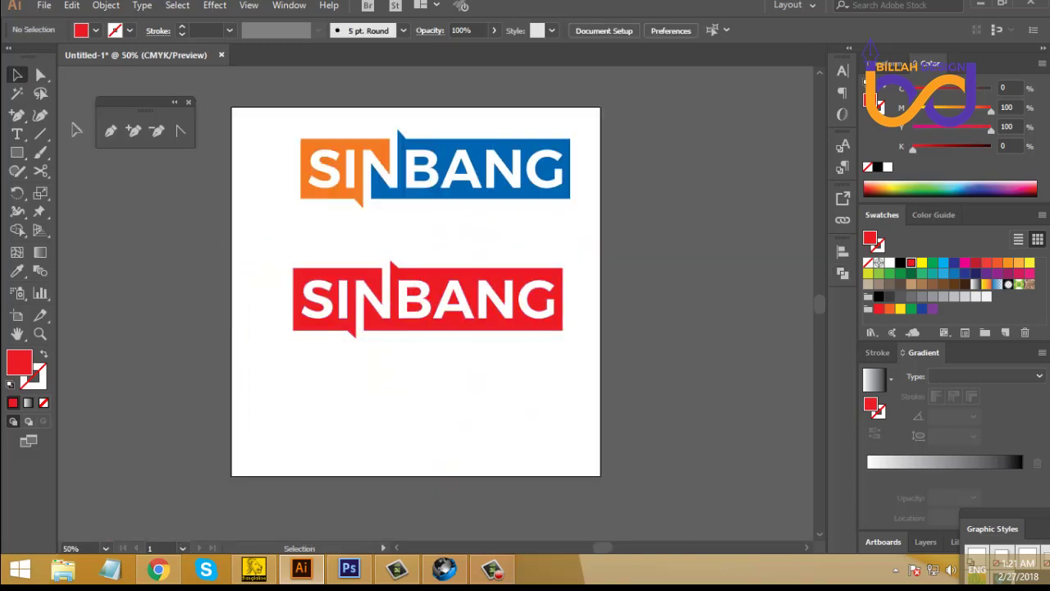
{"action": "left_click", "coordinate": [356, 265]}
{"action": "key", "text": "i"}
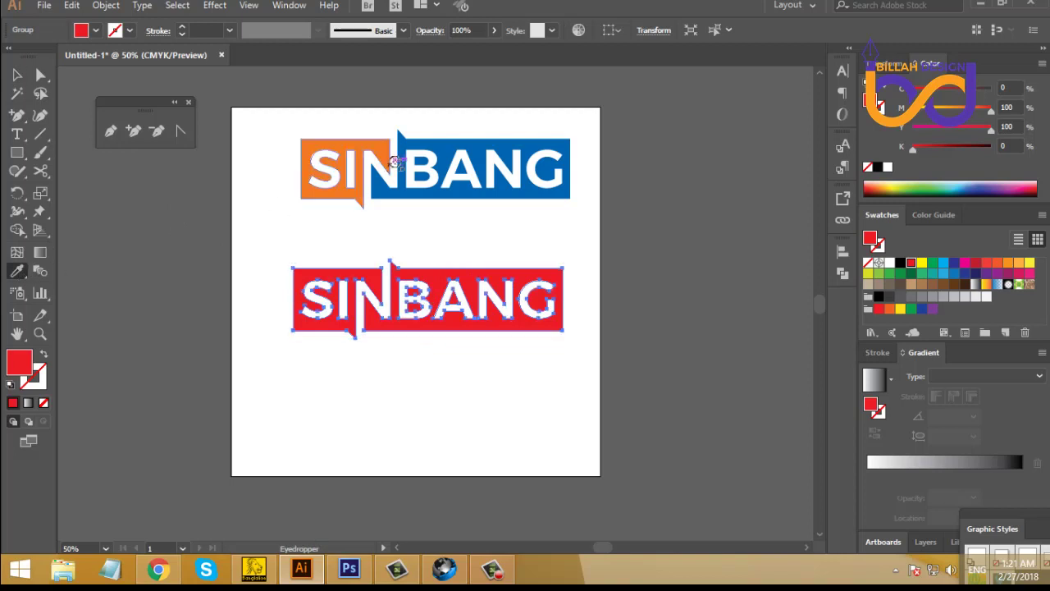
{"action": "left_click", "coordinate": [450, 156]}
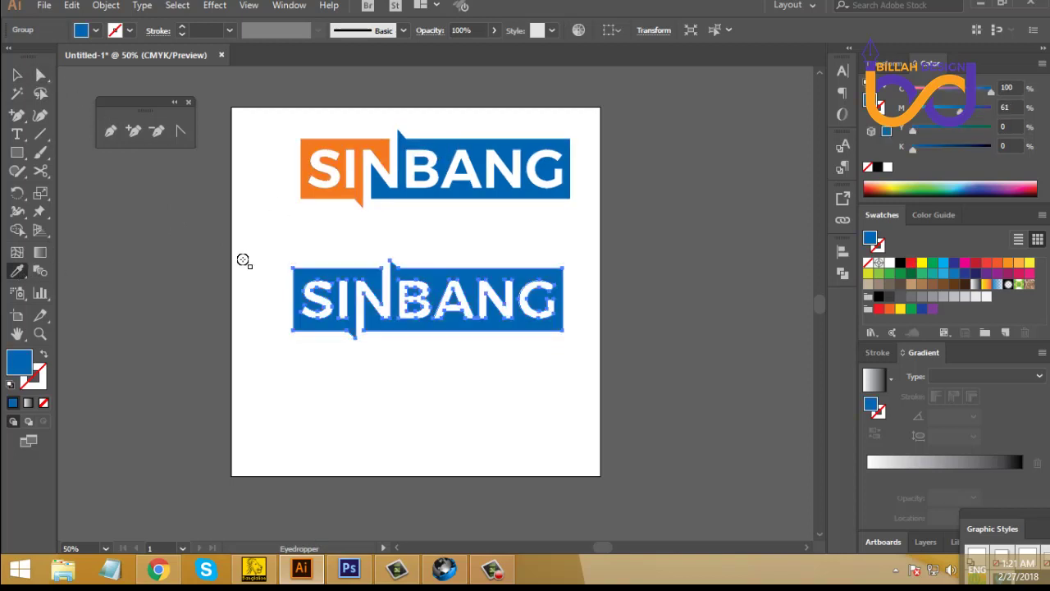
- Reselect and deselect the now-blue banner to check the new colour
{"action": "key", "text": "v"}
{"action": "left_click", "coordinate": [160, 250]}
{"action": "left_click", "coordinate": [420, 287]}
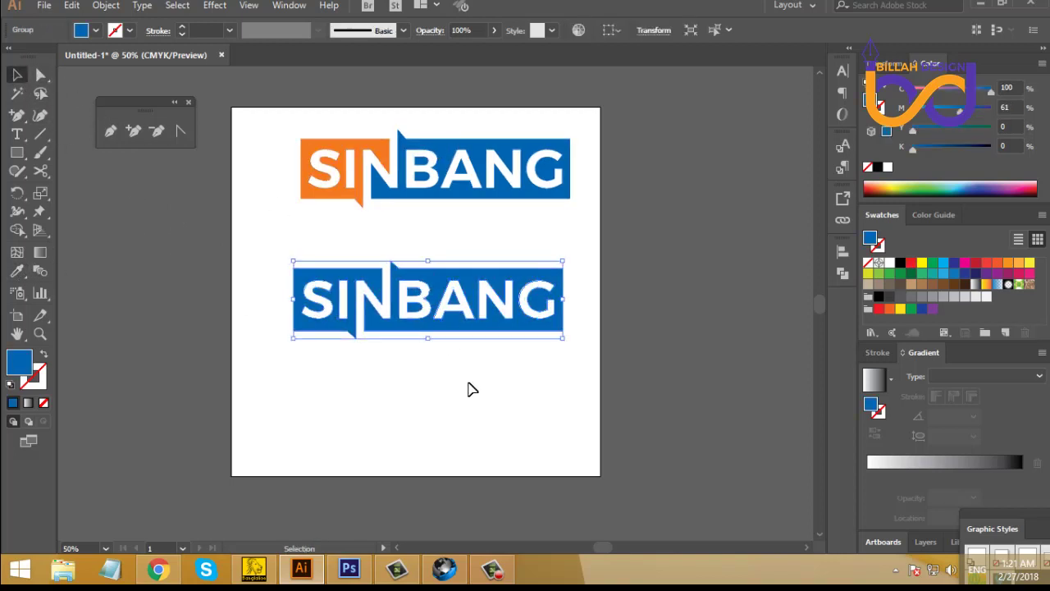
{"action": "left_click", "coordinate": [468, 389]}
{"action": "left_click", "coordinate": [443, 285]}
{"action": "left_click", "coordinate": [414, 387]}
{"action": "left_click", "coordinate": [440, 279]}
{"action": "left_click", "coordinate": [334, 353]}
{"action": "left_click", "coordinate": [40, 75]}
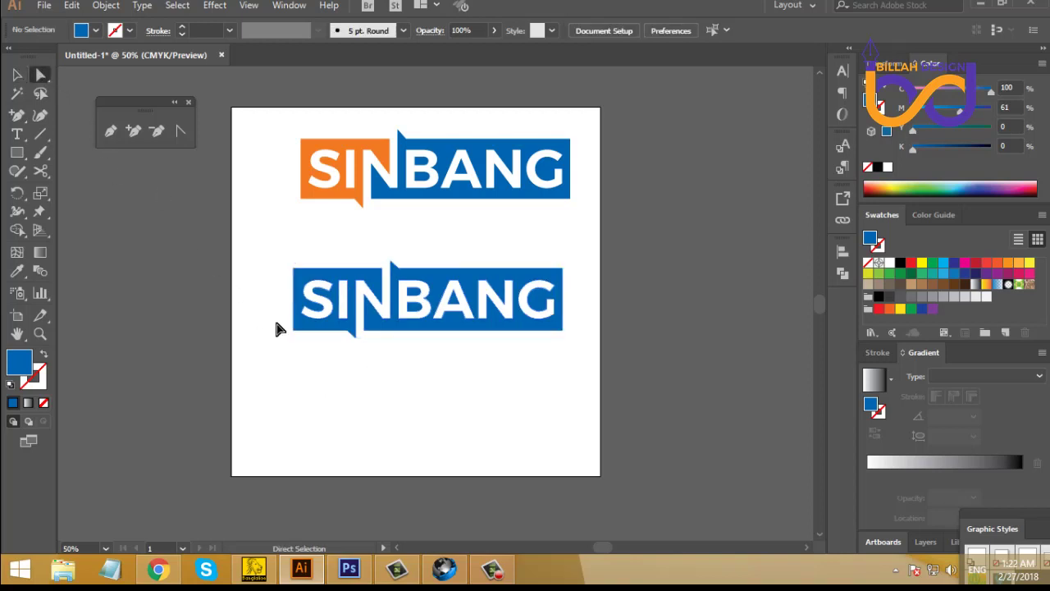
- Eyedrop the orange from the top logo onto the new logo's left block
{"action": "left_click", "coordinate": [327, 332]}
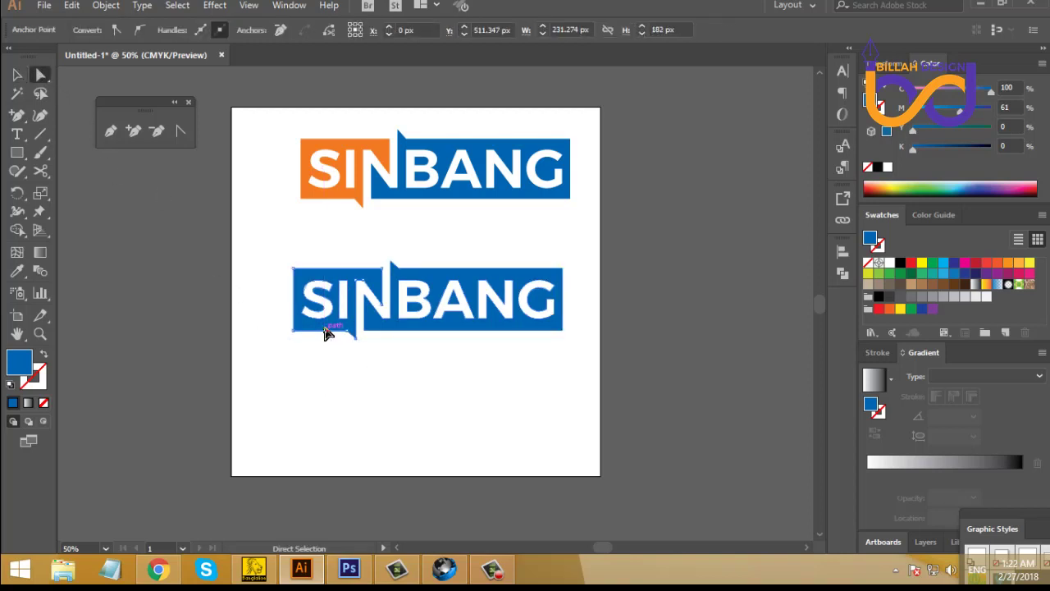
{"action": "left_click", "coordinate": [18, 272]}
{"action": "left_click", "coordinate": [318, 148]}
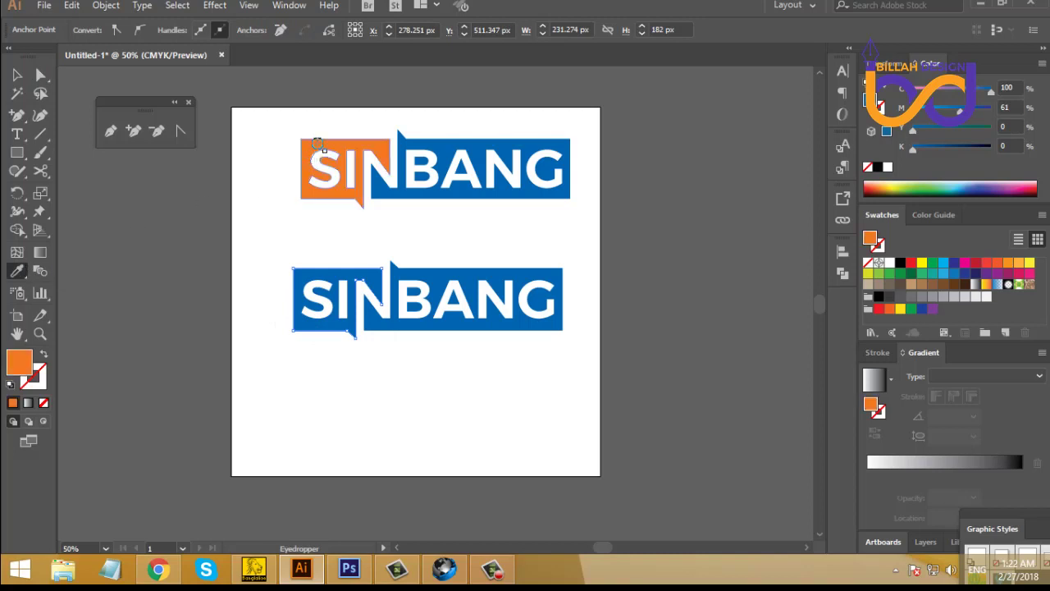
- Delete the old top logo and move the new logo into its place
{"action": "left_click", "coordinate": [17, 75]}
{"action": "left_click", "coordinate": [233, 237]}
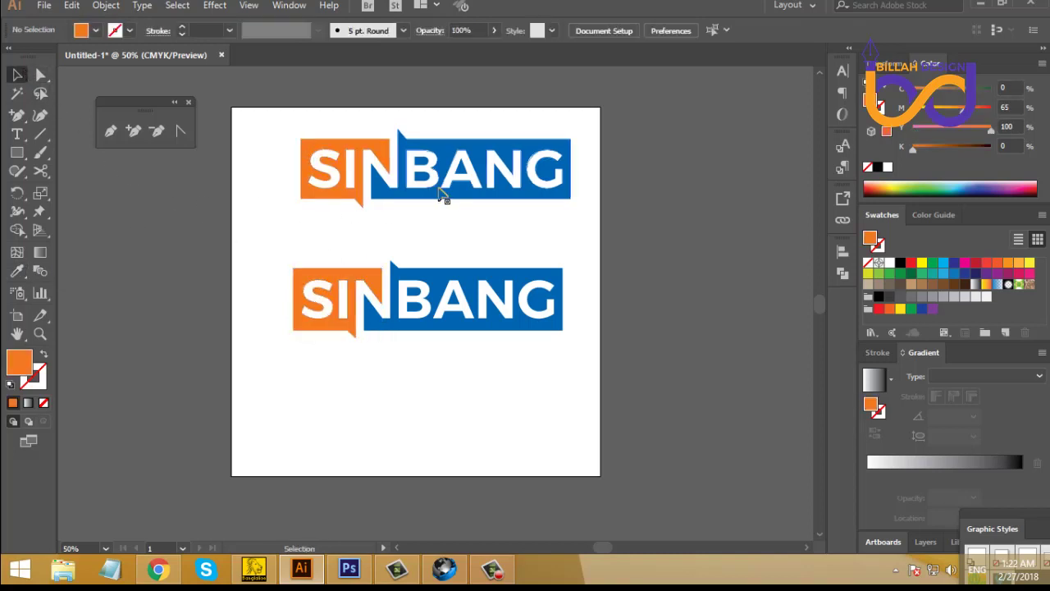
{"action": "left_click", "coordinate": [441, 194]}
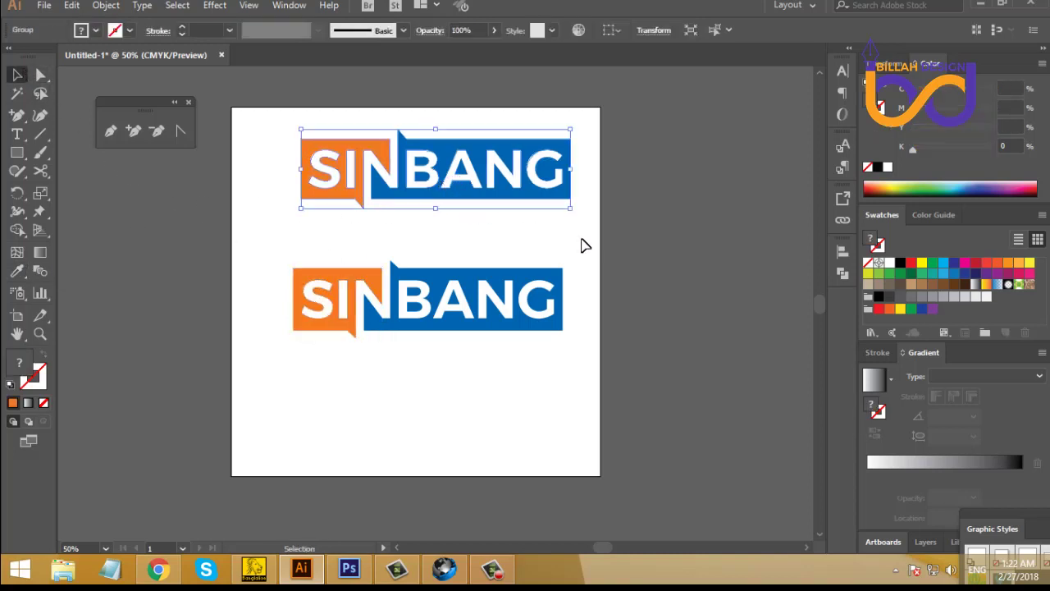
{"action": "key", "text": "Delete"}
{"action": "left_click_drag", "start_coordinate": [482, 289], "coordinate": [486, 184]}
{"action": "left_click", "coordinate": [517, 320]}
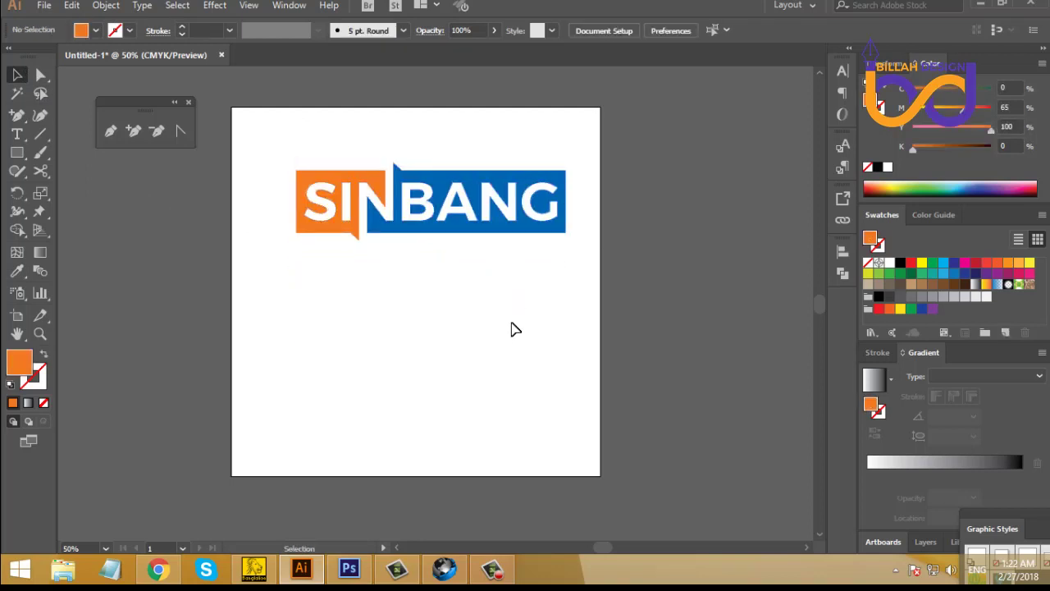
- Place a duplicate of the logo beneath it, about 10 px lower
{"action": "left_click_drag", "start_coordinate": [511, 328], "coordinate": [511, 307]}
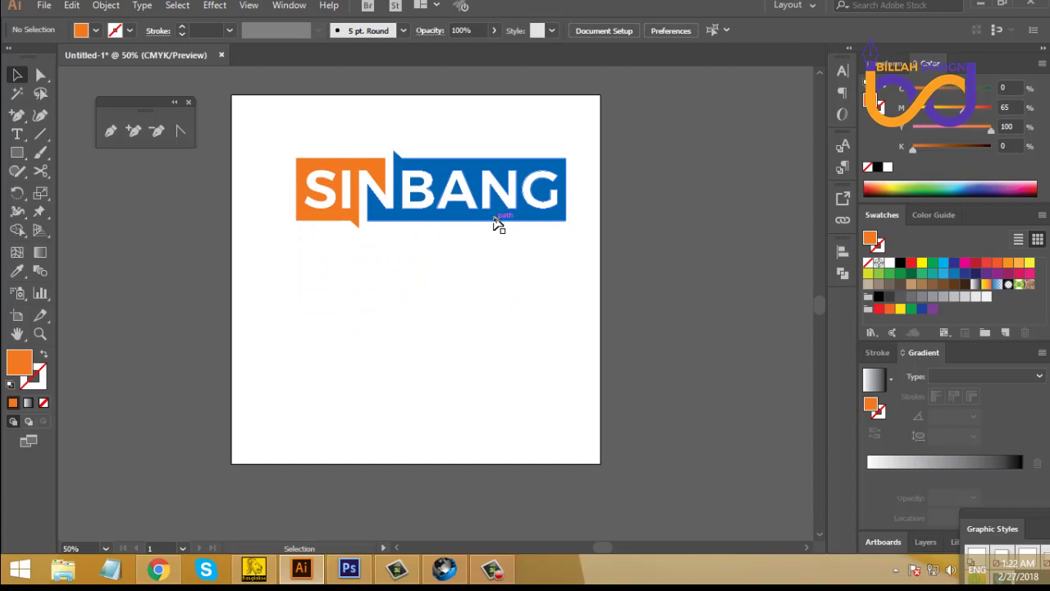
{"action": "left_click_drag", "start_coordinate": [496, 222], "coordinate": [496, 309]}
{"action": "left_click", "coordinate": [520, 383]}
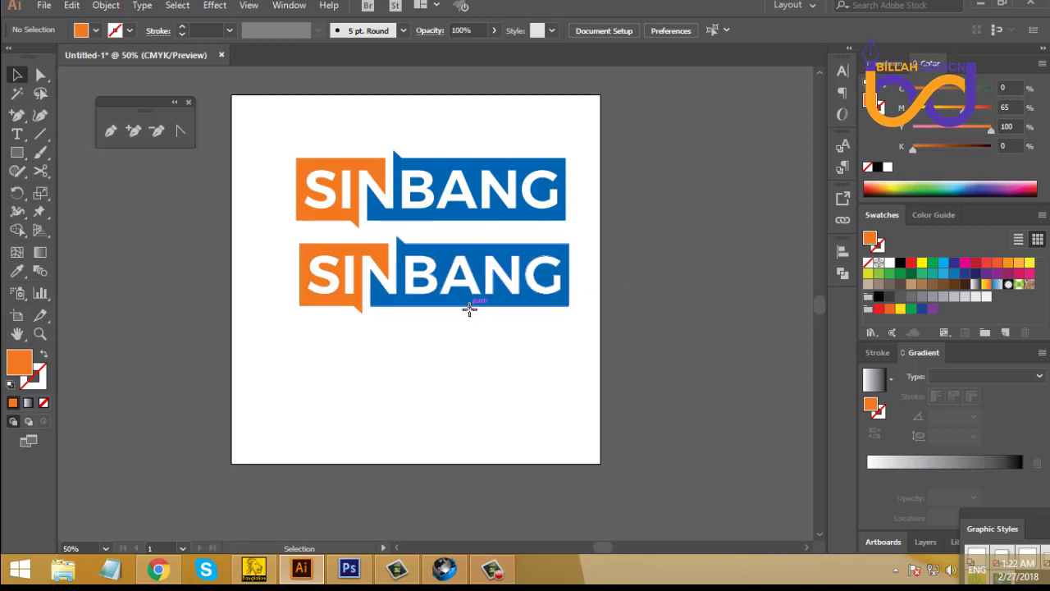
{"action": "left_click_drag", "start_coordinate": [469, 304], "coordinate": [485, 370]}
{"action": "left_click", "coordinate": [485, 370]}
{"action": "left_click", "coordinate": [40, 76]}
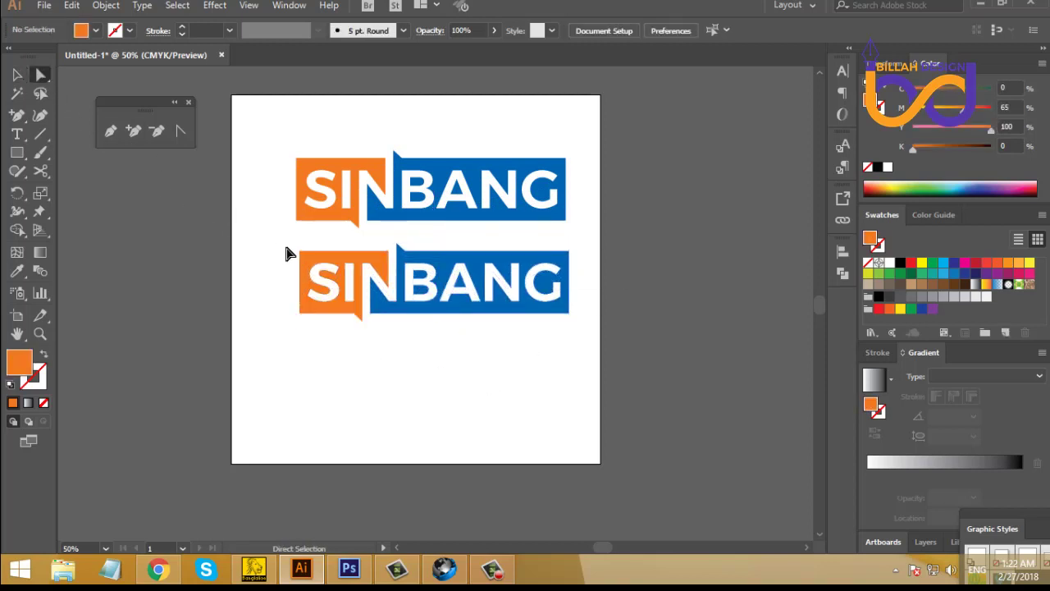
- Round the copy's outer bar corners to a 29 px radius
{"action": "left_click_drag", "start_coordinate": [290, 247], "coordinate": [308, 264]}
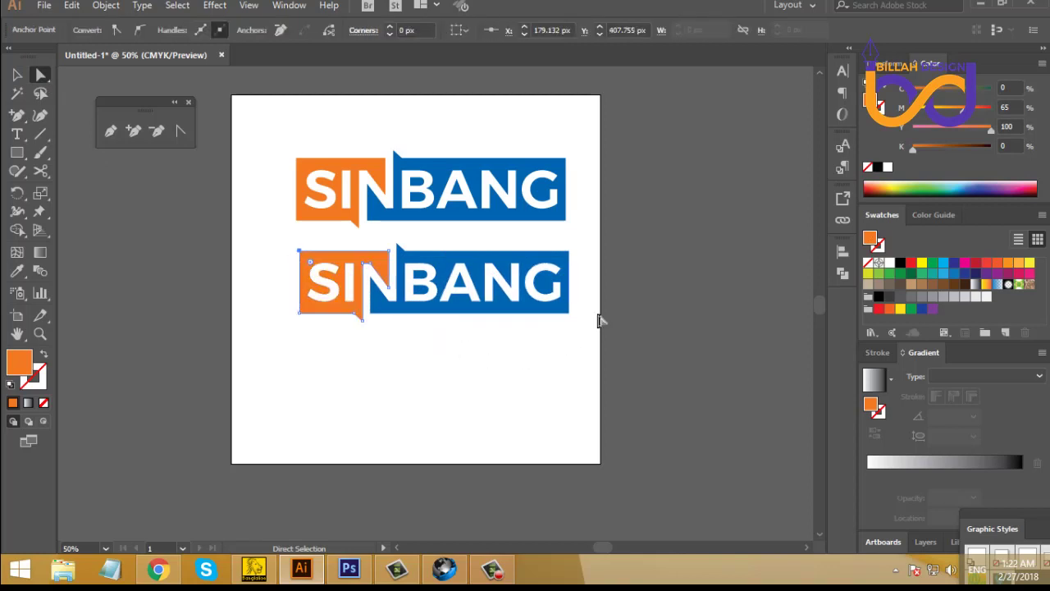
{"action": "left_click_drag", "start_coordinate": [580, 253], "coordinate": [566, 245]}
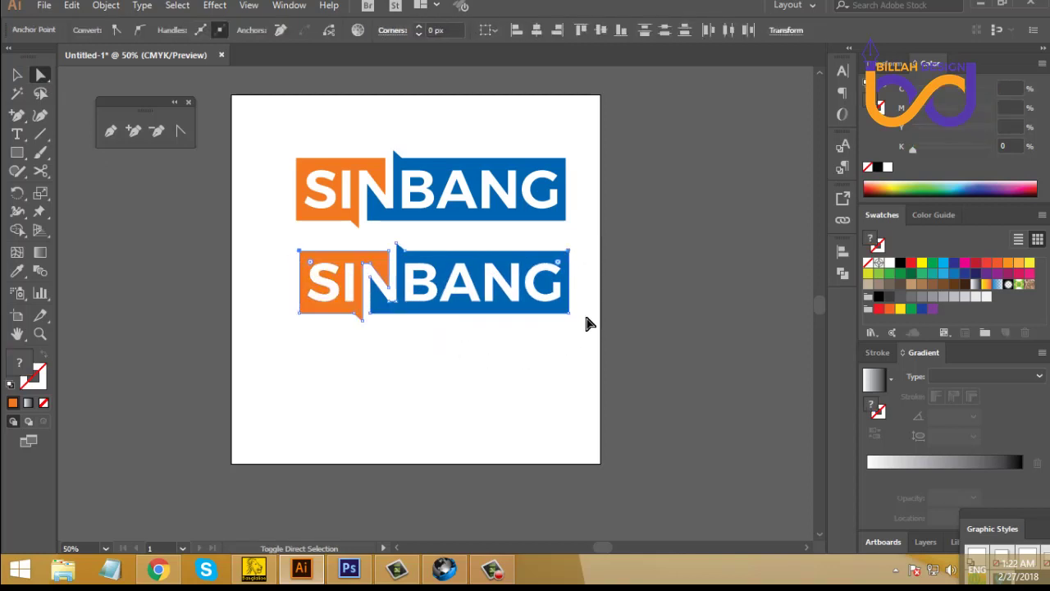
{"action": "left_click_drag", "start_coordinate": [580, 306], "coordinate": [562, 332]}
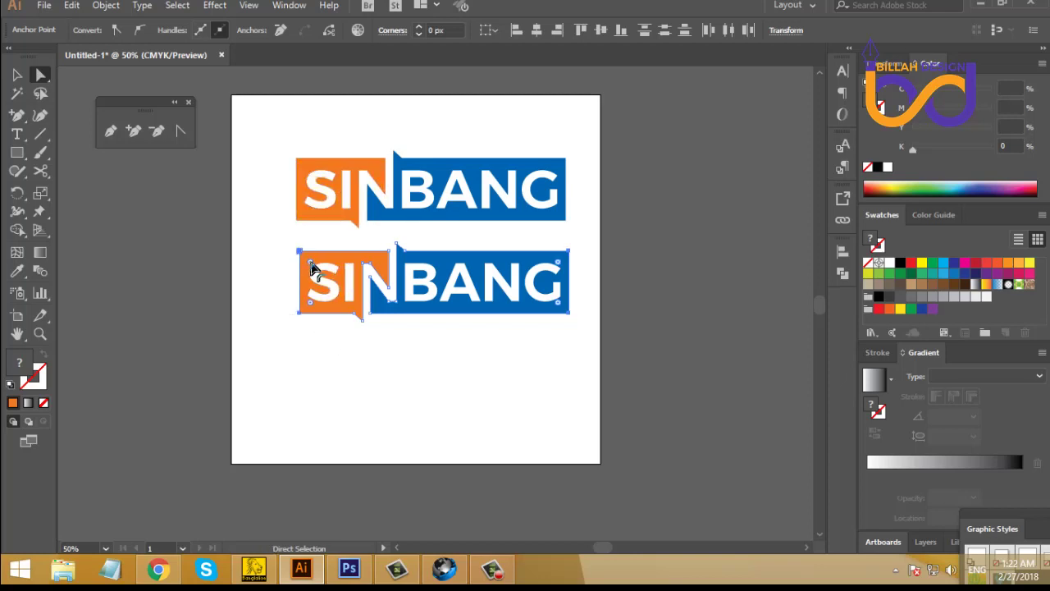
{"action": "left_click_drag", "start_coordinate": [311, 265], "coordinate": [292, 240]}
{"action": "left_click", "coordinate": [419, 26]}
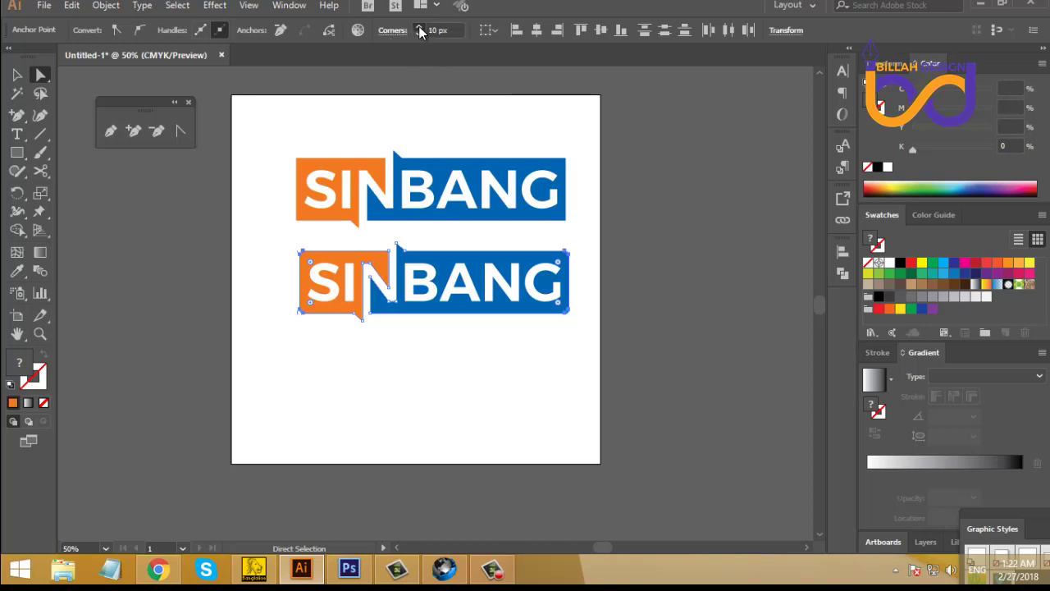
{"action": "left_click", "coordinate": [419, 28]}
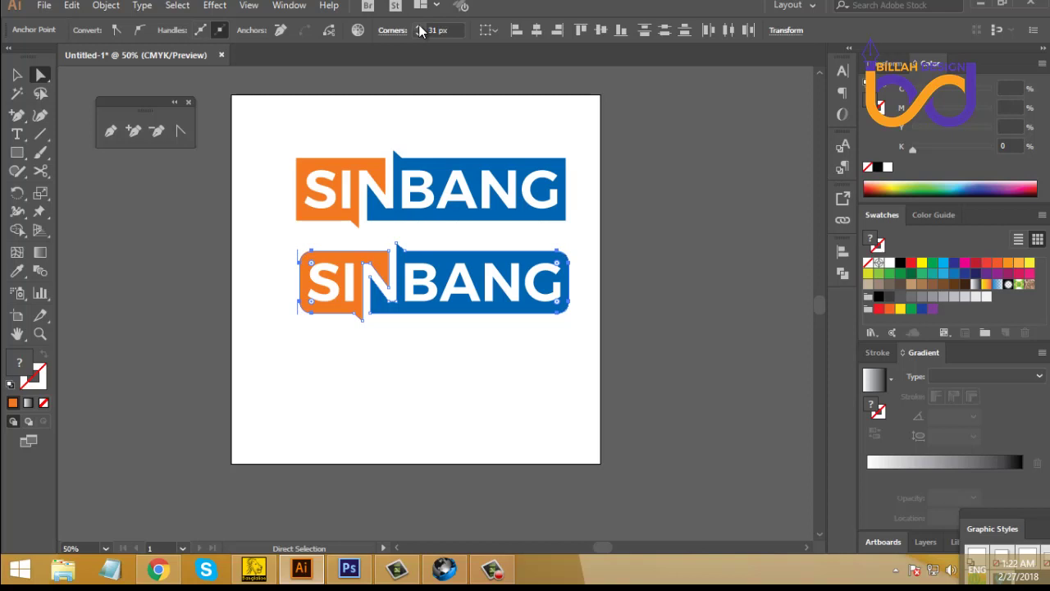
{"action": "left_click", "coordinate": [419, 26]}
{"action": "left_click", "coordinate": [419, 33]}
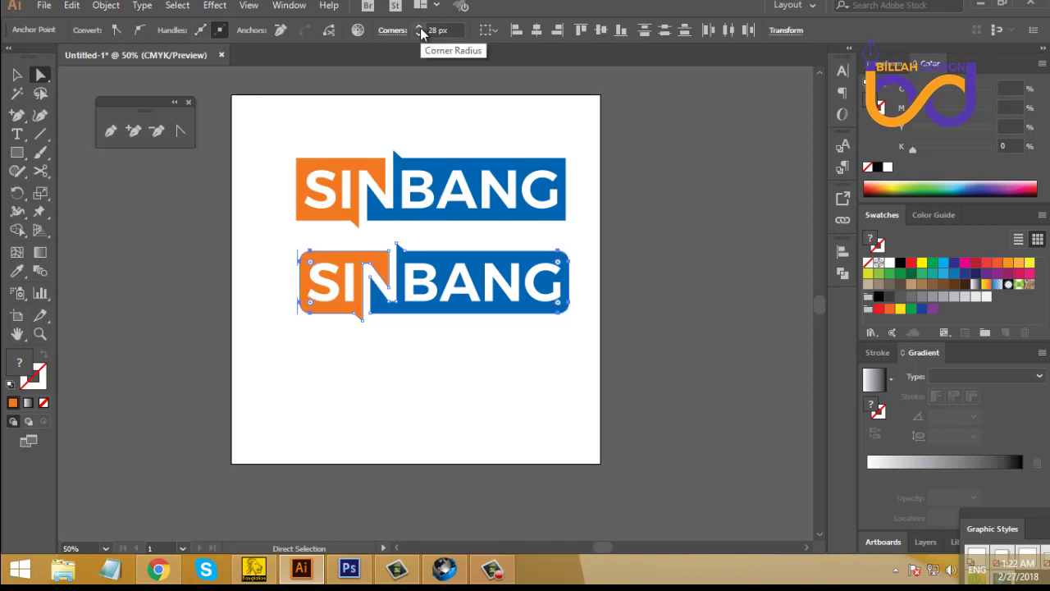
- Move the rounded logo up just below the original
{"action": "left_click", "coordinate": [17, 74]}
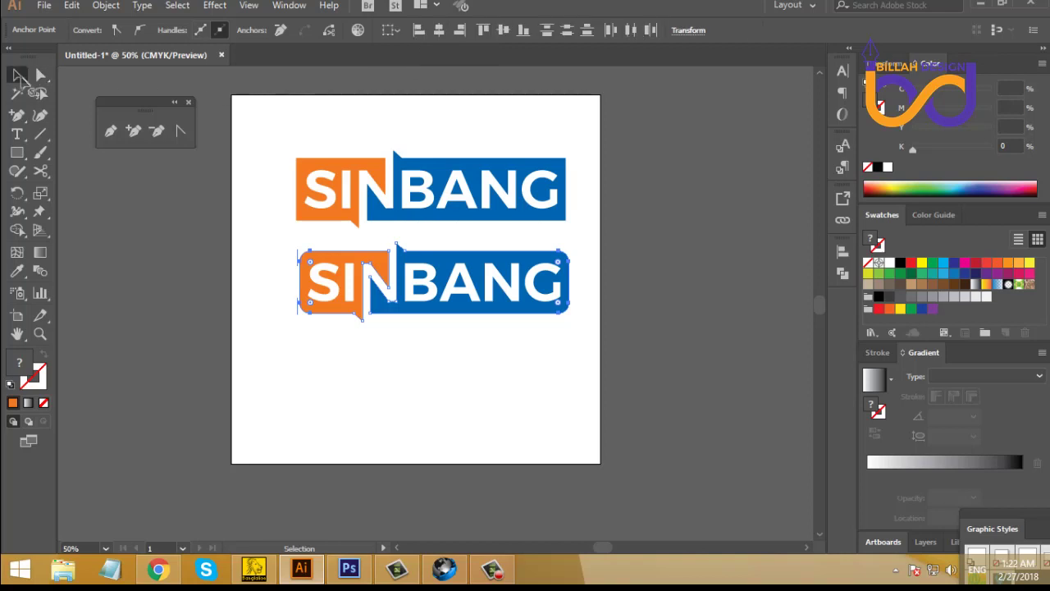
{"action": "left_click", "coordinate": [394, 399]}
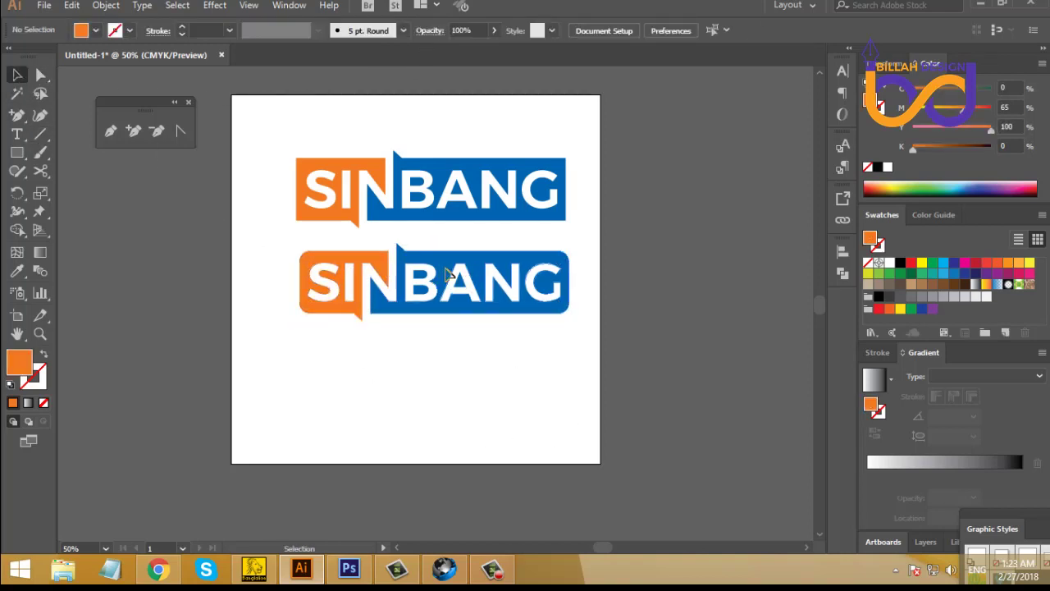
{"action": "left_click_drag", "start_coordinate": [446, 274], "coordinate": [474, 380]}
- Respace the three logos, moving the middle up ~40 px and the bottom ~24 px
{"action": "left_click", "coordinate": [460, 428]}
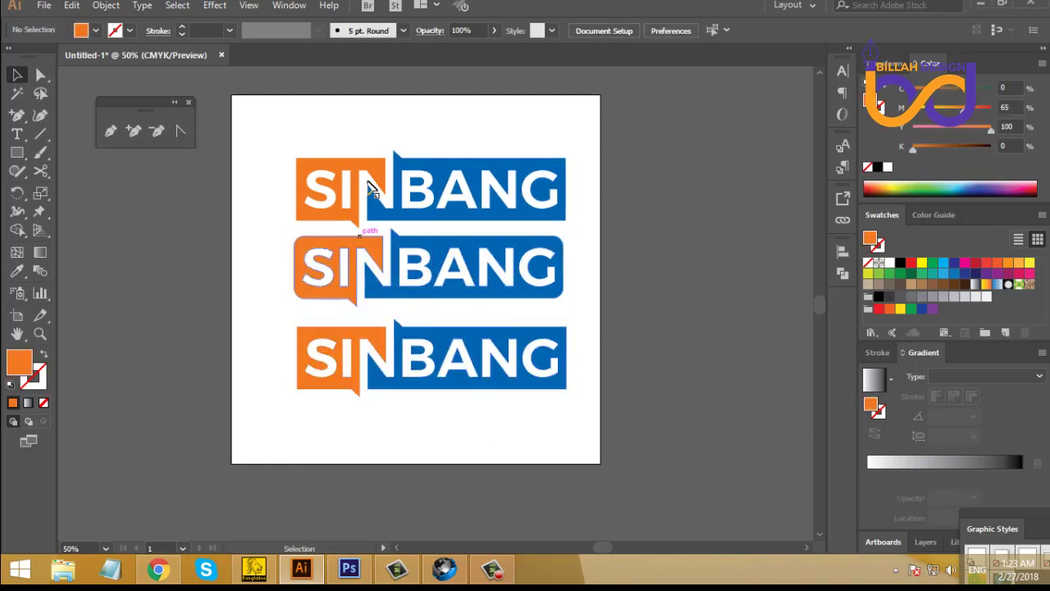
{"action": "left_click_drag", "start_coordinate": [430, 204], "coordinate": [472, 234]}
{"action": "left_click_drag", "start_coordinate": [476, 270], "coordinate": [476, 238]}
{"action": "left_click", "coordinate": [574, 312]}
{"action": "left_click_drag", "start_coordinate": [507, 329], "coordinate": [507, 310]}
{"action": "left_click", "coordinate": [534, 422]}
- Round the third logo's orange top-left and blue bottom-right corners to about 43.92 px
{"action": "left_click", "coordinate": [46, 82]}
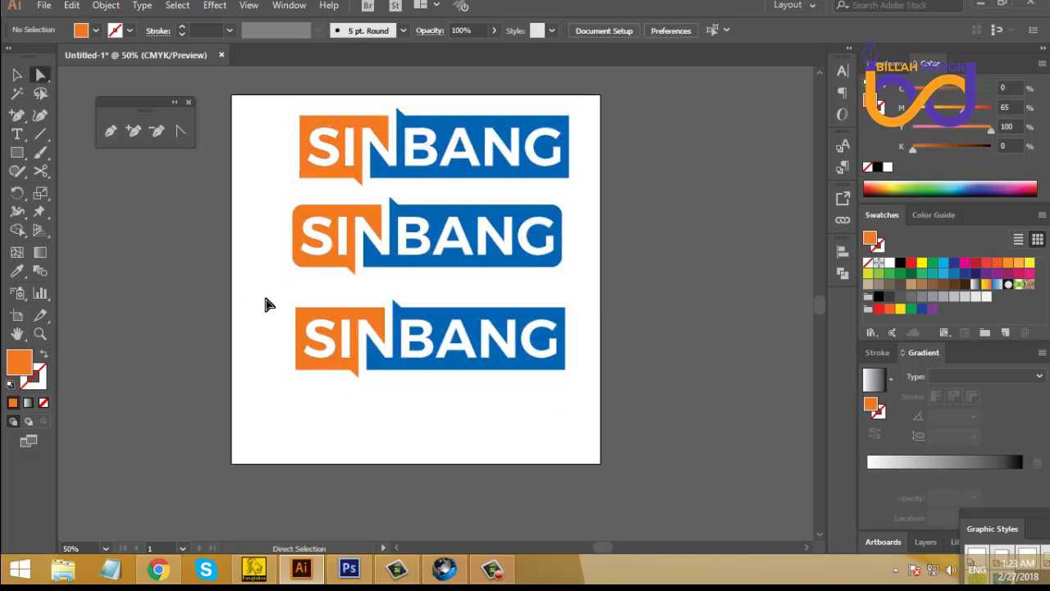
{"action": "left_click_drag", "start_coordinate": [303, 320], "coordinate": [304, 322]}
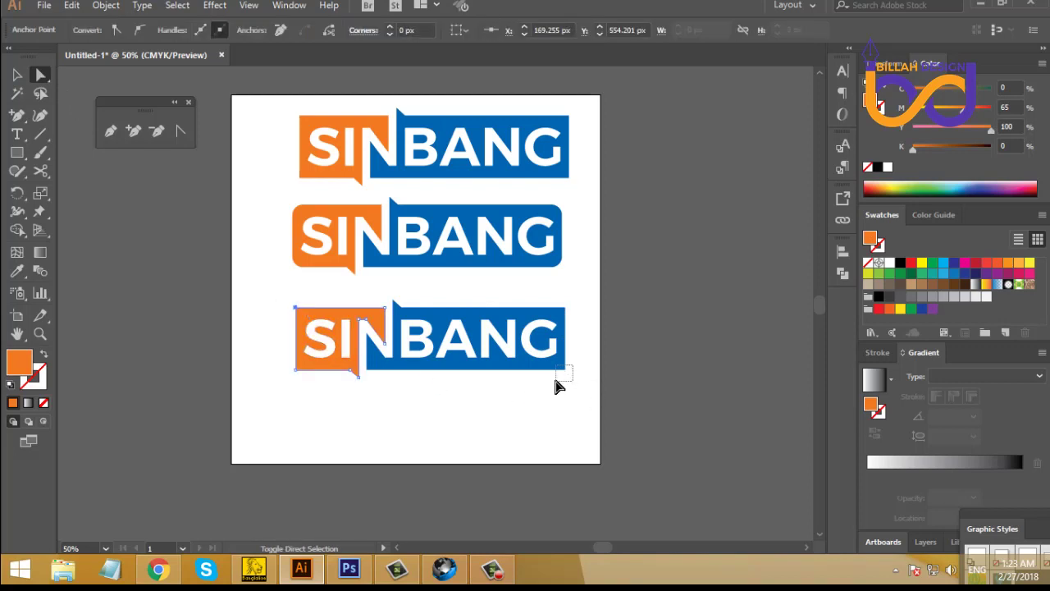
{"action": "left_click_drag", "start_coordinate": [555, 381], "coordinate": [545, 363]}
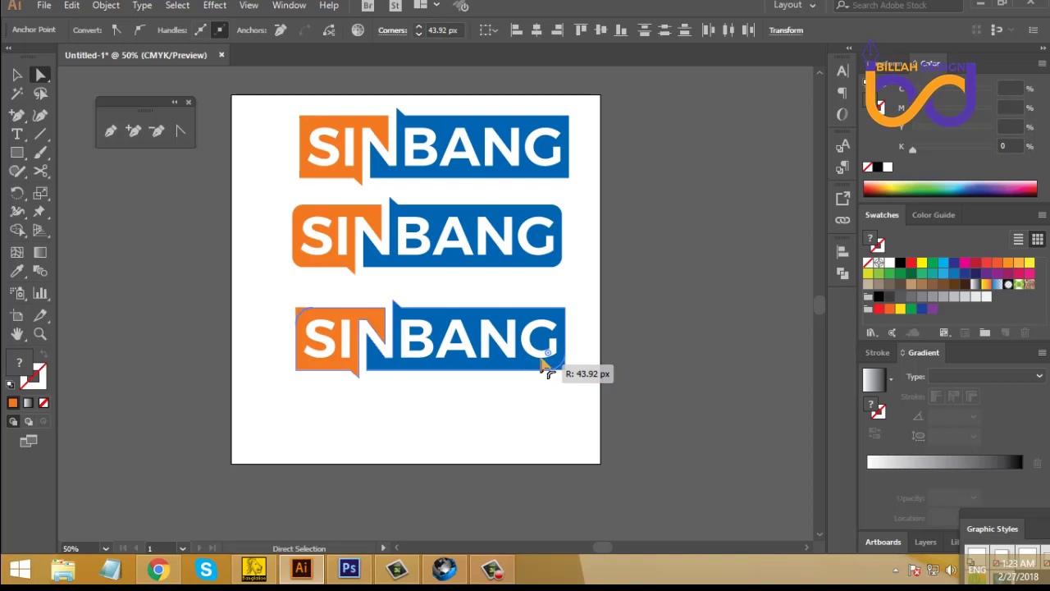
{"action": "key", "text": "v"}
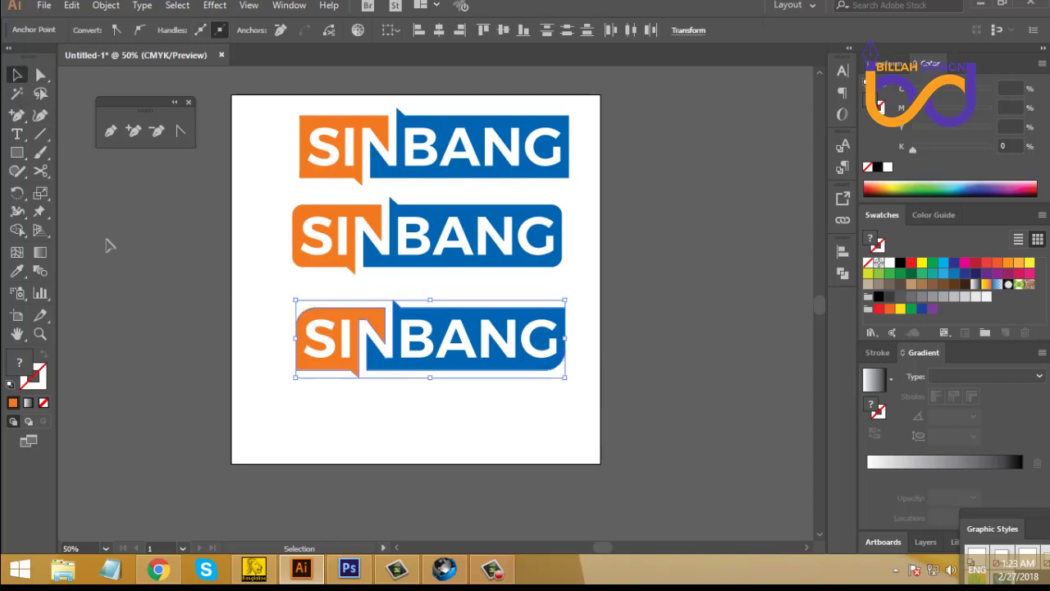
{"action": "left_click", "coordinate": [459, 410]}
- Reorder the logo variants so the top logo moves below and the others stack above
{"action": "left_click_drag", "start_coordinate": [492, 381], "coordinate": [486, 402]}
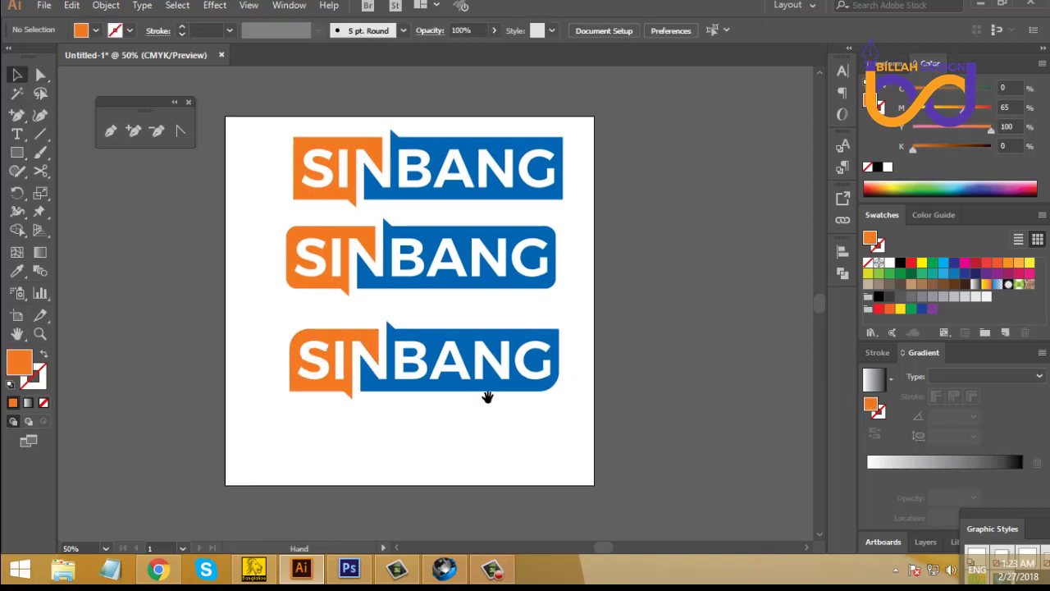
{"action": "left_click", "coordinate": [446, 274]}
{"action": "left_click_drag", "start_coordinate": [446, 191], "coordinate": [458, 462]}
{"action": "left_click_drag", "start_coordinate": [447, 271], "coordinate": [445, 168]}
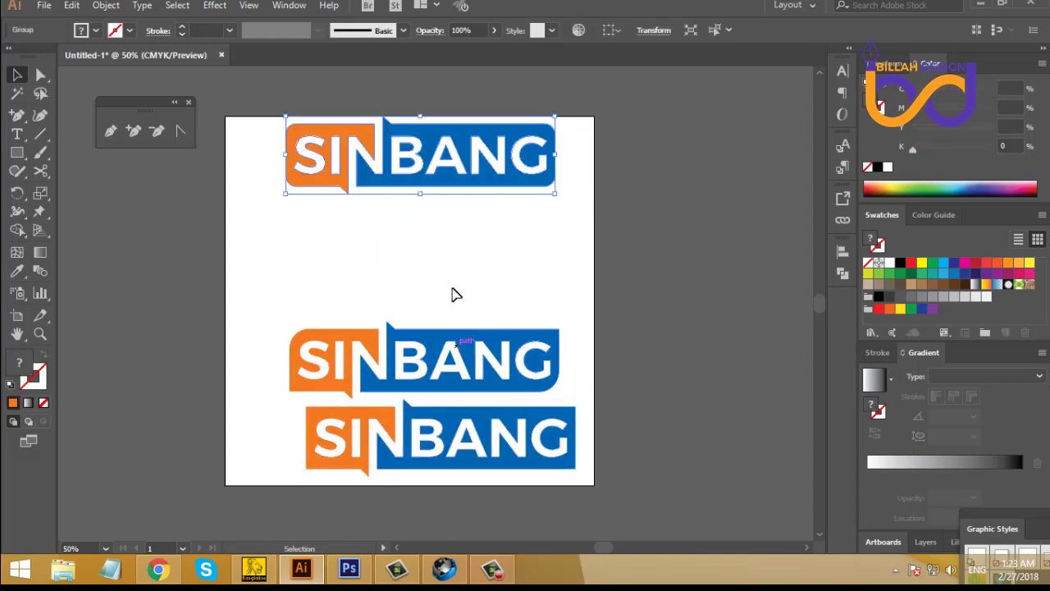
{"action": "left_click_drag", "start_coordinate": [456, 352], "coordinate": [446, 223]}
{"action": "left_click", "coordinate": [485, 394]}
{"action": "left_click_drag", "start_coordinate": [485, 407], "coordinate": [459, 297]}
{"action": "left_click", "coordinate": [522, 381]}
- Set a square-cornered copy apart at the bottom and zoom to 66.67%
{"action": "scroll", "coordinate": [523, 382], "scroll_direction": "down", "scroll_amount": 3}
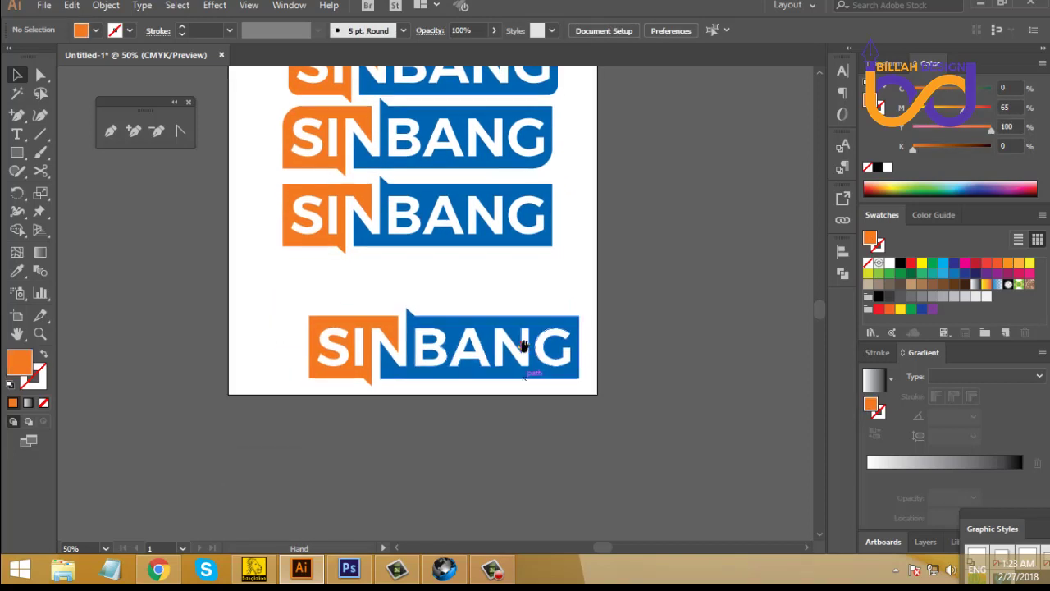
{"action": "left_click_drag", "start_coordinate": [525, 348], "coordinate": [505, 321]}
{"action": "left_click", "coordinate": [529, 419]}
{"action": "left_click_drag", "start_coordinate": [498, 388], "coordinate": [505, 400]}
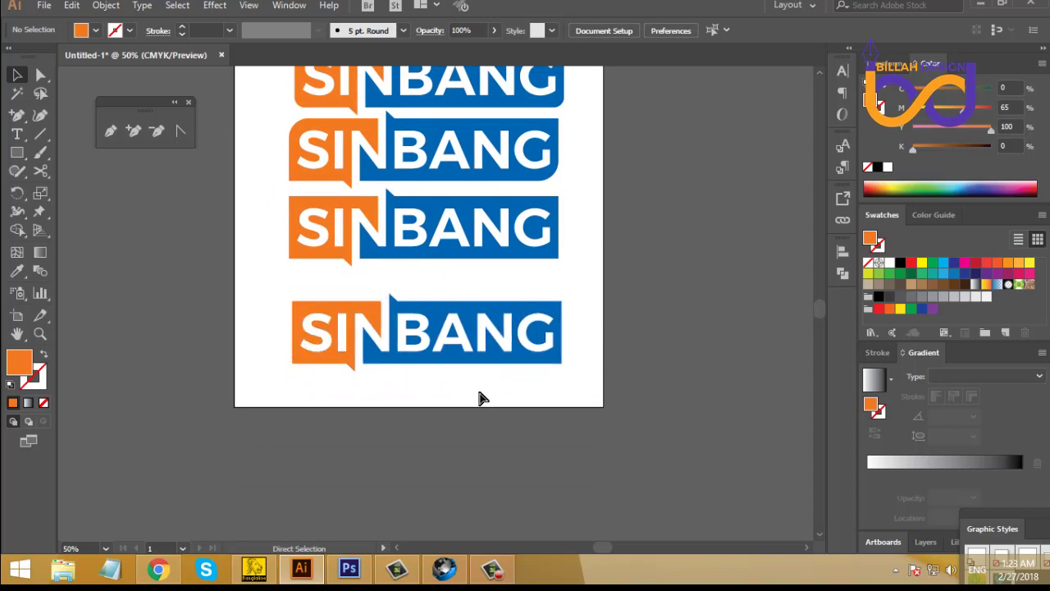
{"action": "key", "text": "ctrl+plus"}
{"action": "left_click_drag", "start_coordinate": [423, 413], "coordinate": [428, 403]}
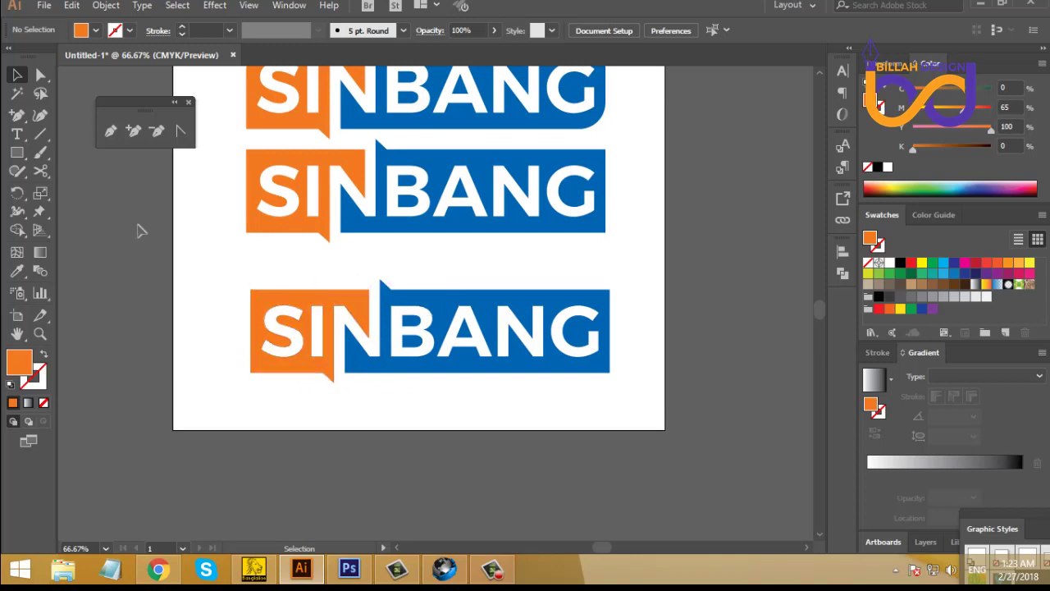
- Draw a no-fill rectangle with a black outline over the bottom logo's bars
{"action": "left_click", "coordinate": [17, 152]}
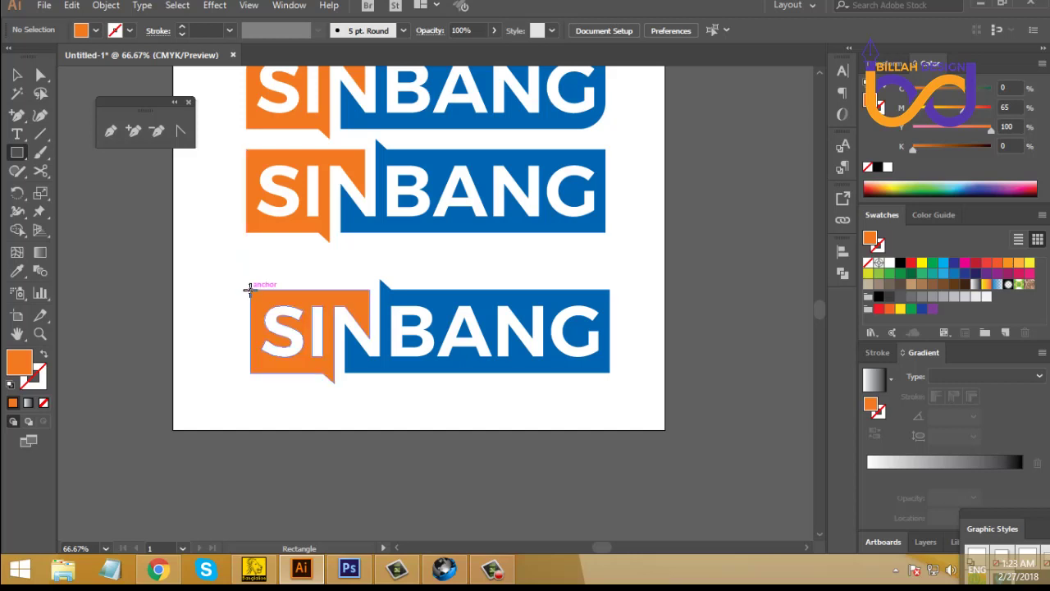
{"action": "left_click_drag", "start_coordinate": [251, 291], "coordinate": [611, 373]}
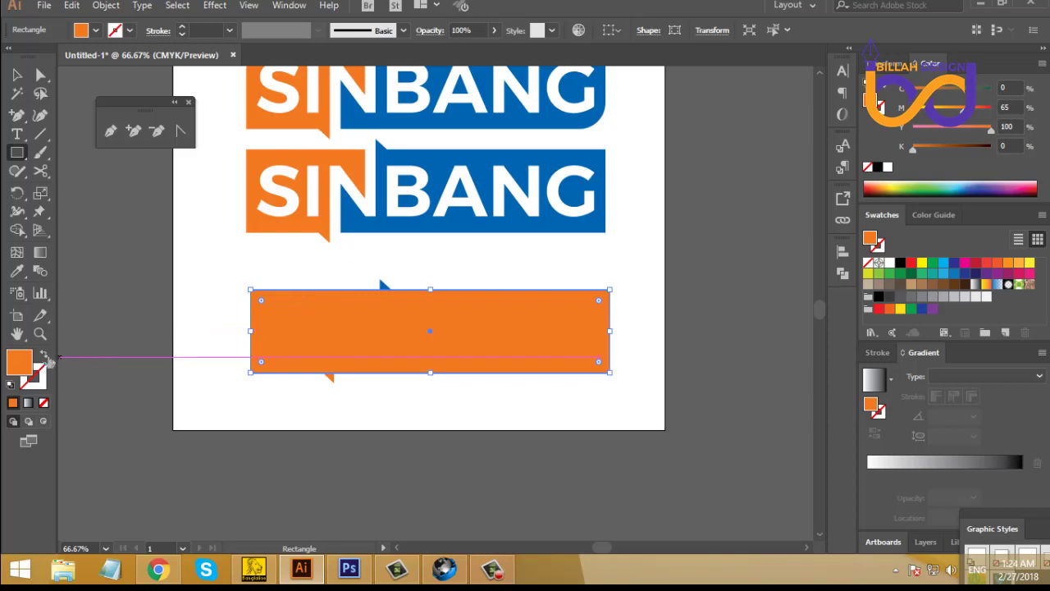
{"action": "left_click", "coordinate": [45, 354]}
{"action": "key", "text": "x"}
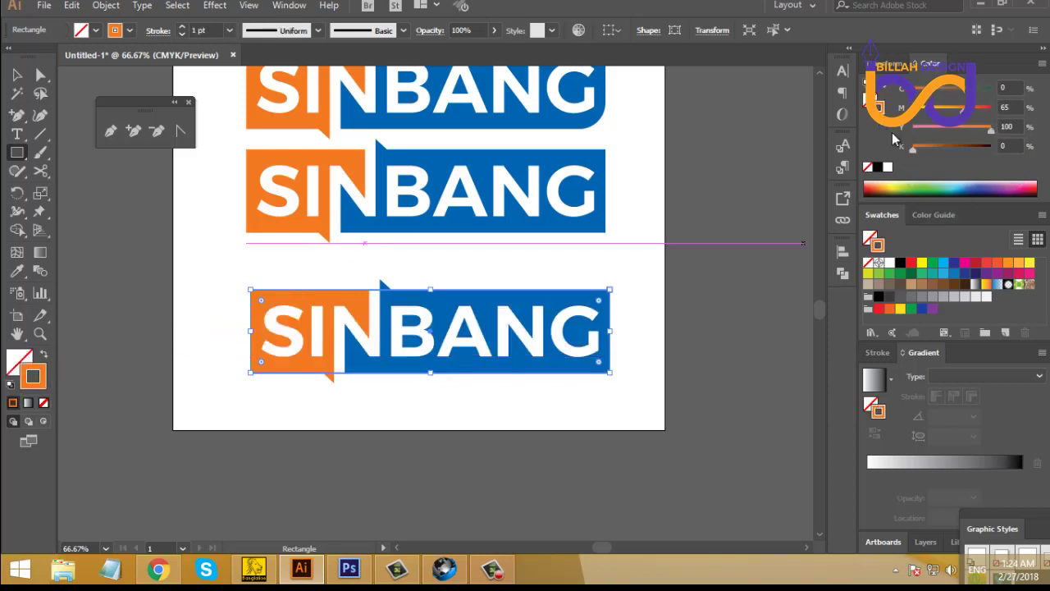
{"action": "left_click", "coordinate": [878, 168]}
{"action": "key", "text": "v"}
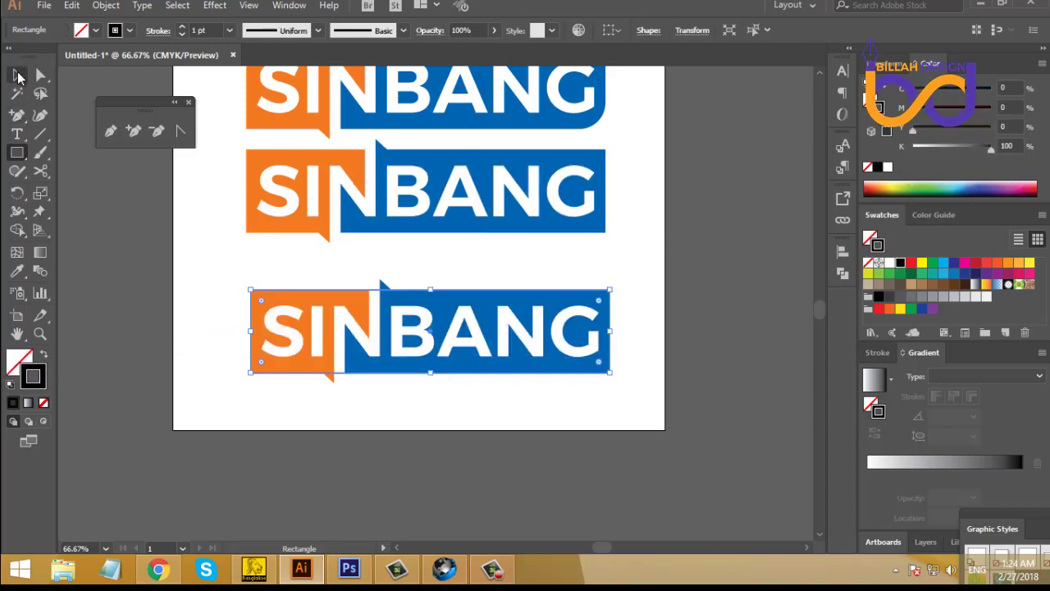
{"action": "left_click", "coordinate": [414, 441]}
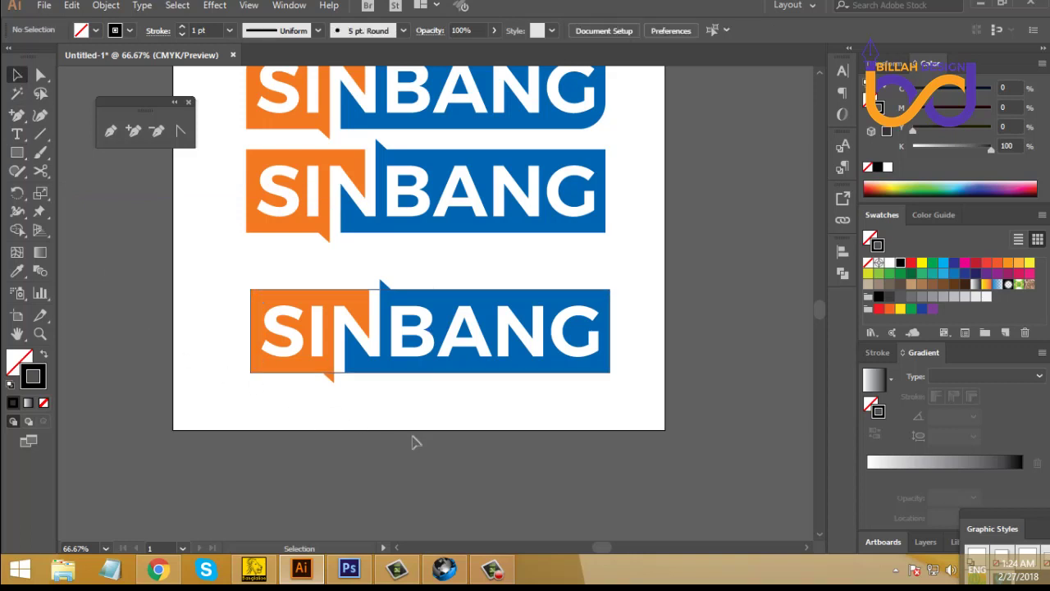
{"action": "left_click", "coordinate": [340, 370]}
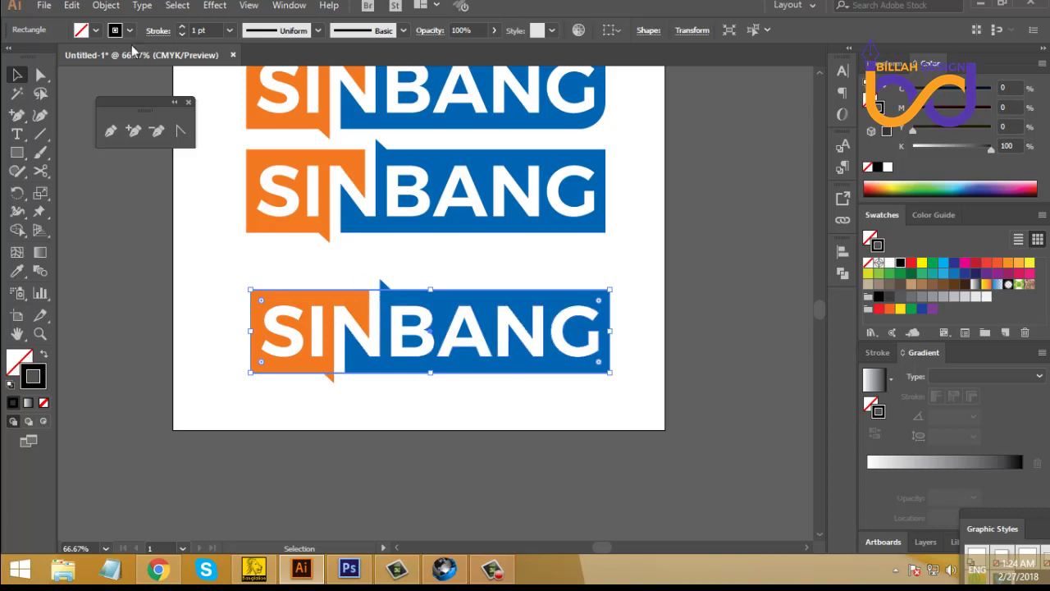
{"action": "left_click", "coordinate": [107, 6]}
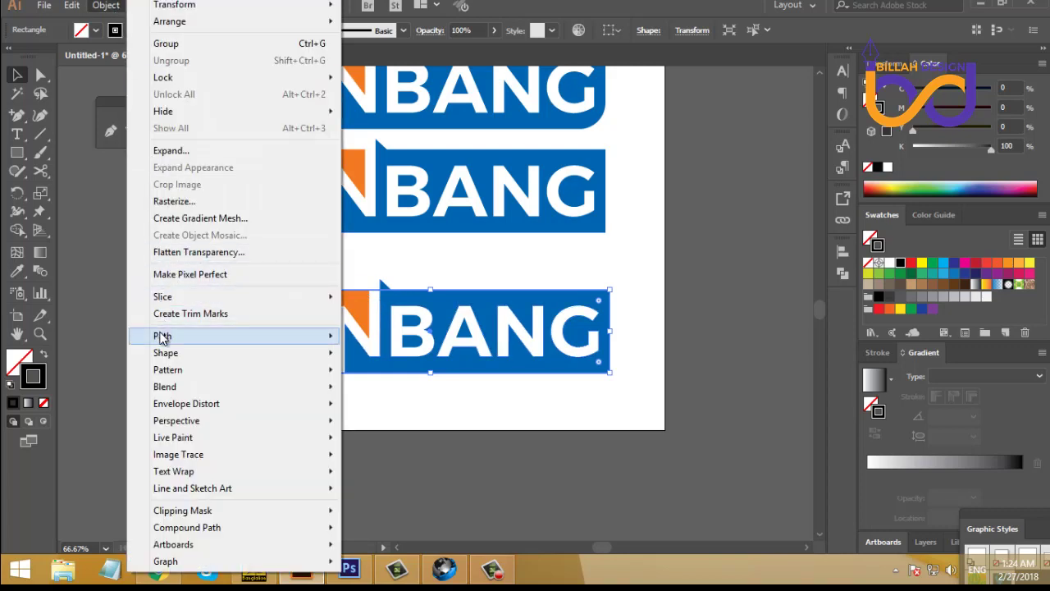
- Apply a 7 px Offset Path around the bottom logo's outline rectangle
{"action": "mouse_move", "coordinate": [167, 338]}
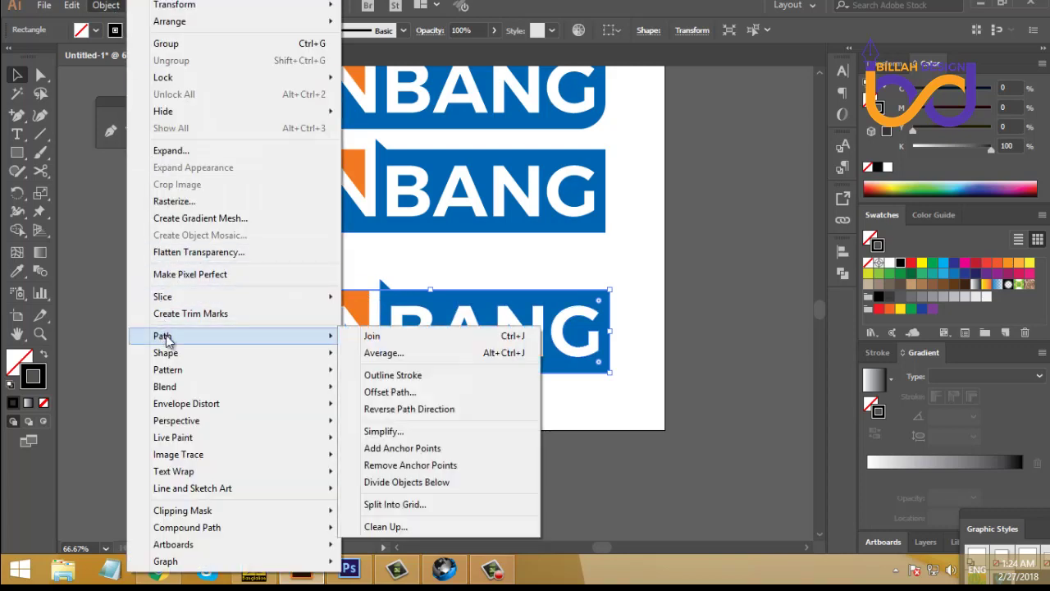
{"action": "left_click", "coordinate": [390, 392]}
{"action": "left_click_drag", "start_coordinate": [675, 205], "coordinate": [693, 190]}
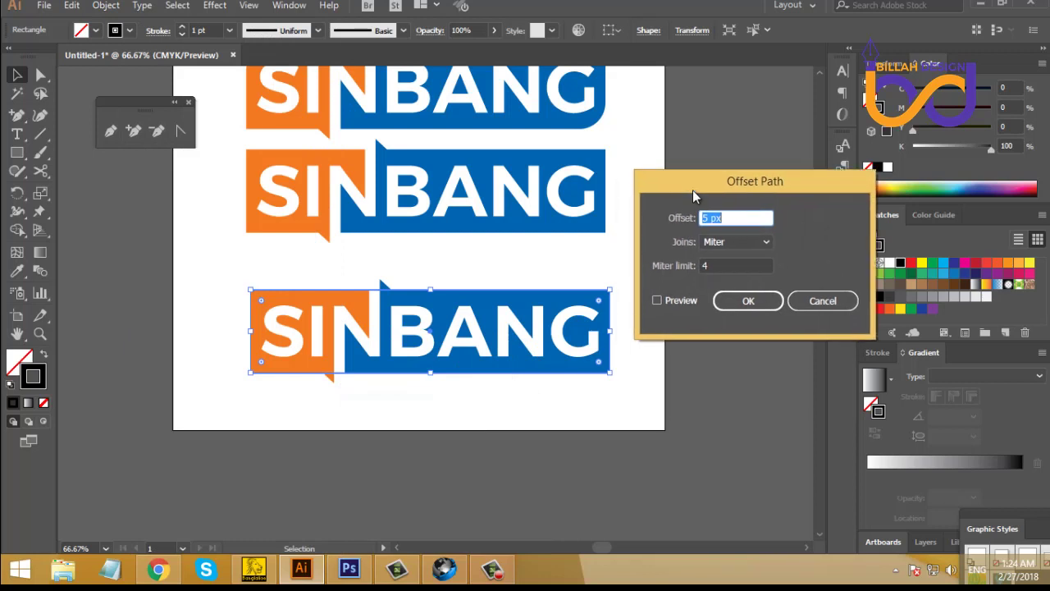
{"action": "left_click", "coordinate": [659, 301]}
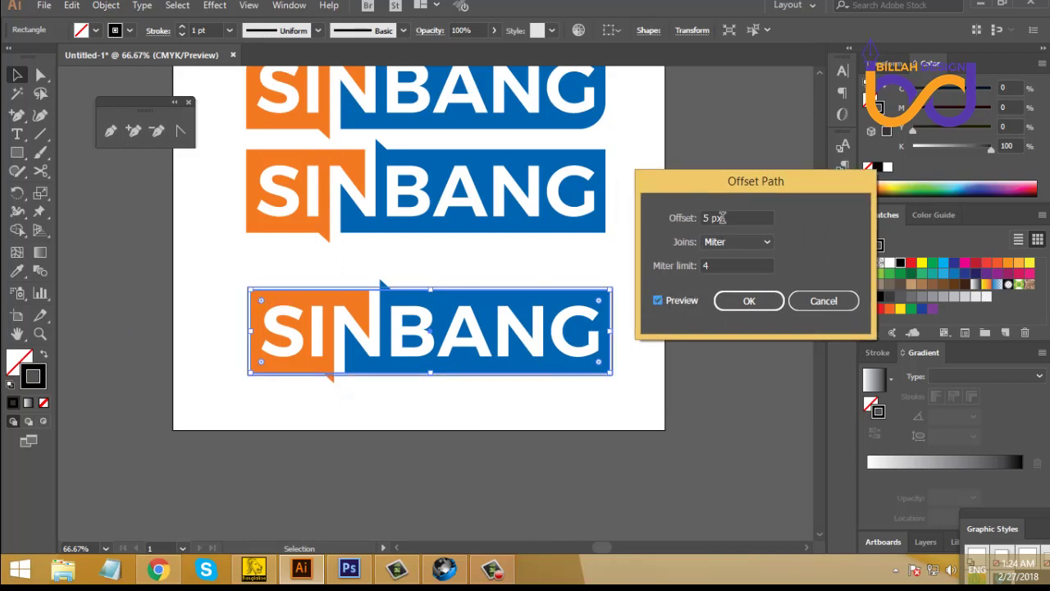
{"action": "key", "text": "Up"}
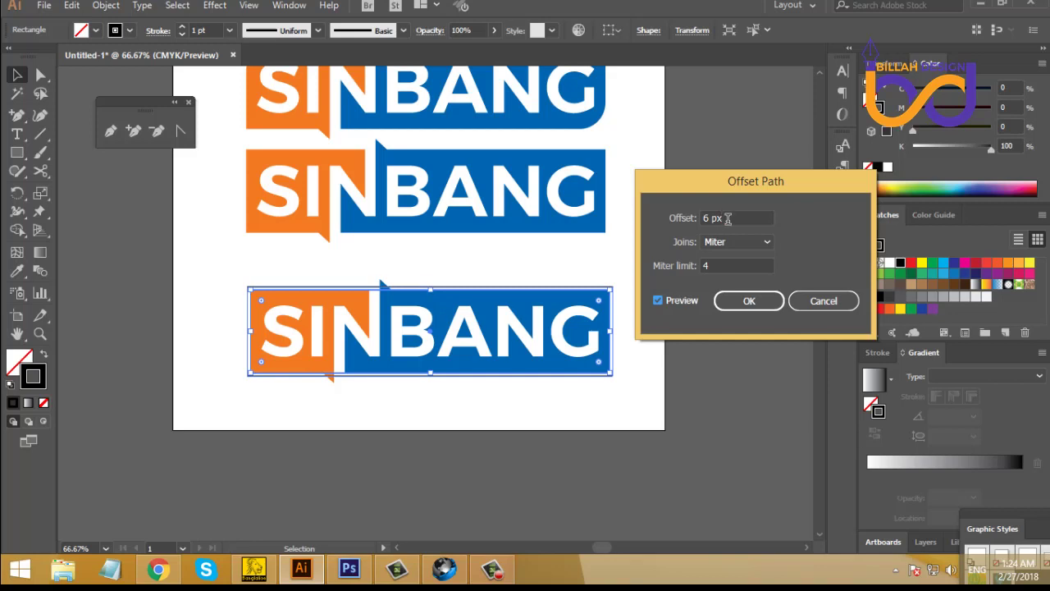
{"action": "key", "text": "Up"}
{"action": "key", "text": "Down"}
{"action": "key", "text": "Up"}
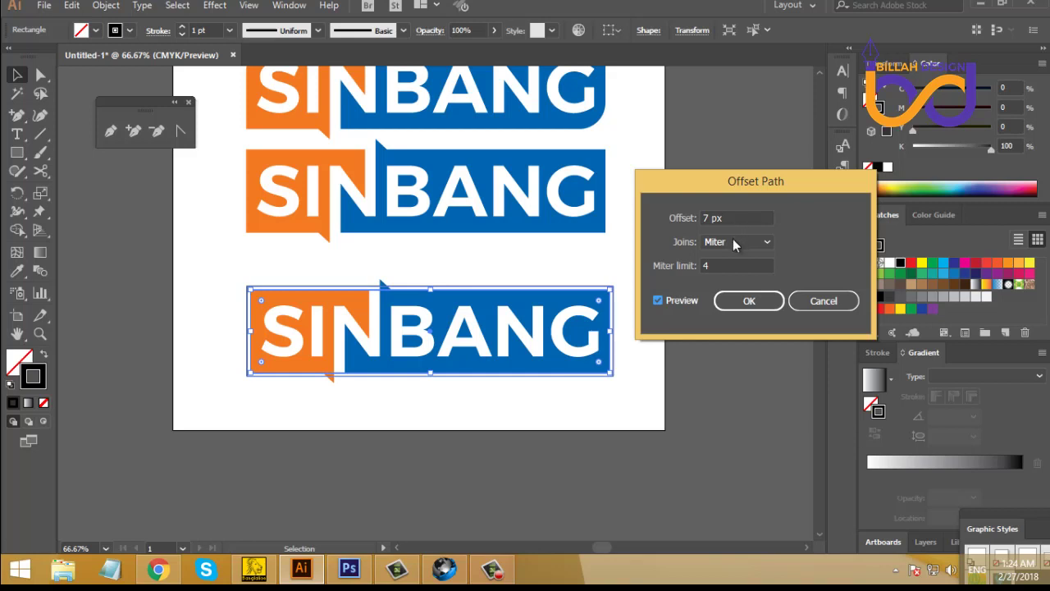
{"action": "left_click", "coordinate": [748, 302]}
{"action": "left_click", "coordinate": [746, 300]}
- Zoom in to check the 7 px frame, then zoom back out
{"action": "left_click", "coordinate": [687, 341]}
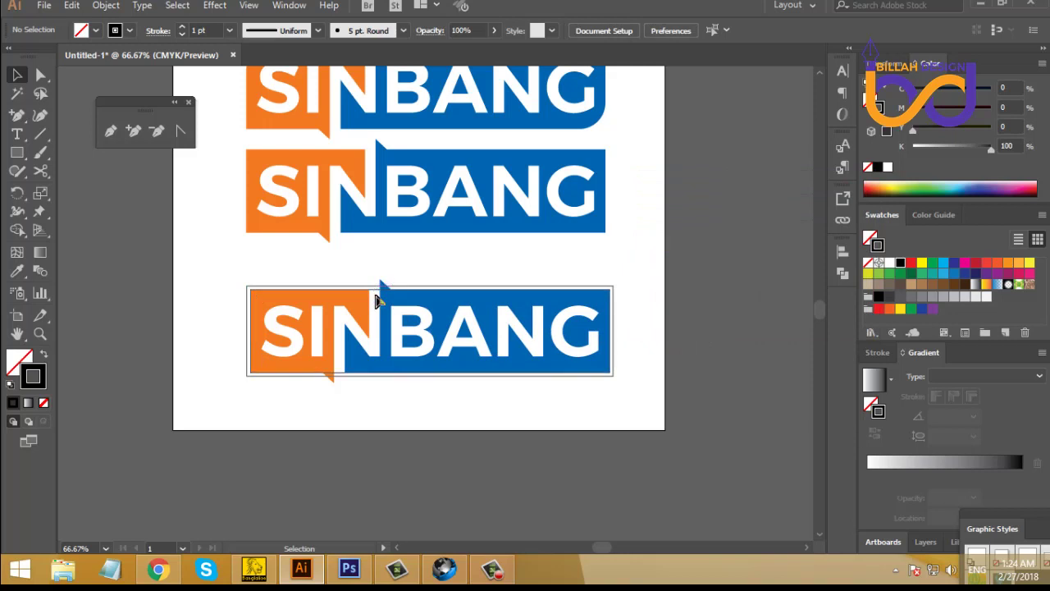
{"action": "scroll", "coordinate": [376, 301], "scroll_direction": "up", "scroll_amount": 2}
{"action": "left_click_drag", "start_coordinate": [293, 287], "coordinate": [312, 267]}
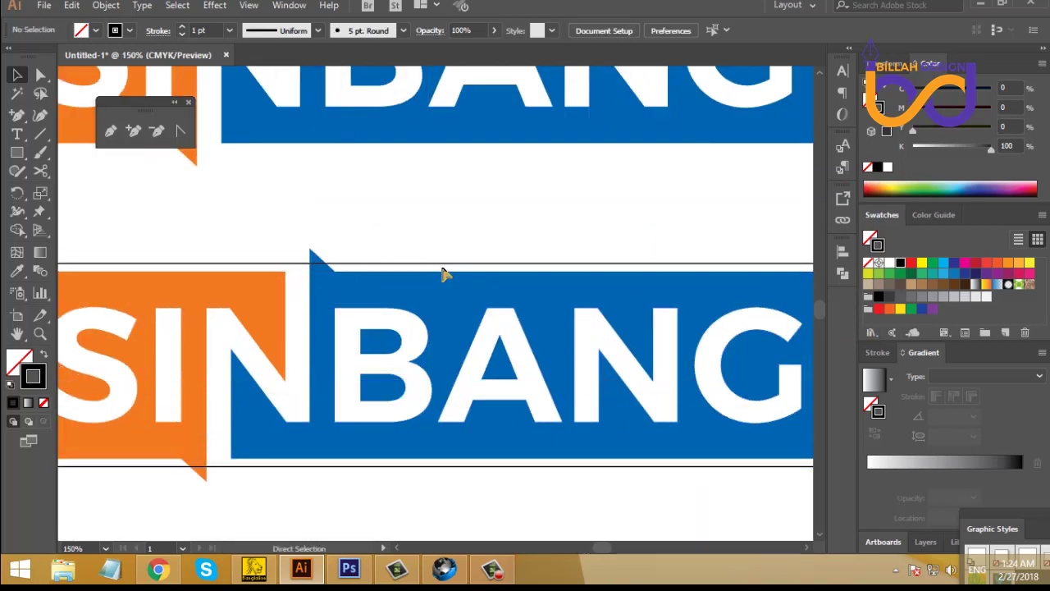
{"action": "scroll", "coordinate": [443, 273], "scroll_direction": "down", "scroll_amount": 2}
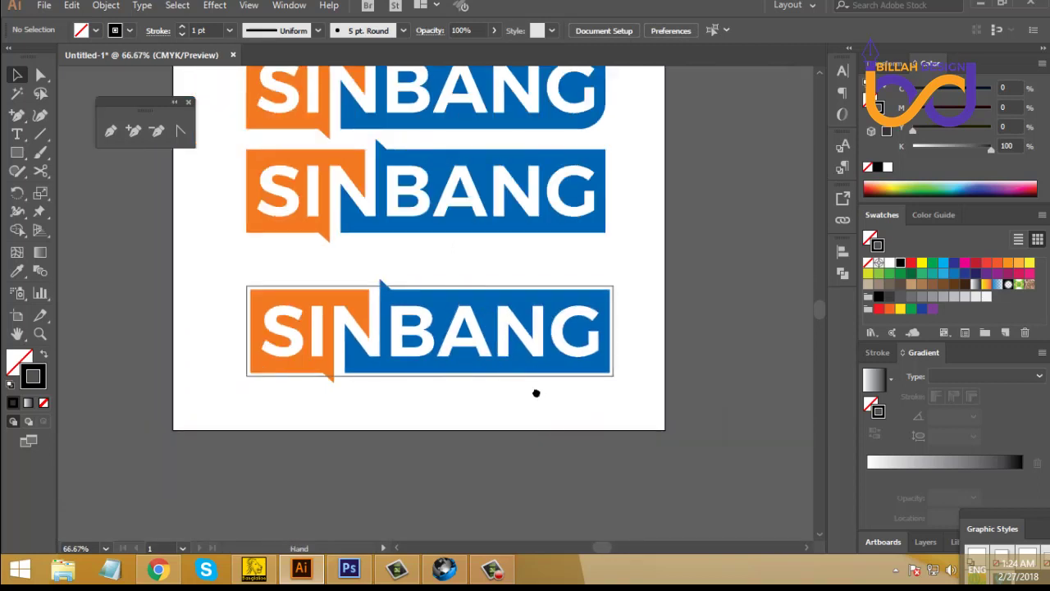
{"action": "scroll", "coordinate": [536, 393], "scroll_direction": "down", "scroll_amount": 1}
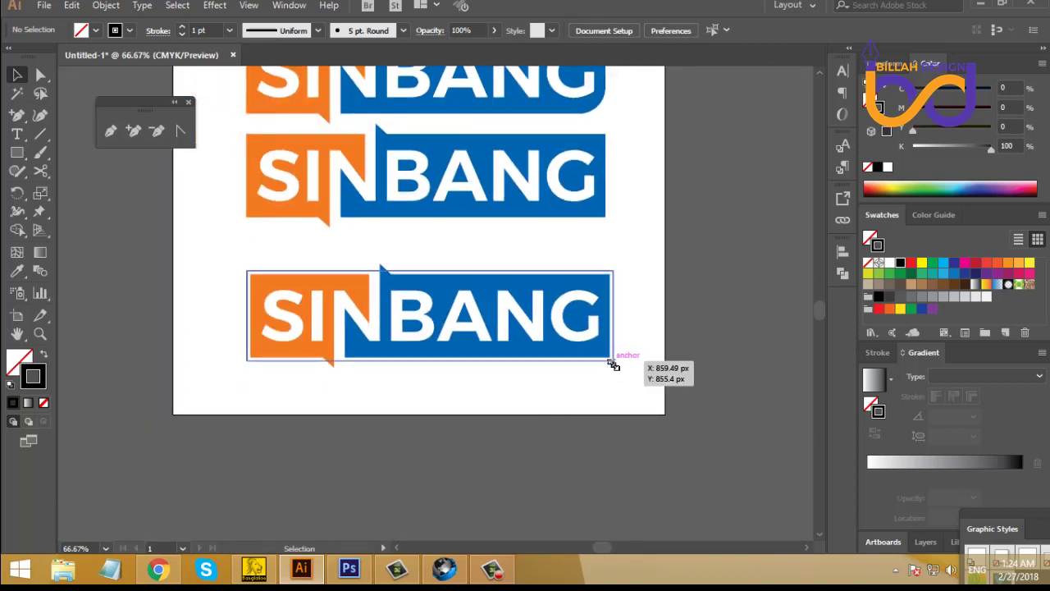
- Set the outer frame's stroke weight to 3 pt
{"action": "left_click", "coordinate": [614, 365]}
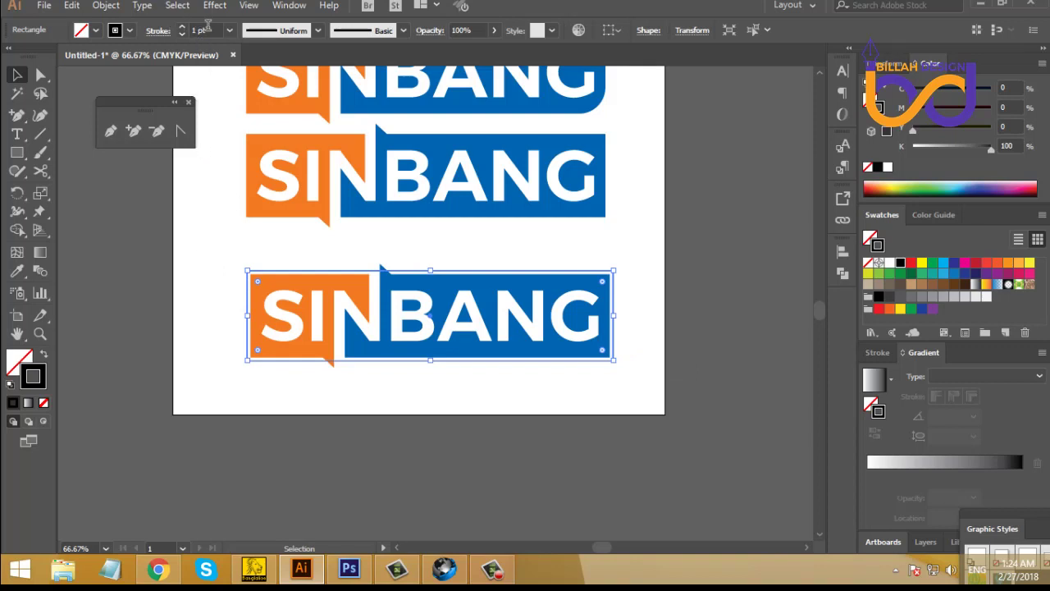
{"action": "left_click", "coordinate": [184, 28]}
{"action": "left_click", "coordinate": [183, 28]}
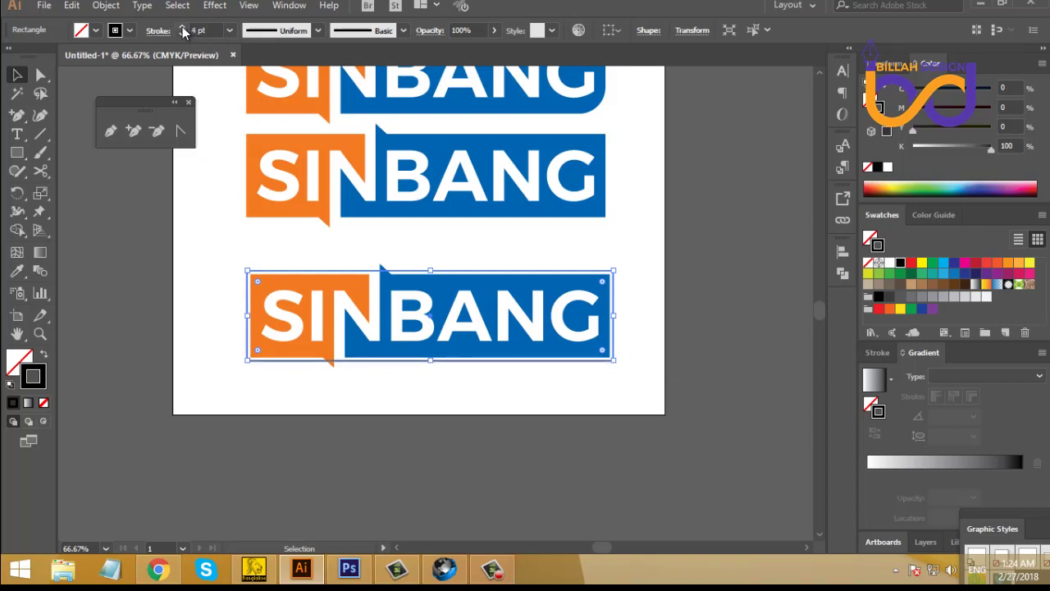
{"action": "left_click", "coordinate": [184, 28]}
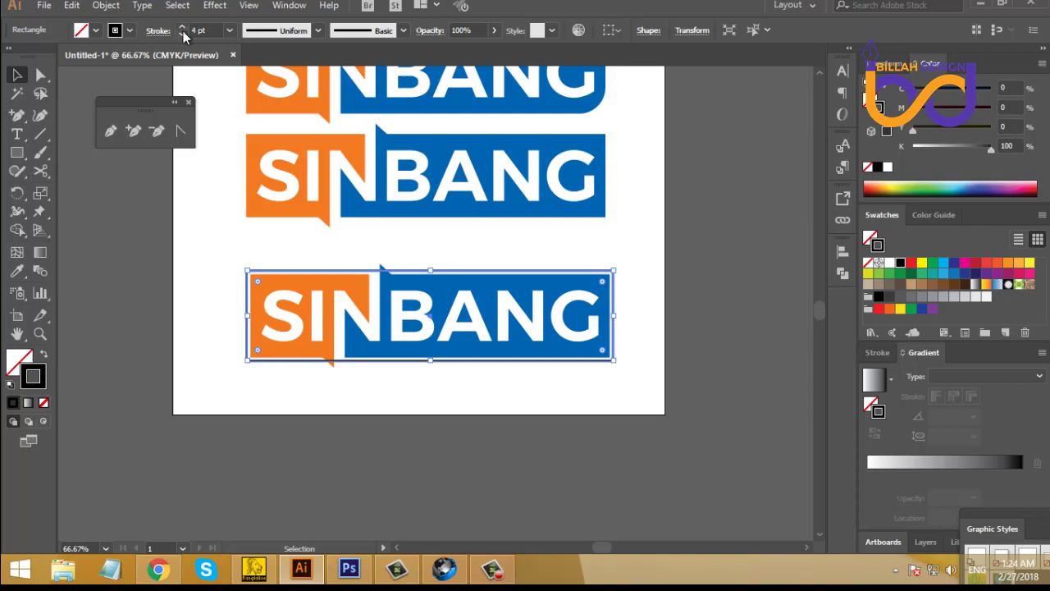
{"action": "left_click", "coordinate": [184, 33]}
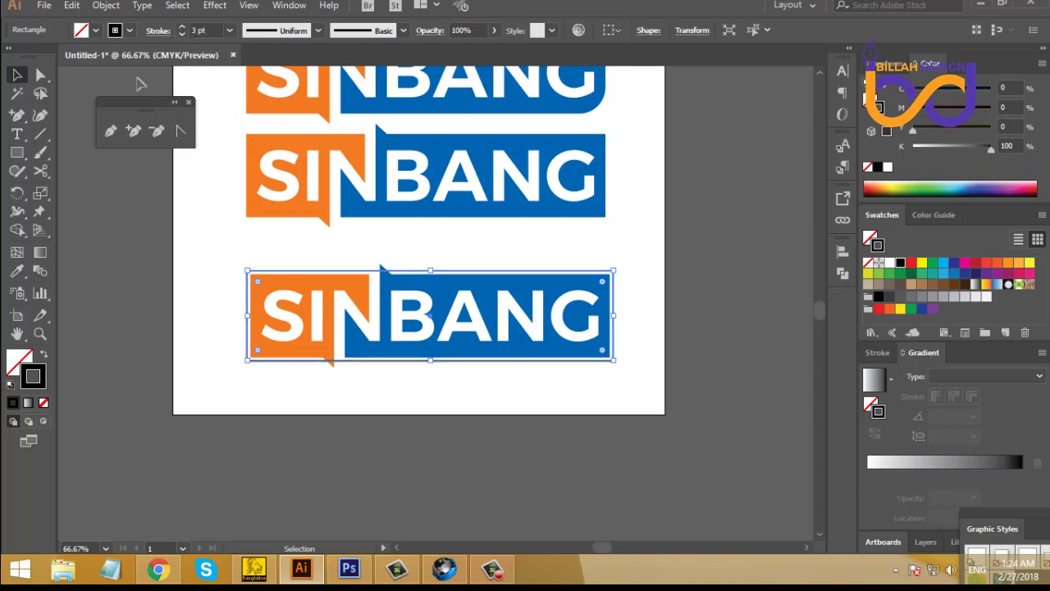
- Expand the logo's fill and stroke into plain shapes
{"action": "left_click", "coordinate": [115, 7]}
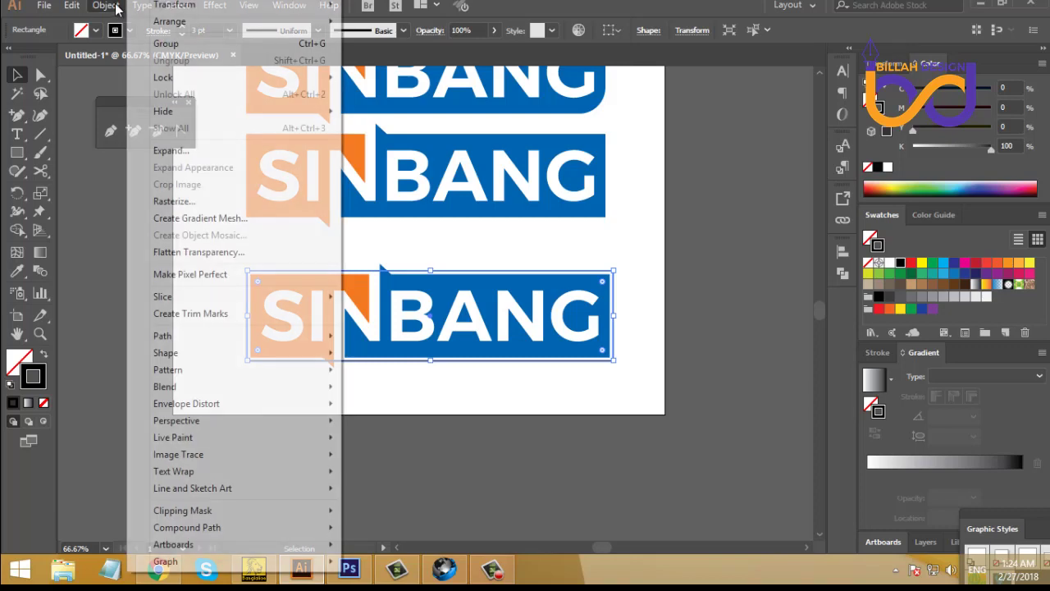
{"action": "left_click", "coordinate": [171, 151]}
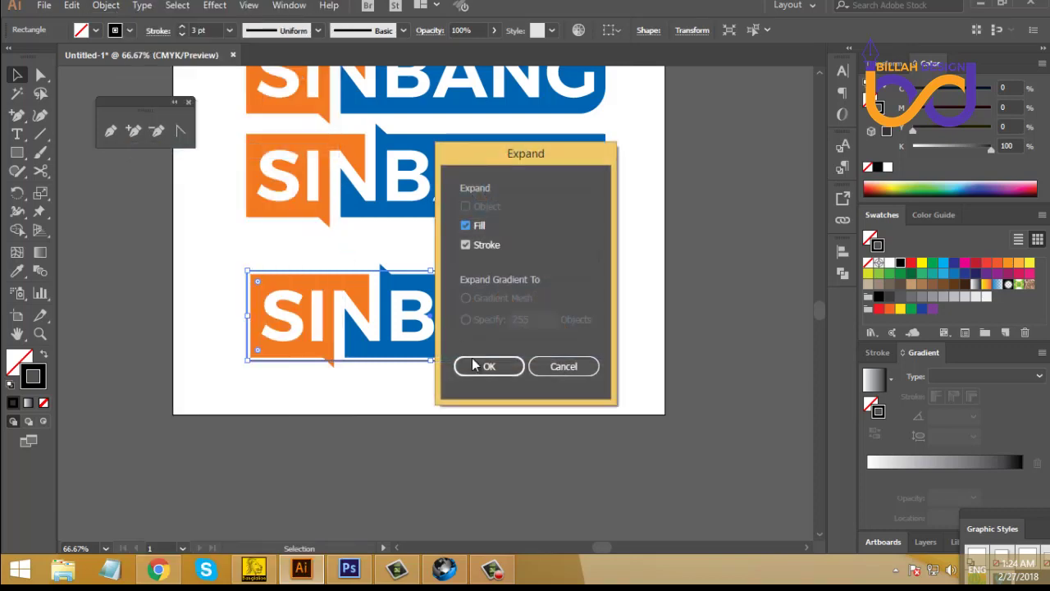
{"action": "left_click", "coordinate": [483, 367]}
{"action": "left_click", "coordinate": [554, 398]}
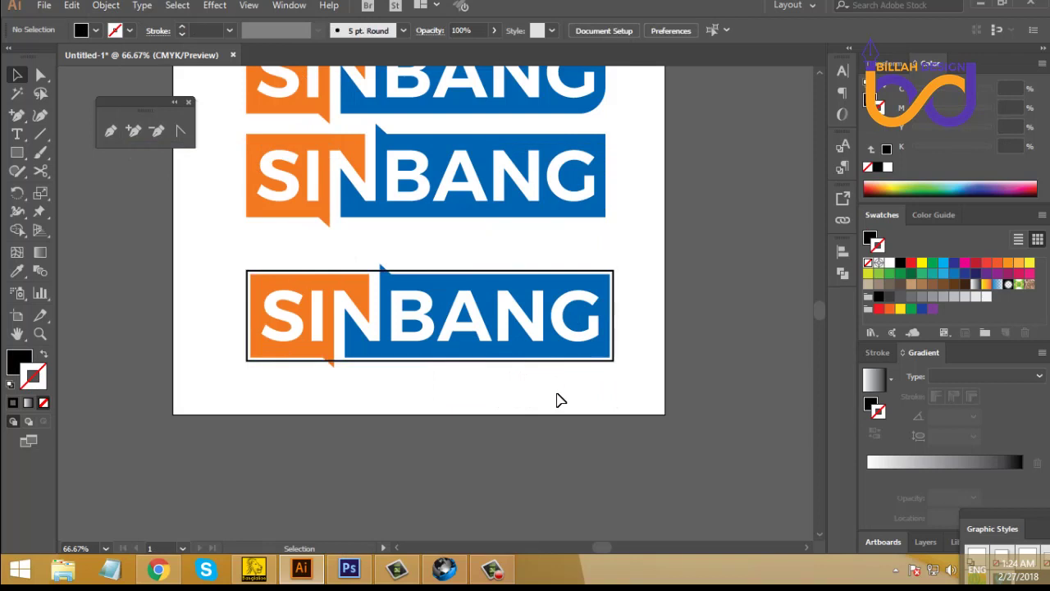
{"action": "key", "text": "ctrl+equal"}
{"action": "key", "text": "ctrl+equal"}
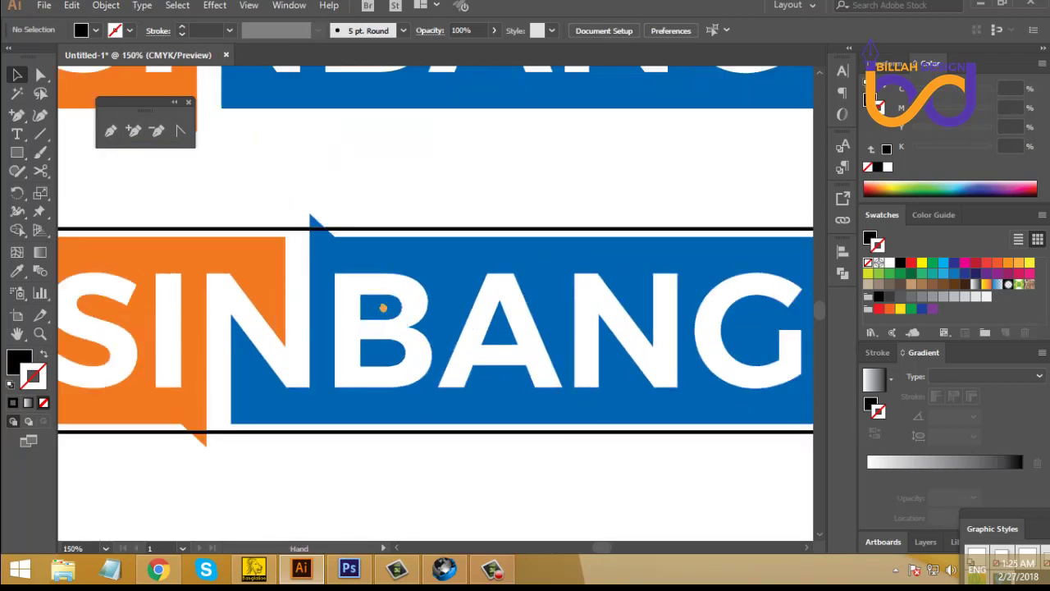
- Select the blue bar compound path with its NBANG letters
{"action": "left_click_drag", "start_coordinate": [351, 274], "coordinate": [437, 279]}
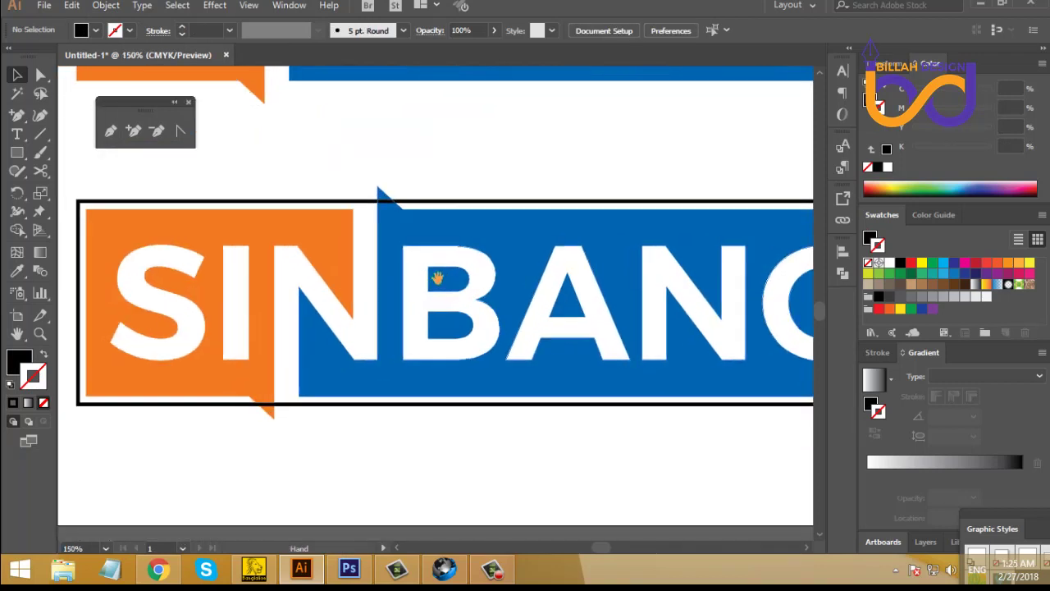
{"action": "left_click", "coordinate": [281, 417]}
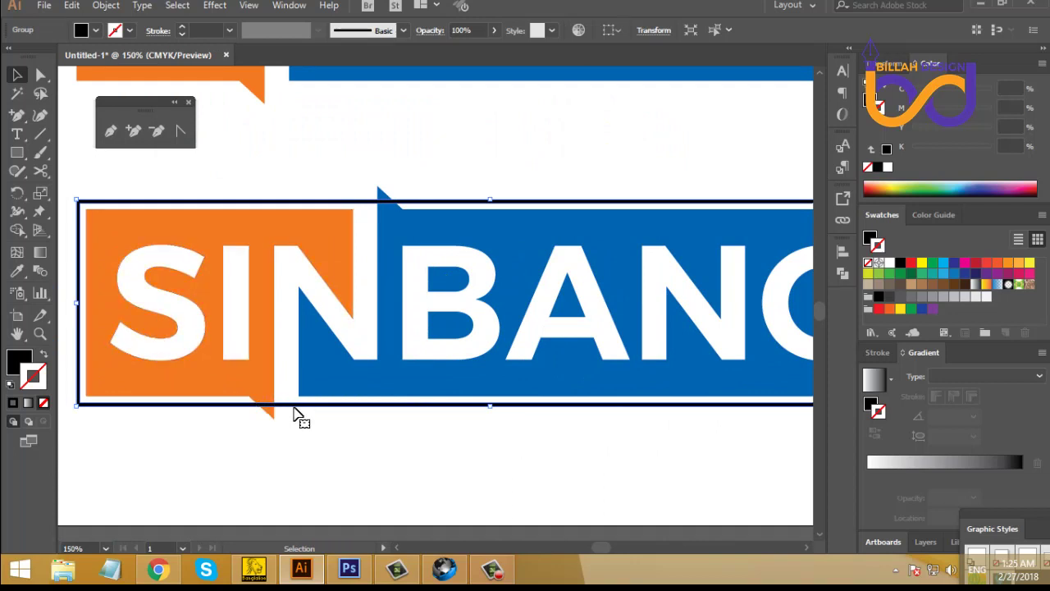
{"action": "left_click", "coordinate": [316, 443]}
{"action": "left_click_drag", "start_coordinate": [382, 438], "coordinate": [354, 437]}
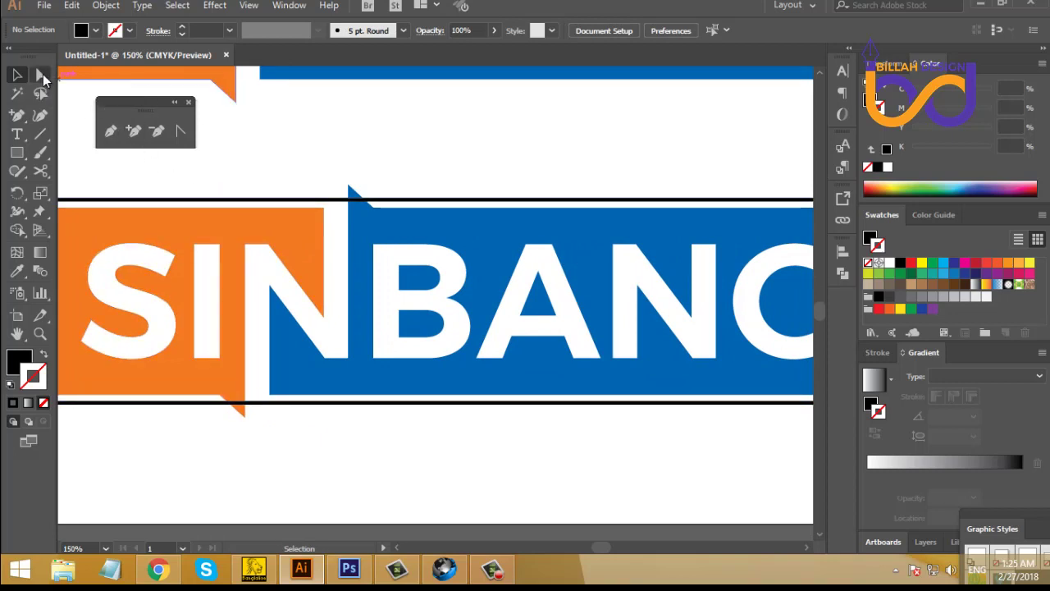
{"action": "left_click", "coordinate": [43, 74]}
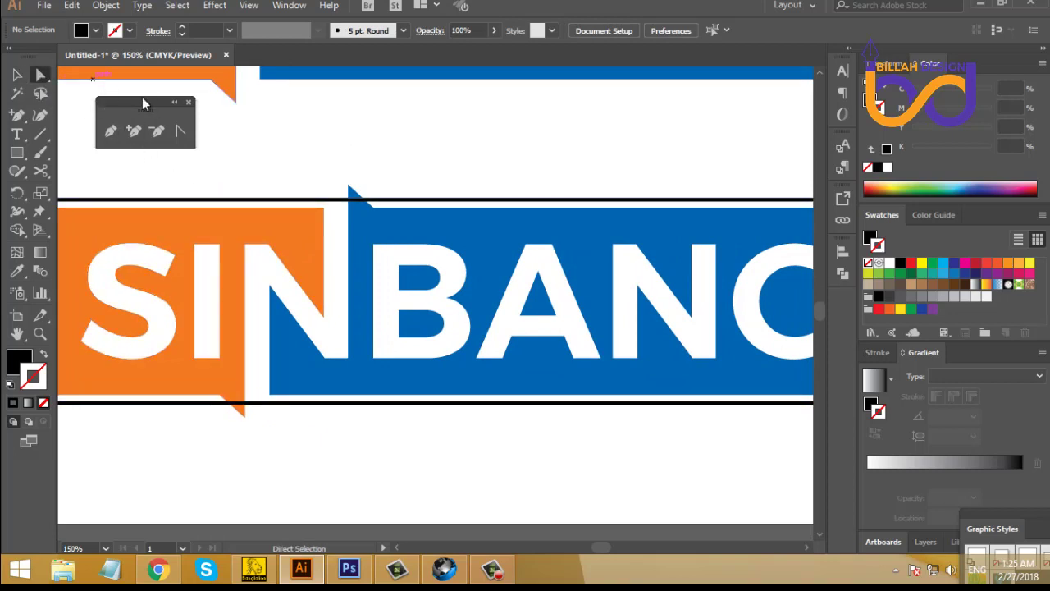
{"action": "left_click", "coordinate": [467, 238]}
{"action": "left_click_drag", "start_coordinate": [481, 167], "coordinate": [457, 205]}
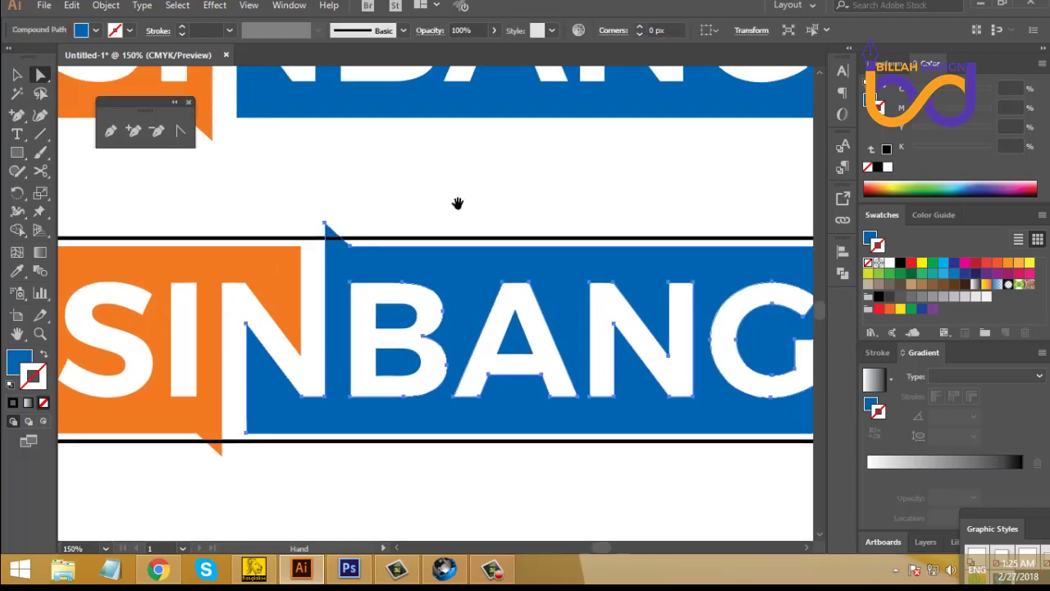
- Create a 4 px offset path around the letters and fill it orange
{"action": "left_click", "coordinate": [106, 6]}
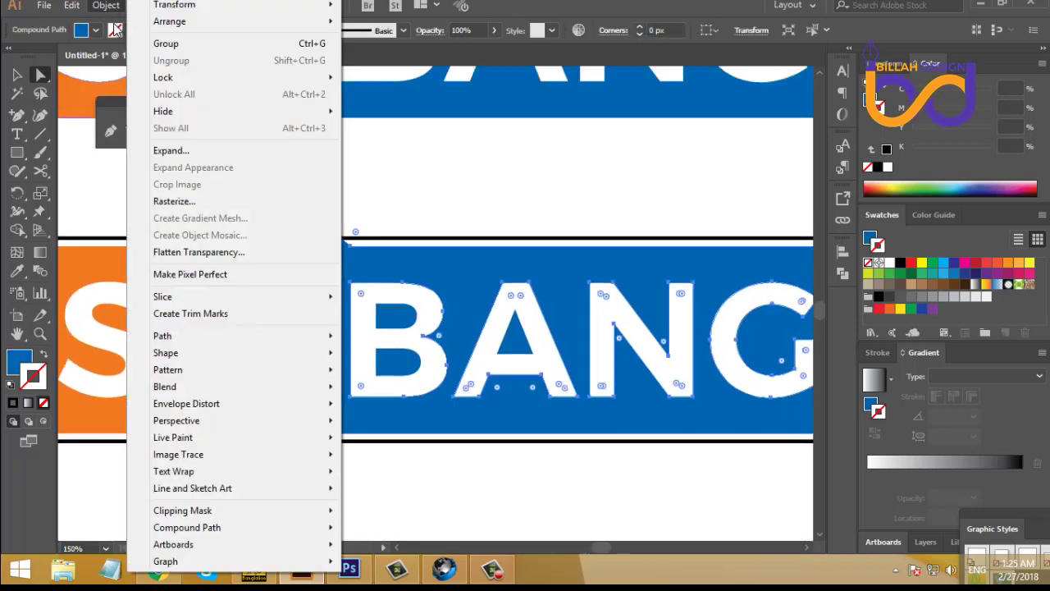
{"action": "mouse_move", "coordinate": [215, 335]}
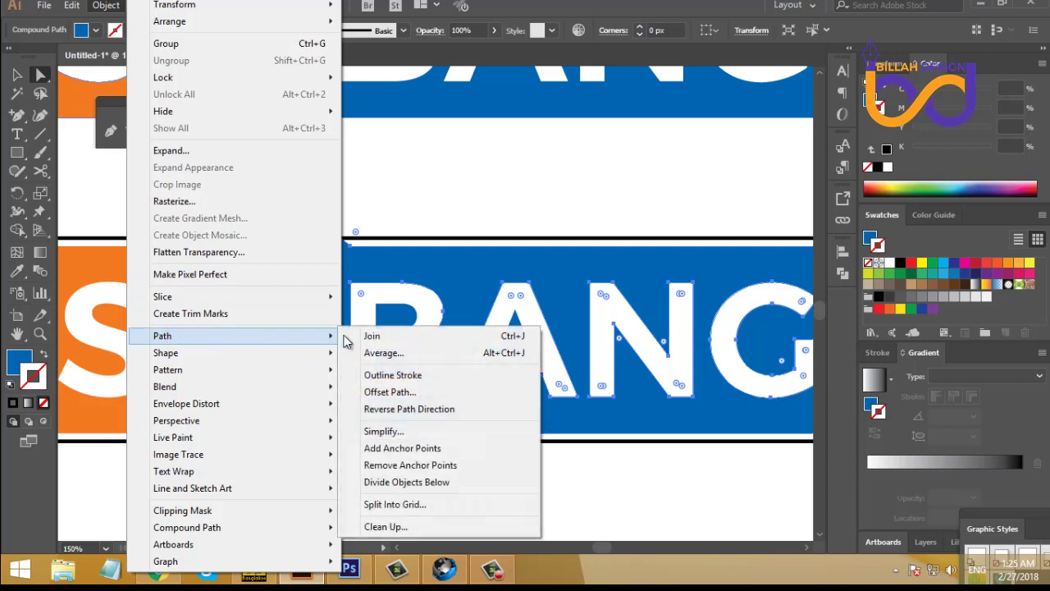
{"action": "left_click", "coordinate": [384, 390]}
{"action": "left_click", "coordinate": [659, 302]}
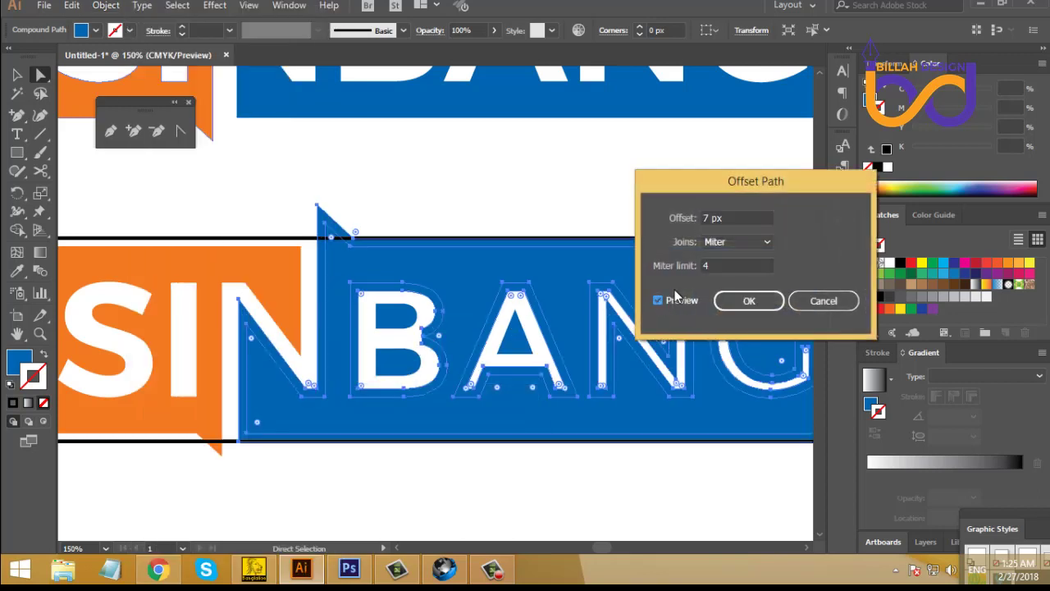
{"action": "key", "text": "Down"}
{"action": "key", "text": "Down"}
{"action": "key", "text": "Down"}
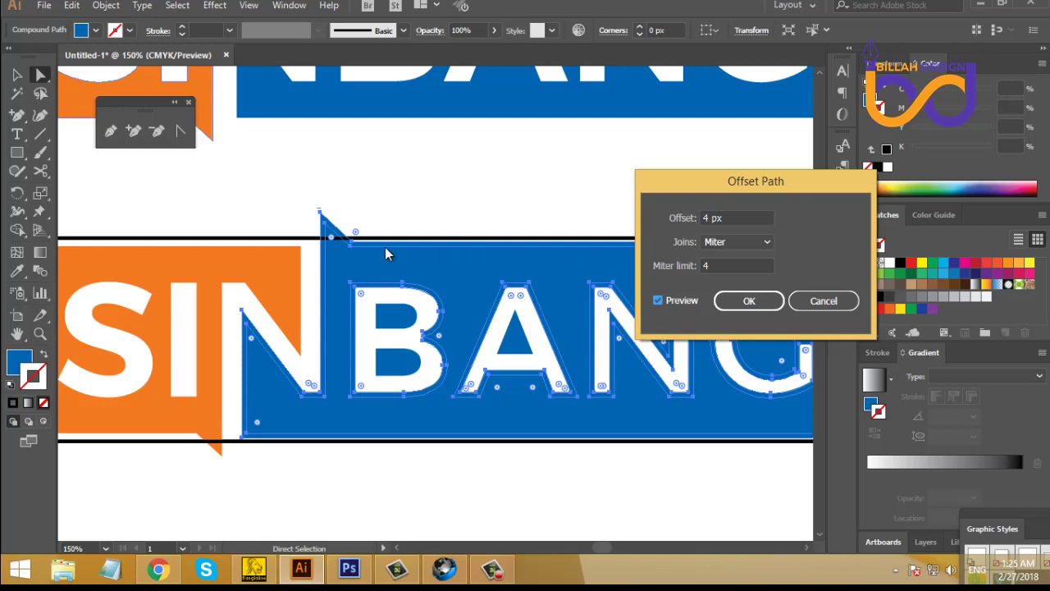
{"action": "left_click", "coordinate": [747, 300]}
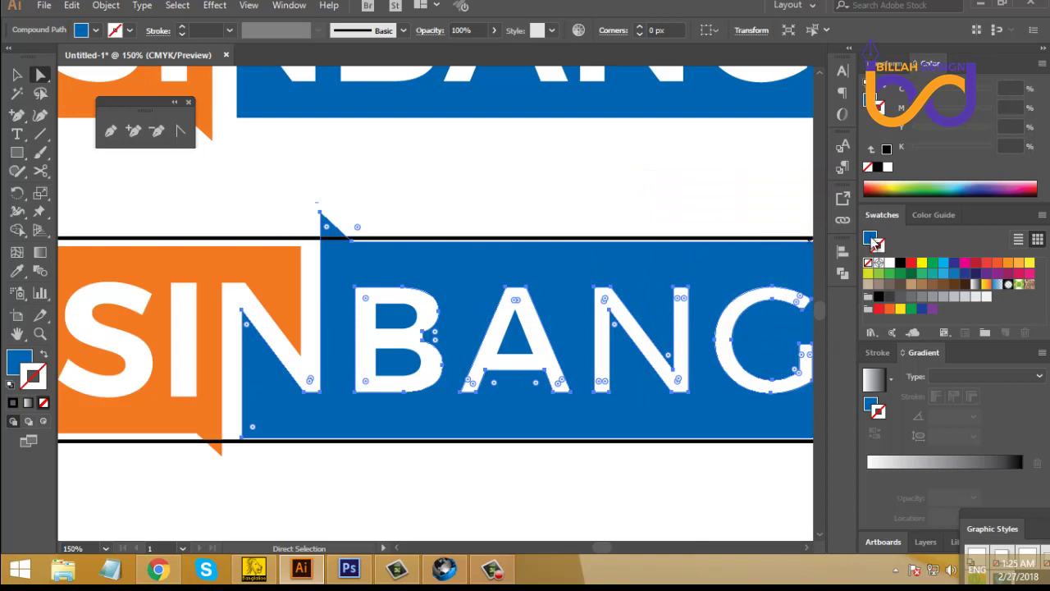
{"action": "left_click", "coordinate": [871, 239]}
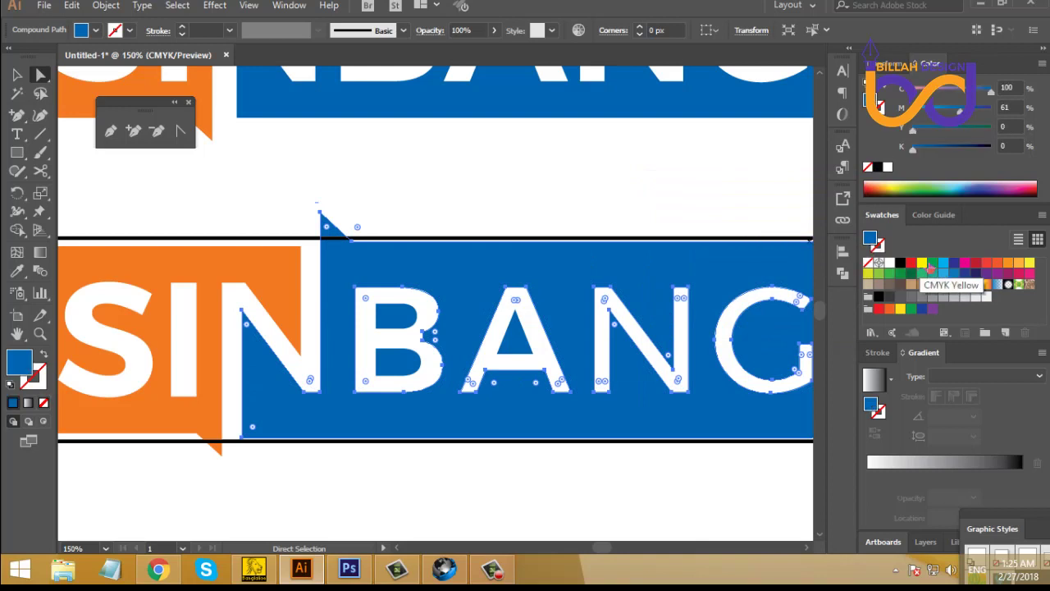
{"action": "left_click", "coordinate": [997, 264]}
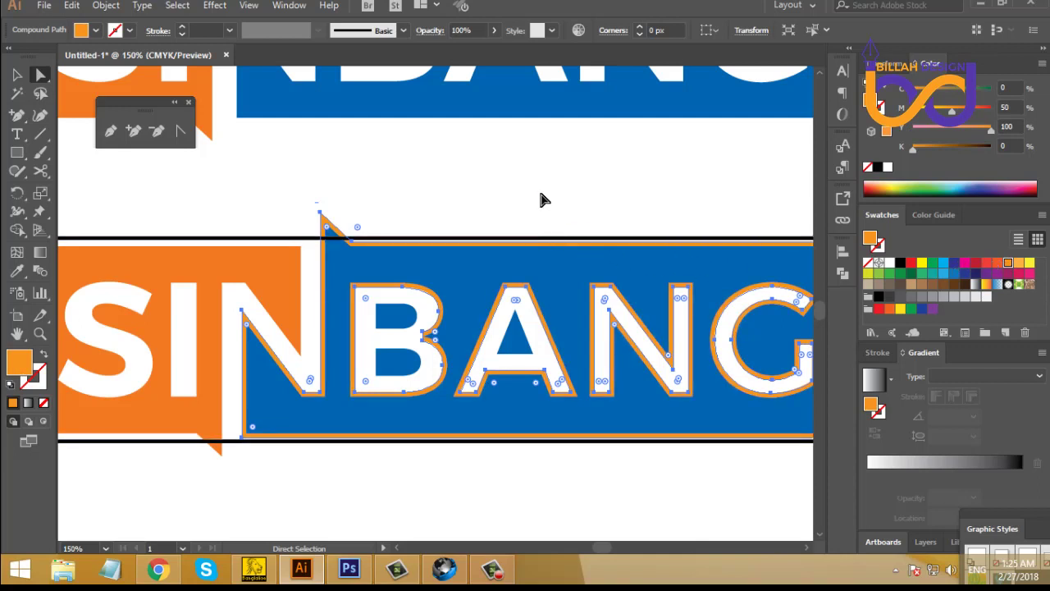
- Subtract the offset letters from the blue bar with Pathfinder Minus Back
{"action": "left_click_drag", "start_coordinate": [542, 199], "coordinate": [450, 195]}
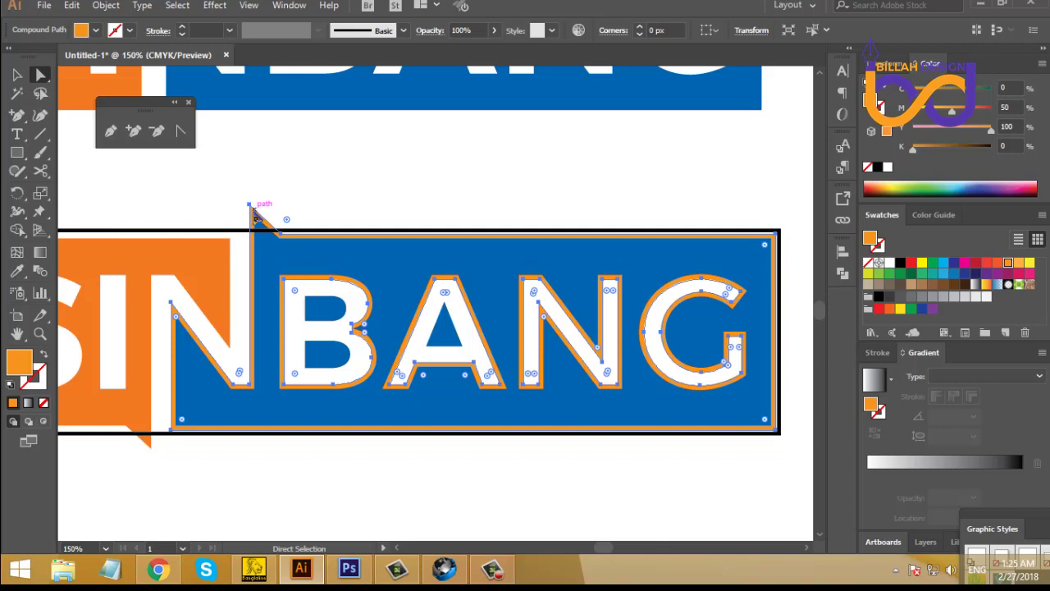
{"action": "key", "text": "ctrl"}
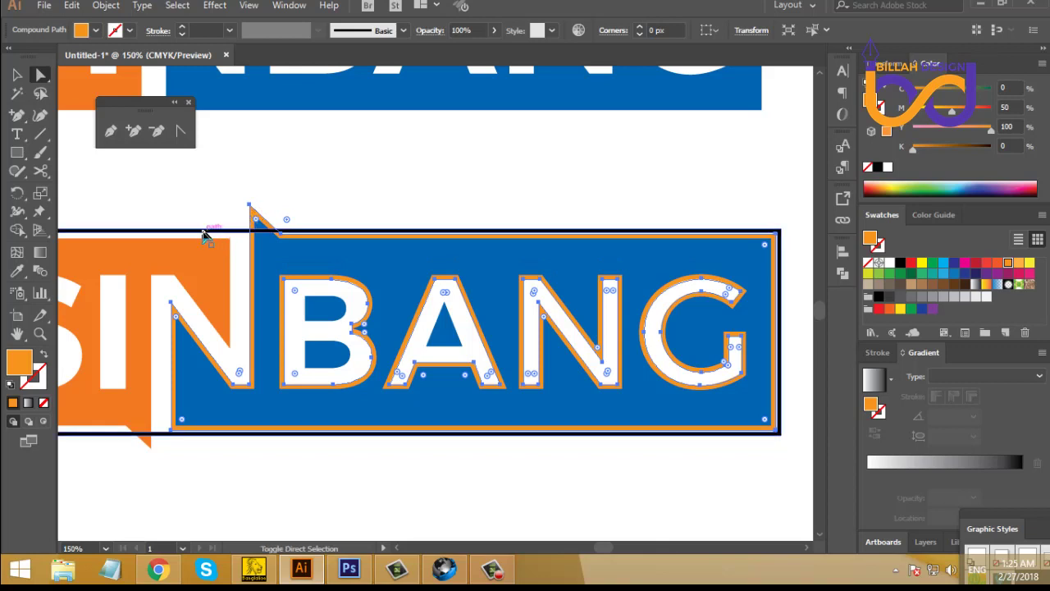
{"action": "left_click", "coordinate": [250, 206]}
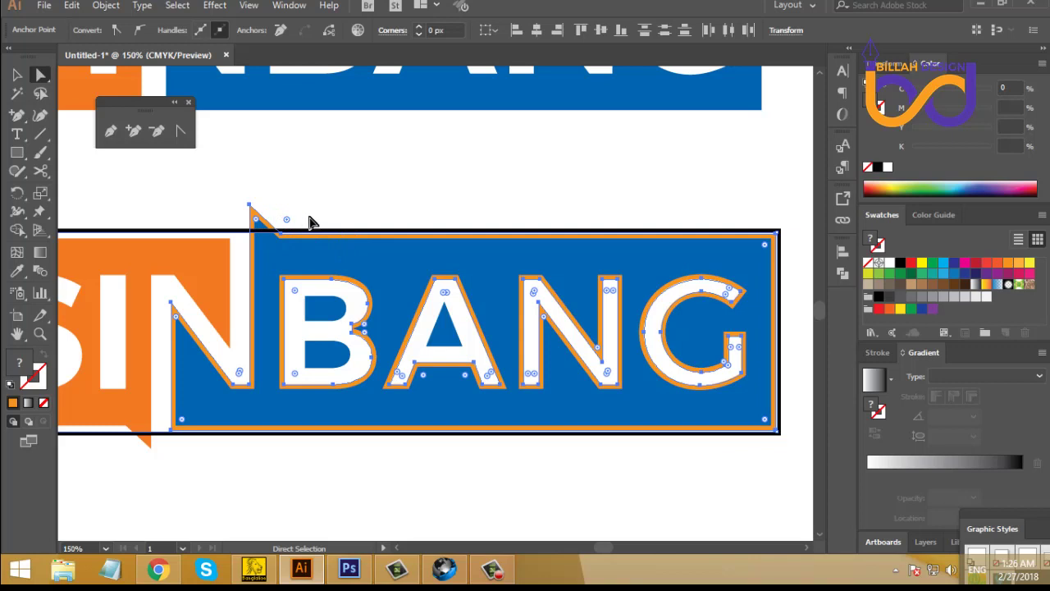
{"action": "left_click", "coordinate": [844, 279]}
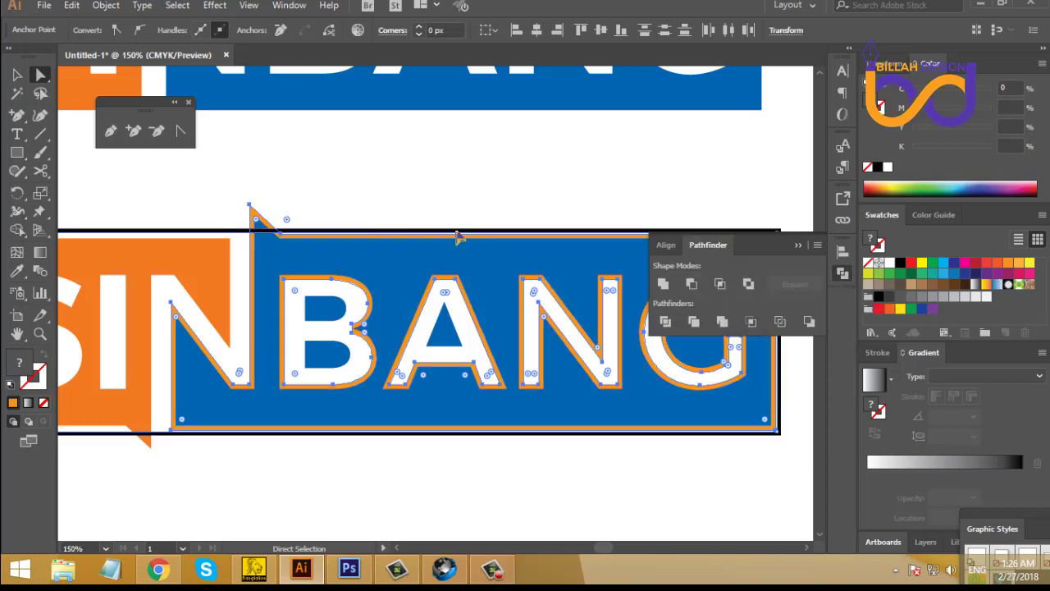
{"action": "left_click", "coordinate": [809, 323]}
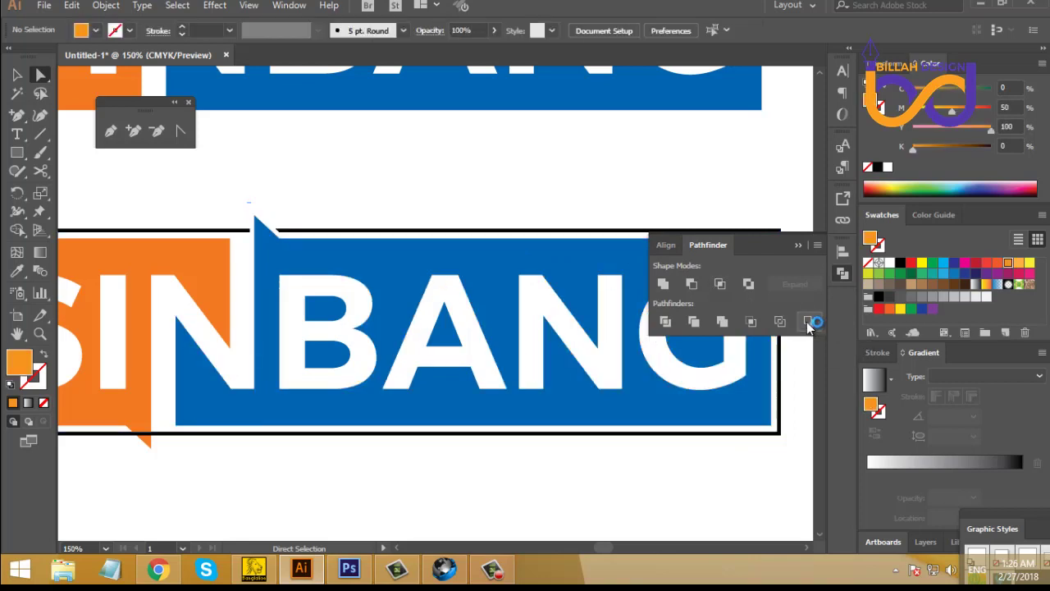
{"action": "left_click", "coordinate": [845, 274]}
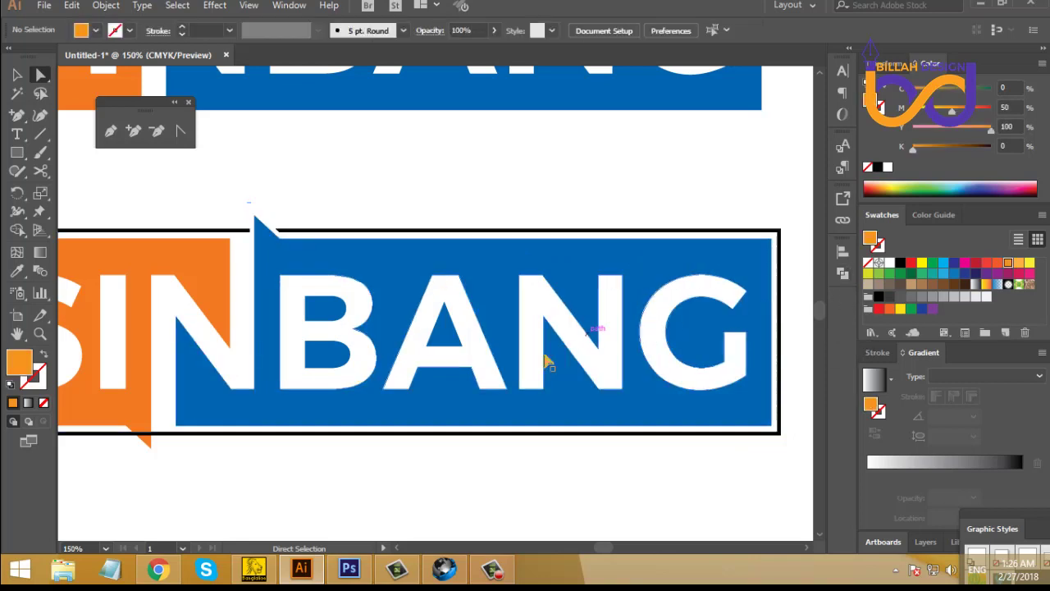
- Apply a 4 px offset path to the orange bar with the SIN letters
{"action": "left_click_drag", "start_coordinate": [345, 468], "coordinate": [458, 402]}
{"action": "left_click", "coordinate": [258, 348]}
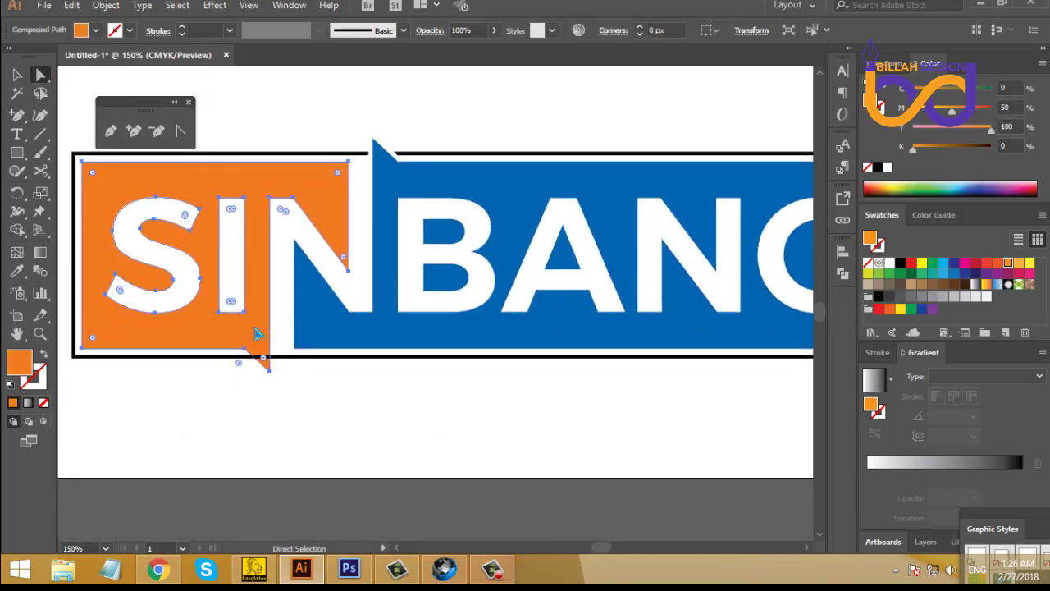
{"action": "left_click", "coordinate": [106, 5]}
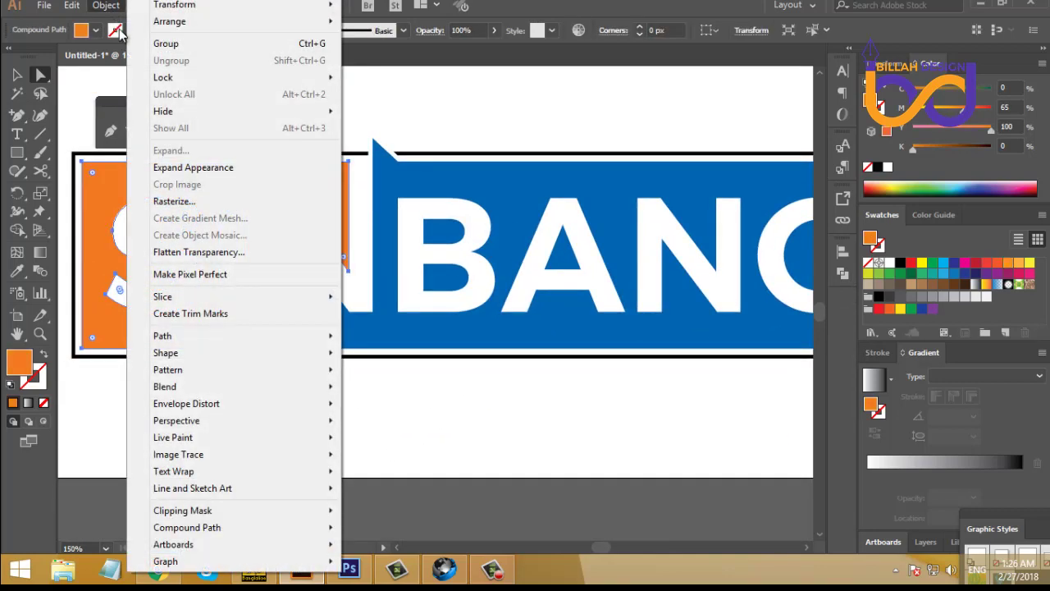
{"action": "mouse_move", "coordinate": [186, 343]}
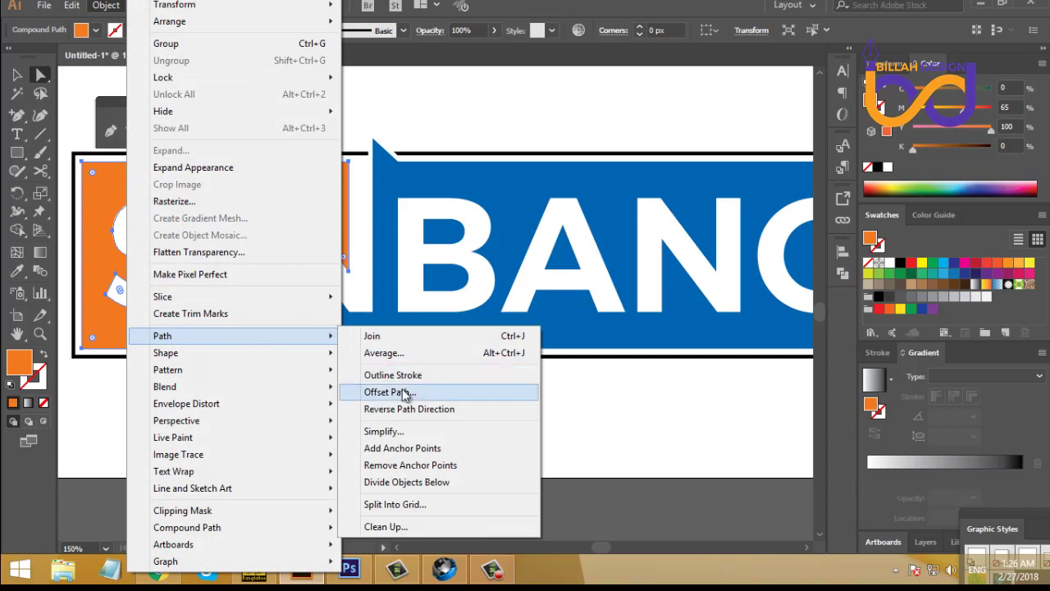
{"action": "left_click", "coordinate": [389, 391]}
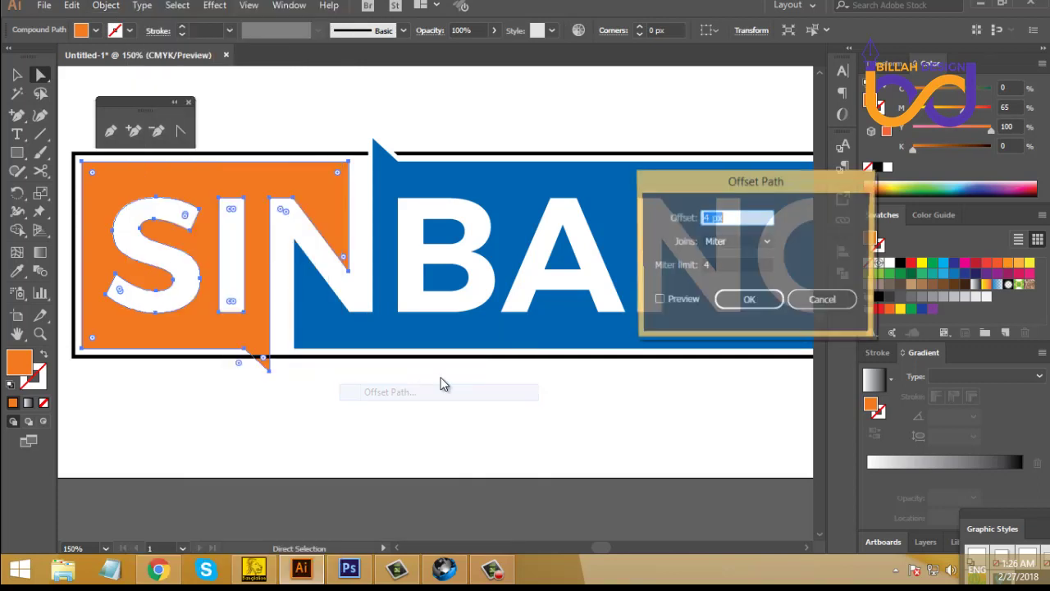
{"action": "left_click", "coordinate": [749, 302]}
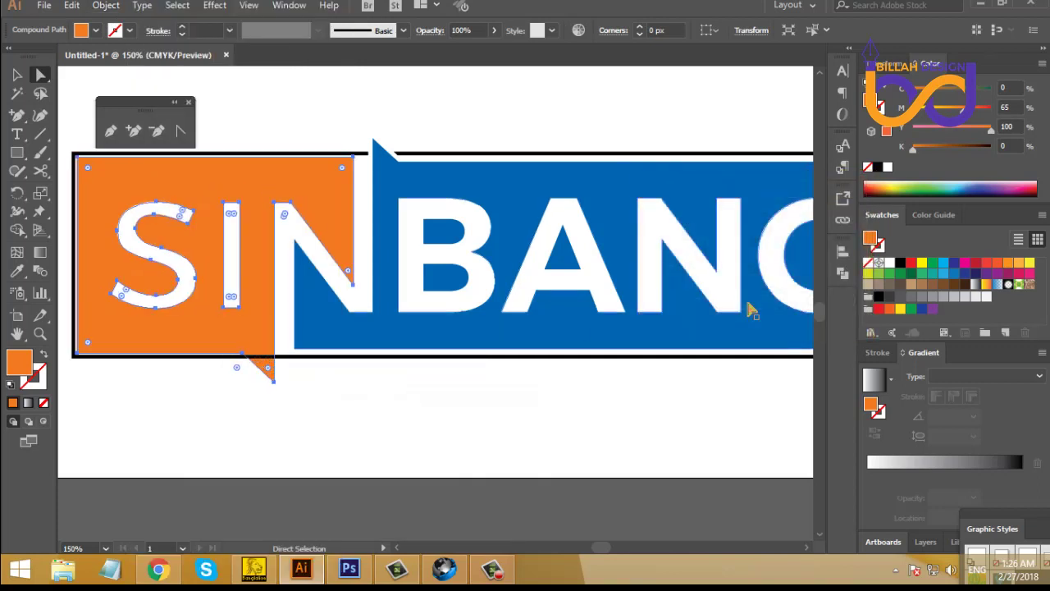
- Cut the SIN letters out of the orange shape with Pathfinder Minus Back
{"action": "left_click", "coordinate": [420, 364], "text": "shift"}
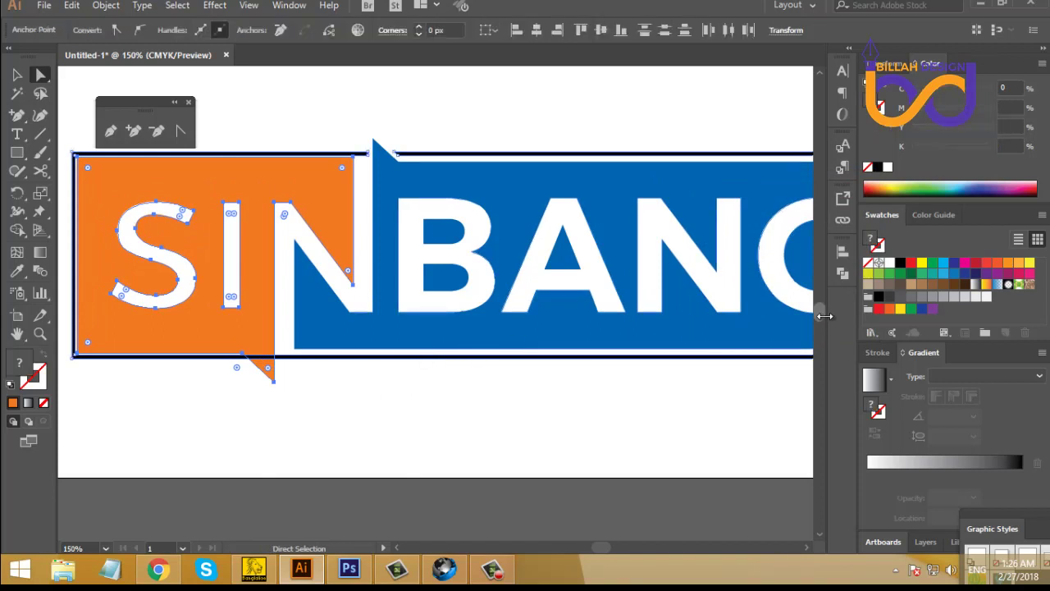
{"action": "left_click", "coordinate": [847, 277]}
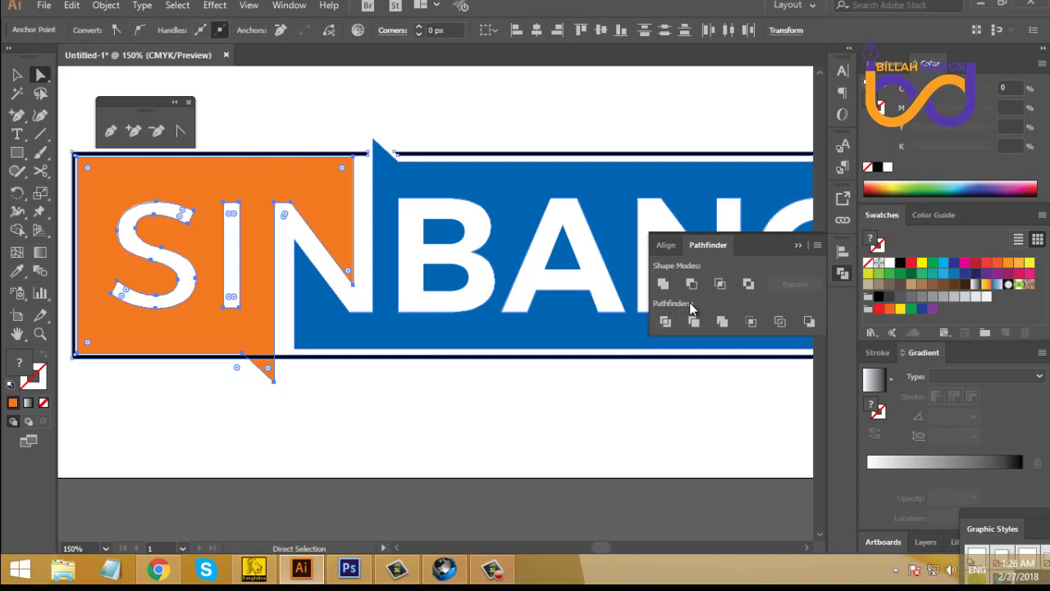
{"action": "left_click", "coordinate": [810, 324]}
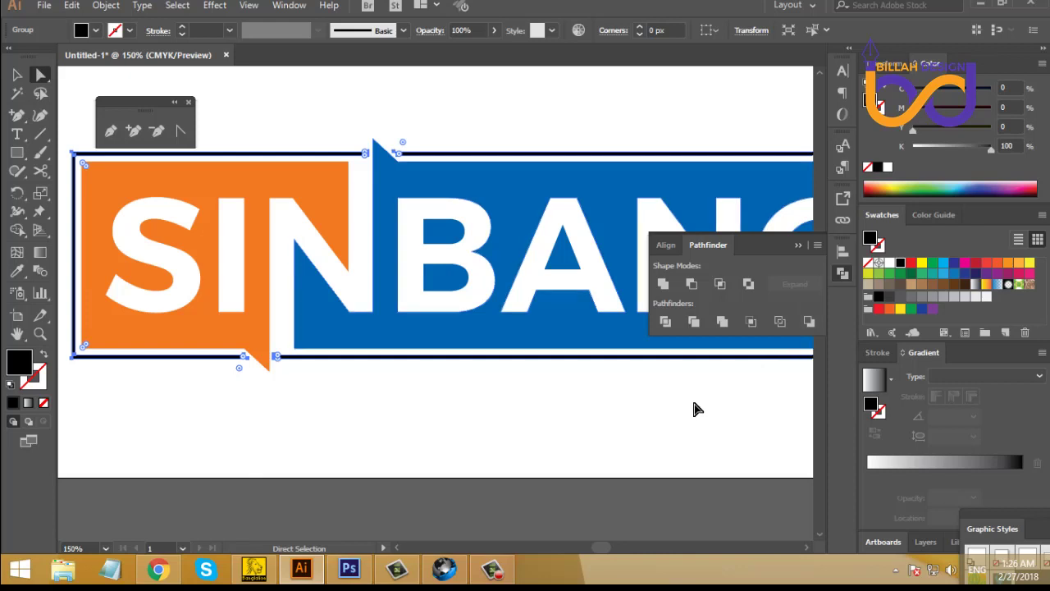
{"action": "left_click", "coordinate": [843, 274]}
{"action": "left_click", "coordinate": [624, 413]}
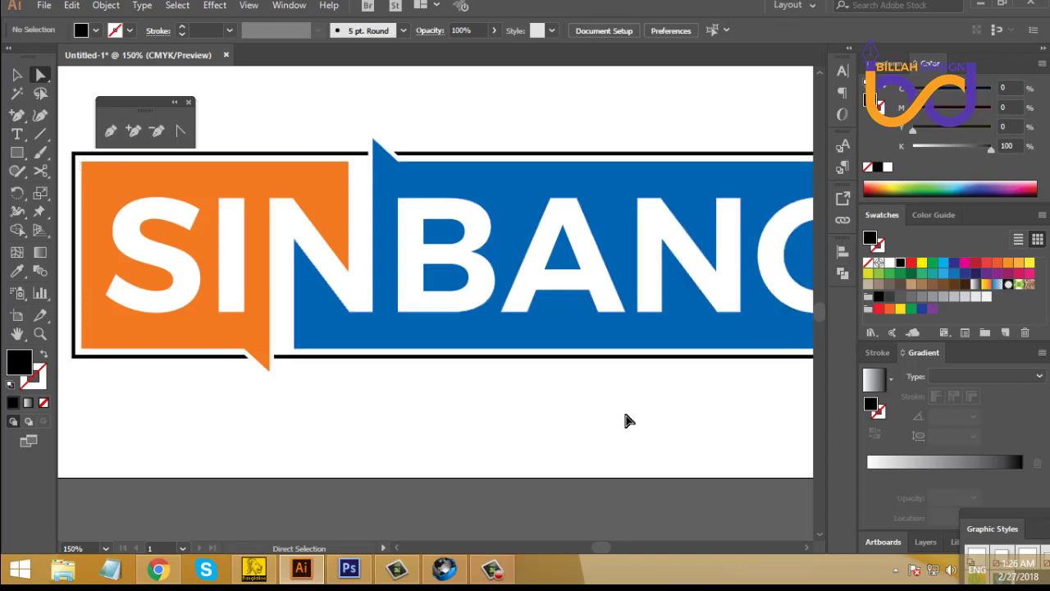
{"action": "key", "text": "ctrl+minus"}
{"action": "key", "text": "ctrl+minus"}
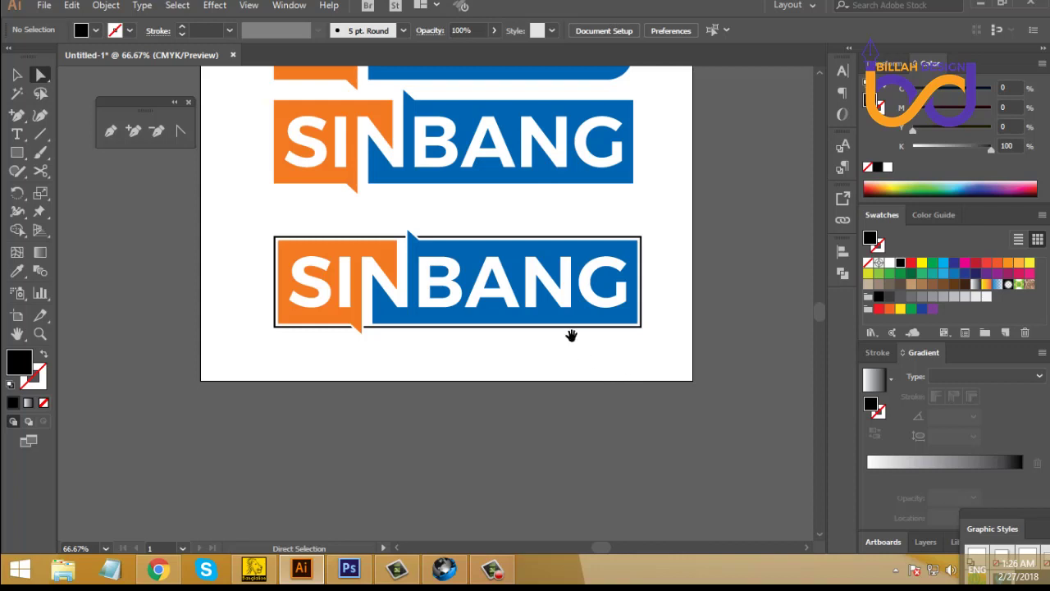
- Colour the right frame line around the blue bar with the logo's orange
{"action": "left_click_drag", "start_coordinate": [567, 336], "coordinate": [569, 345]}
{"action": "left_click", "coordinate": [596, 343]}
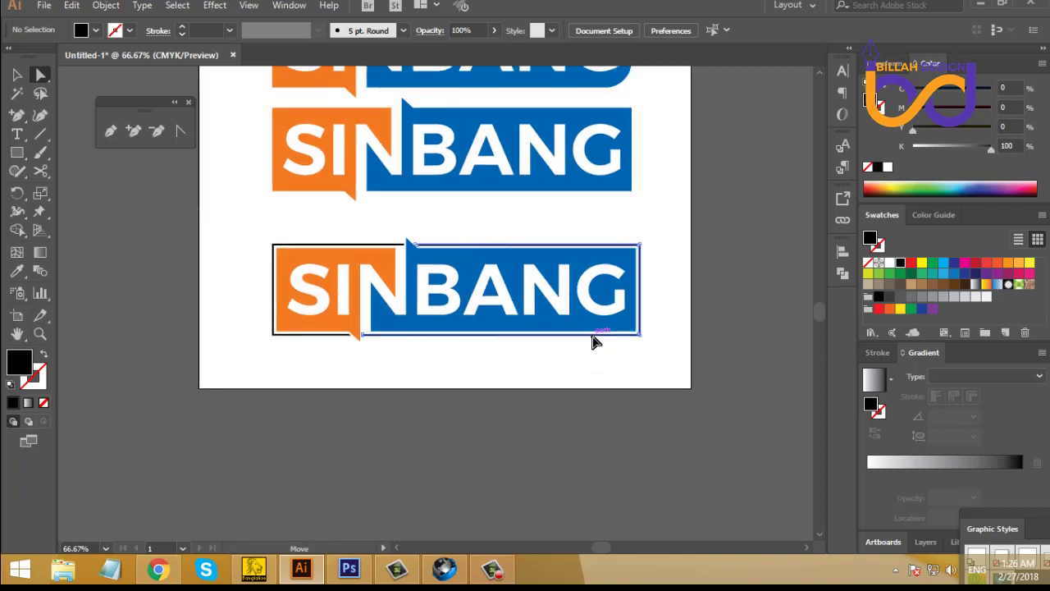
{"action": "left_click_drag", "start_coordinate": [18, 272], "coordinate": [61, 284]}
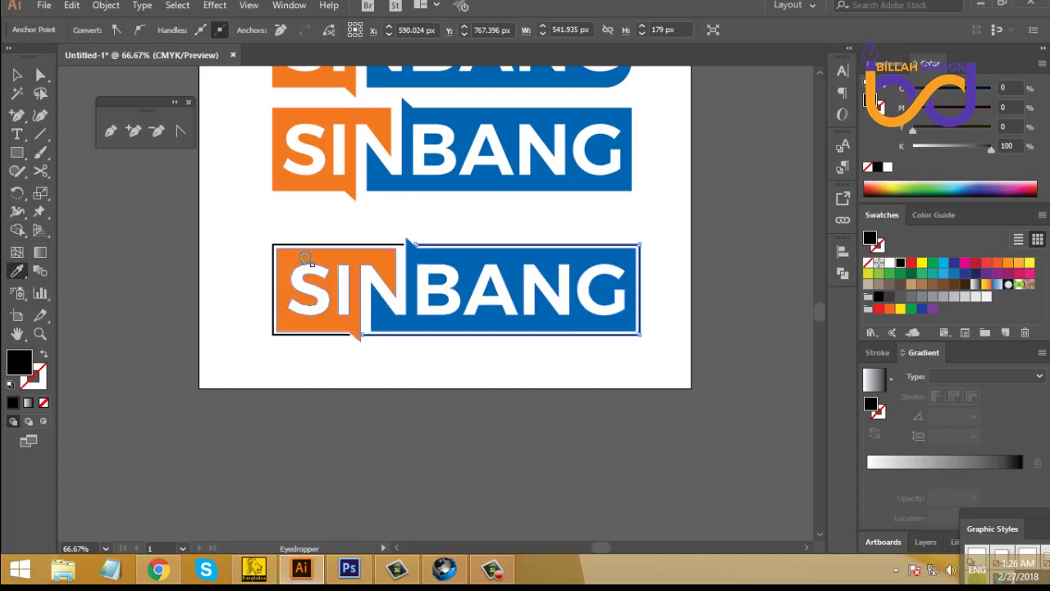
{"action": "left_click", "coordinate": [297, 261]}
{"action": "key", "text": "a"}
{"action": "left_click", "coordinate": [160, 255]}
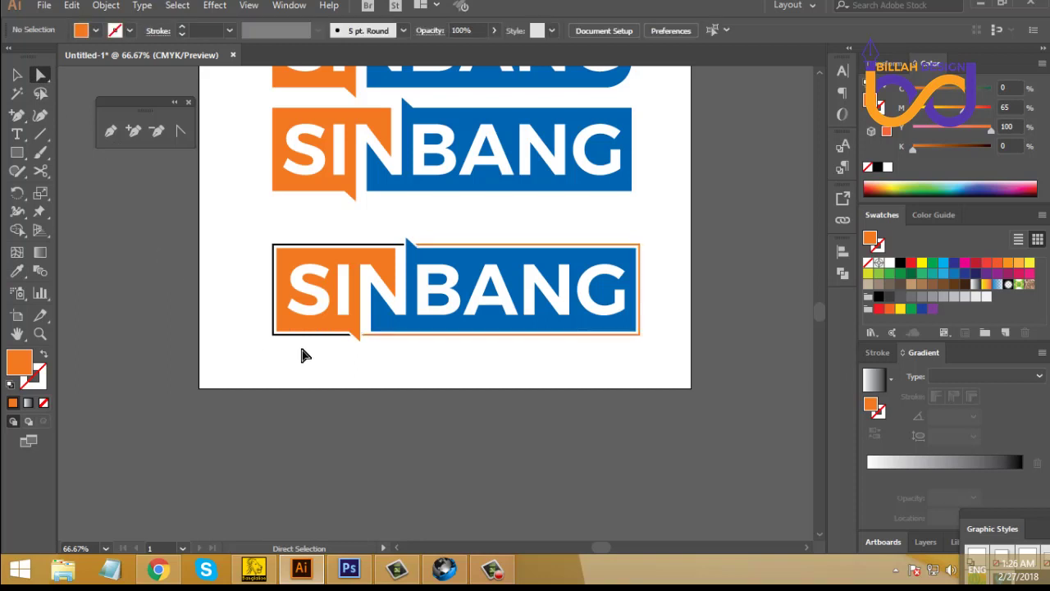
- Colour the left frame line around the orange bubble with the logo's blue, then zoom out
{"action": "left_click", "coordinate": [302, 337]}
{"action": "left_click", "coordinate": [16, 272]}
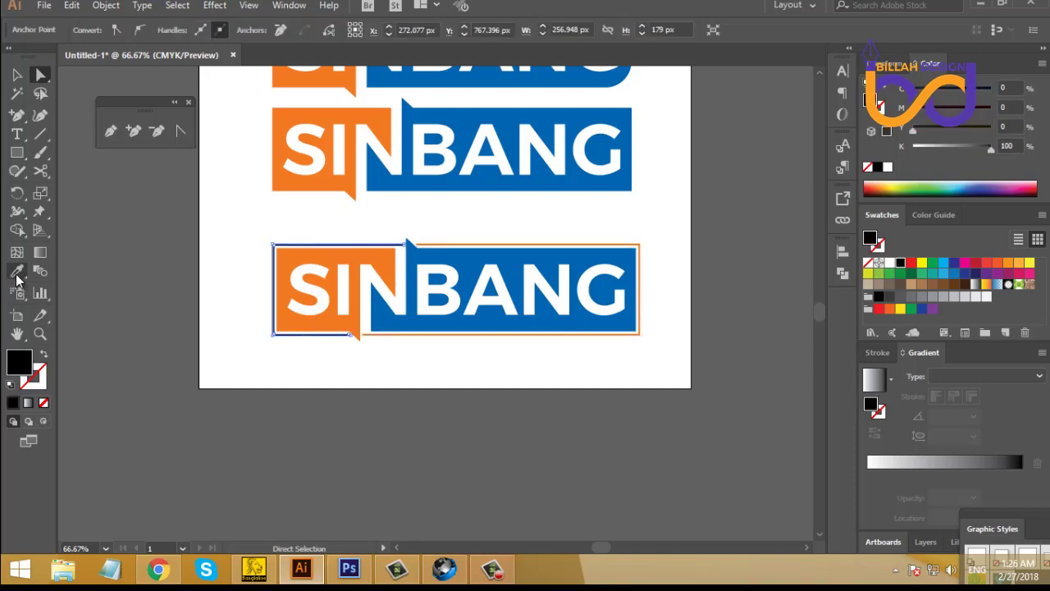
{"action": "left_click", "coordinate": [476, 260]}
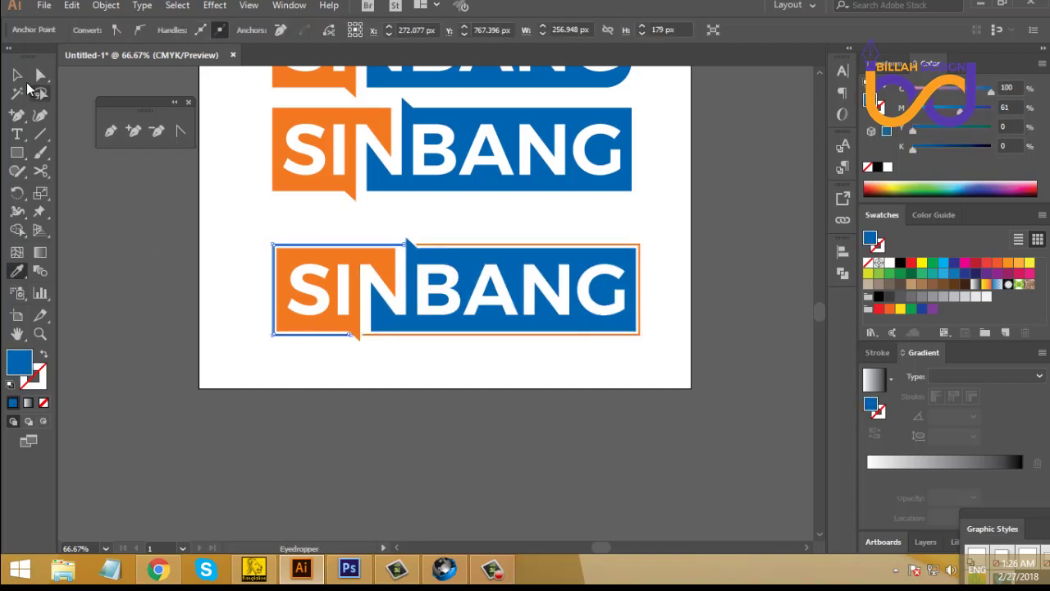
{"action": "key", "text": "v"}
{"action": "left_click_drag", "start_coordinate": [206, 231], "coordinate": [658, 387]}
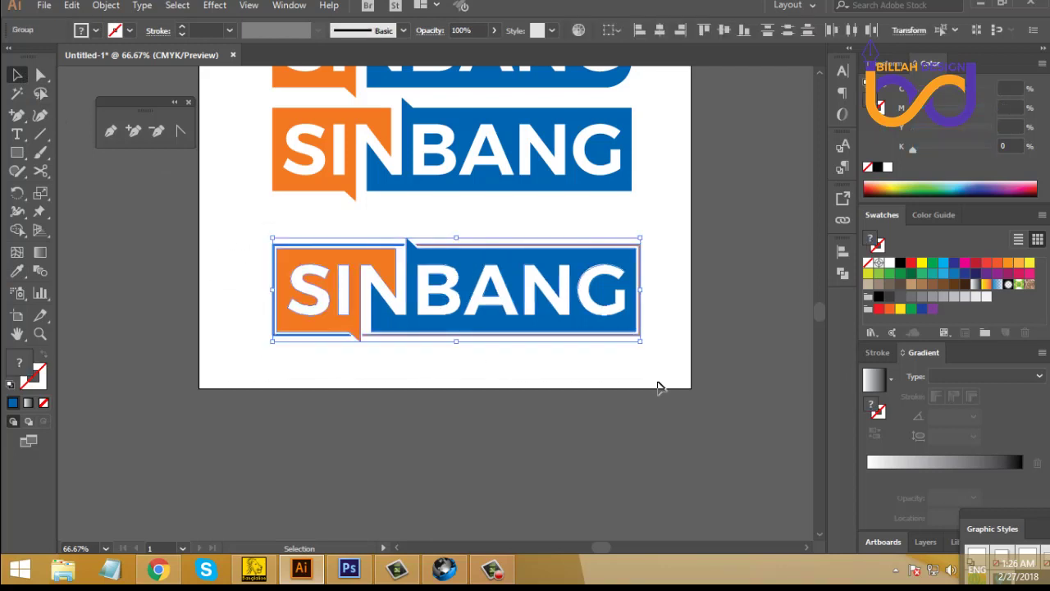
{"action": "key", "text": "a"}
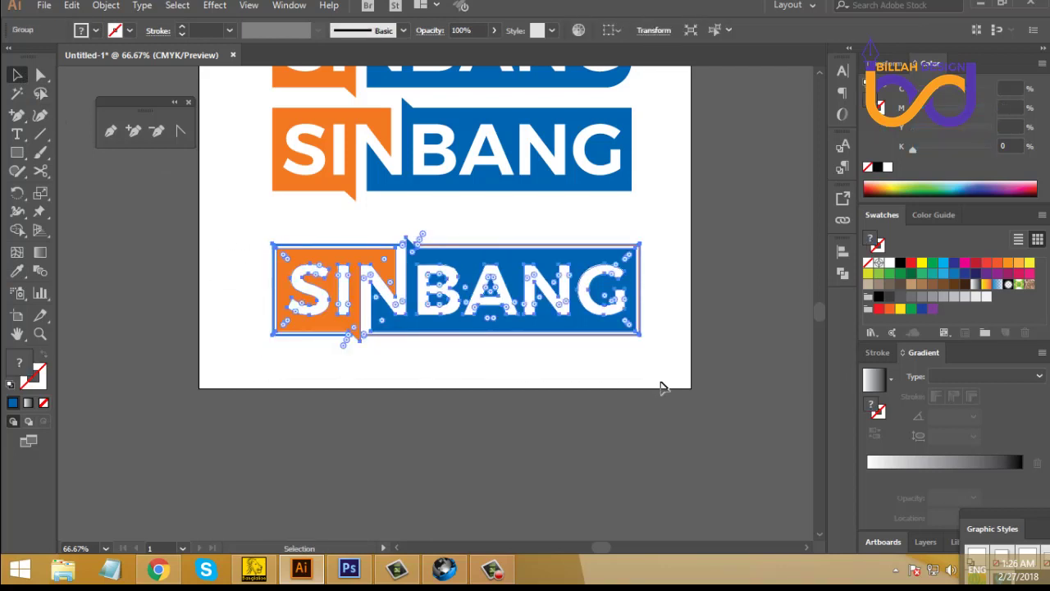
{"action": "left_click", "coordinate": [663, 384]}
{"action": "key", "text": "ctrl+minus"}
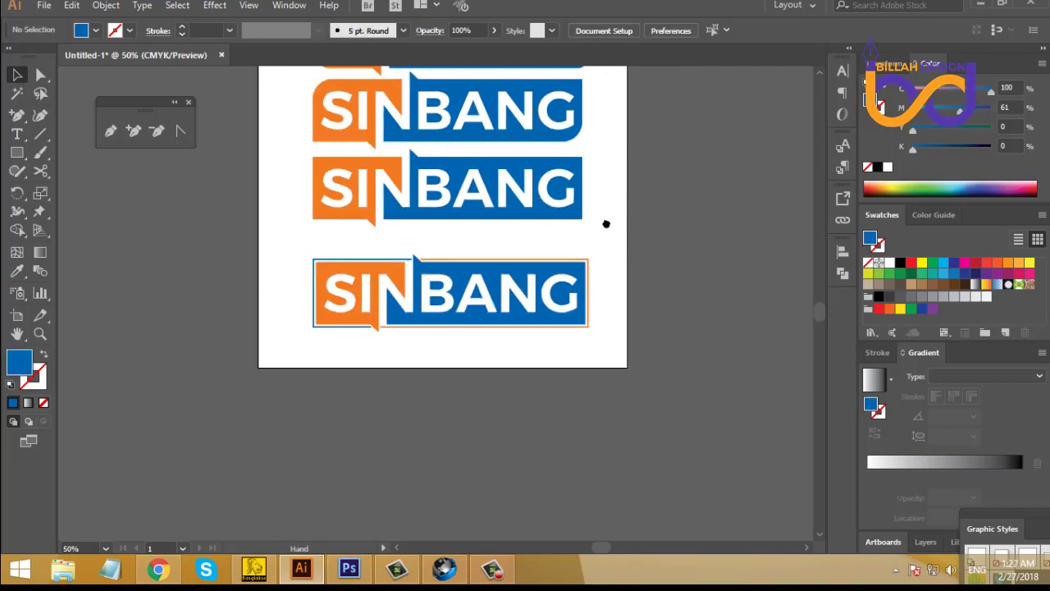
- Move the third, second and top logos down so all four are evenly spaced
{"action": "key", "text": "ctrl+z"}
{"action": "left_click_drag", "start_coordinate": [612, 258], "coordinate": [614, 300]}
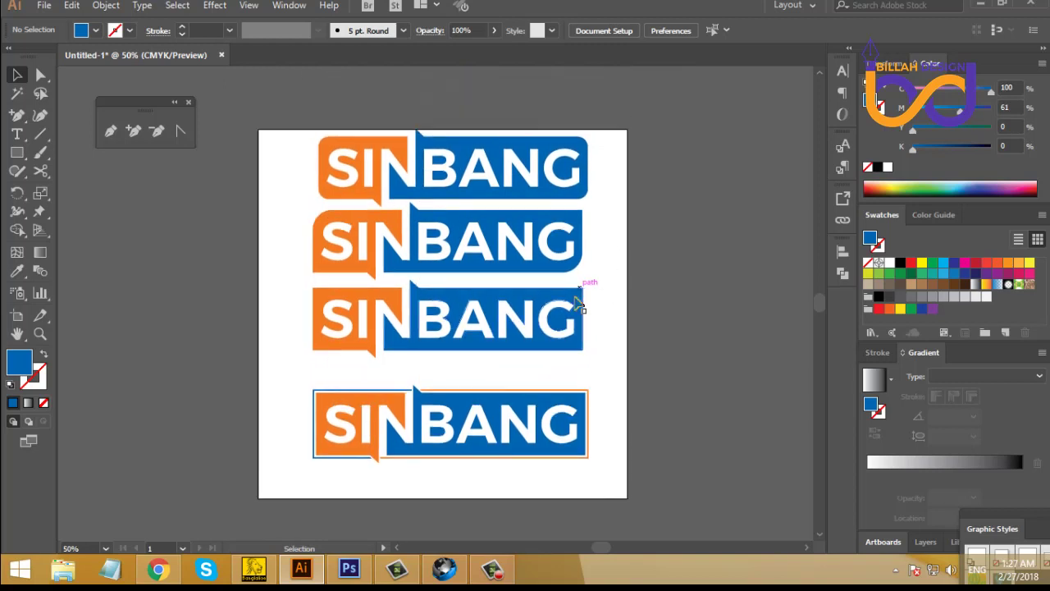
{"action": "left_click_drag", "start_coordinate": [539, 305], "coordinate": [619, 328]}
{"action": "left_click", "coordinate": [622, 330]}
{"action": "mouse_move", "coordinate": [568, 261]}
{"action": "left_mouse_down"}
{"action": "mouse_move", "coordinate": [574, 271]}
{"action": "mouse_move", "coordinate": [598, 265]}
{"action": "mouse_move", "coordinate": [583, 256]}
{"action": "left_mouse_up"}
{"action": "left_click", "coordinate": [638, 305]}
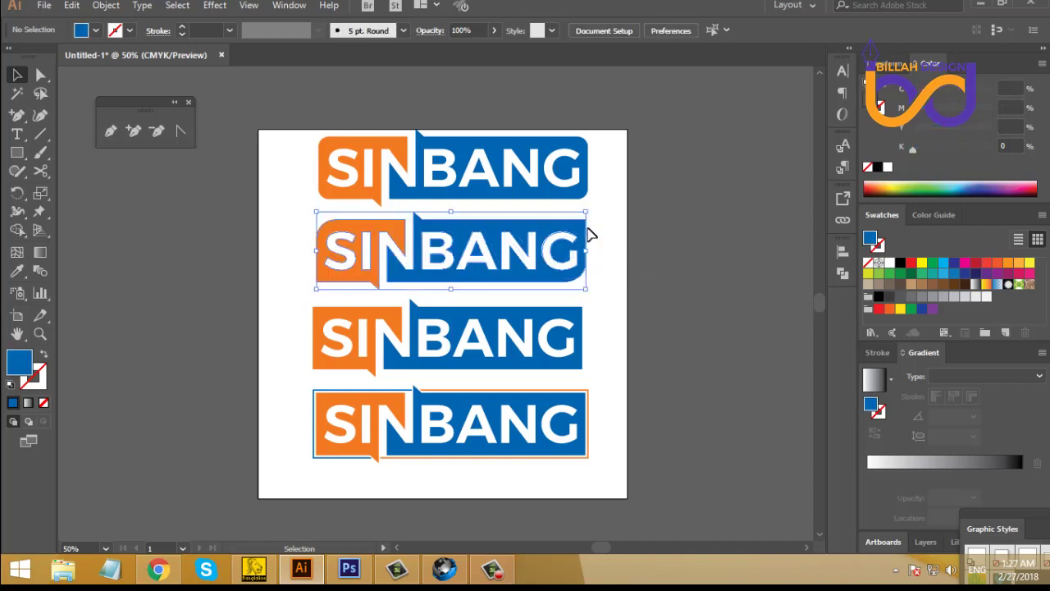
{"action": "left_click_drag", "start_coordinate": [570, 202], "coordinate": [620, 245]}
{"action": "left_click", "coordinate": [650, 309]}
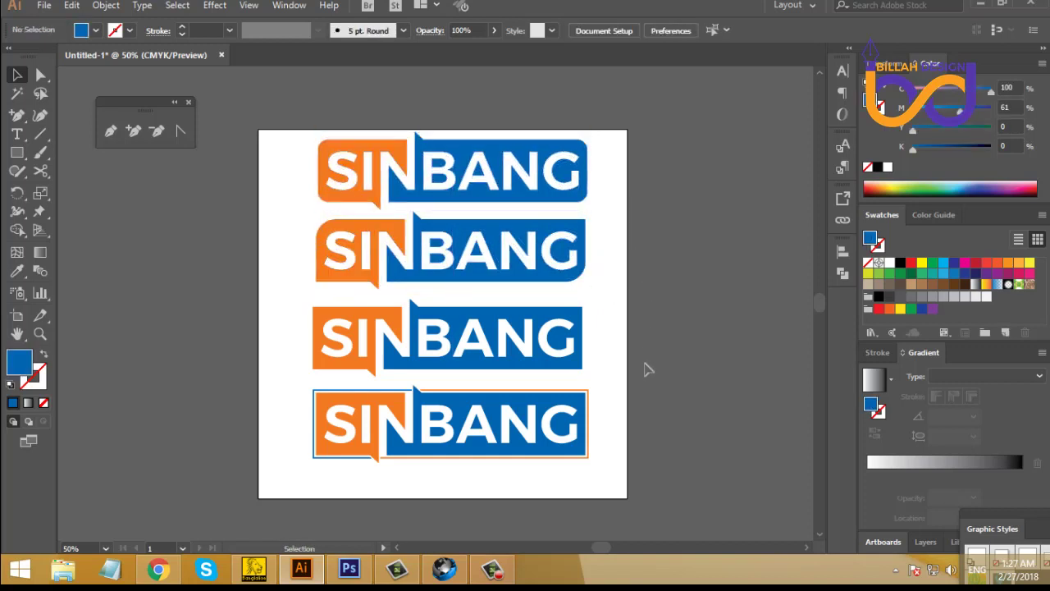
- Select the framed bottom SINBANG logo and copy it
{"action": "scroll", "coordinate": [637, 361], "scroll_direction": "down", "scroll_amount": 1}
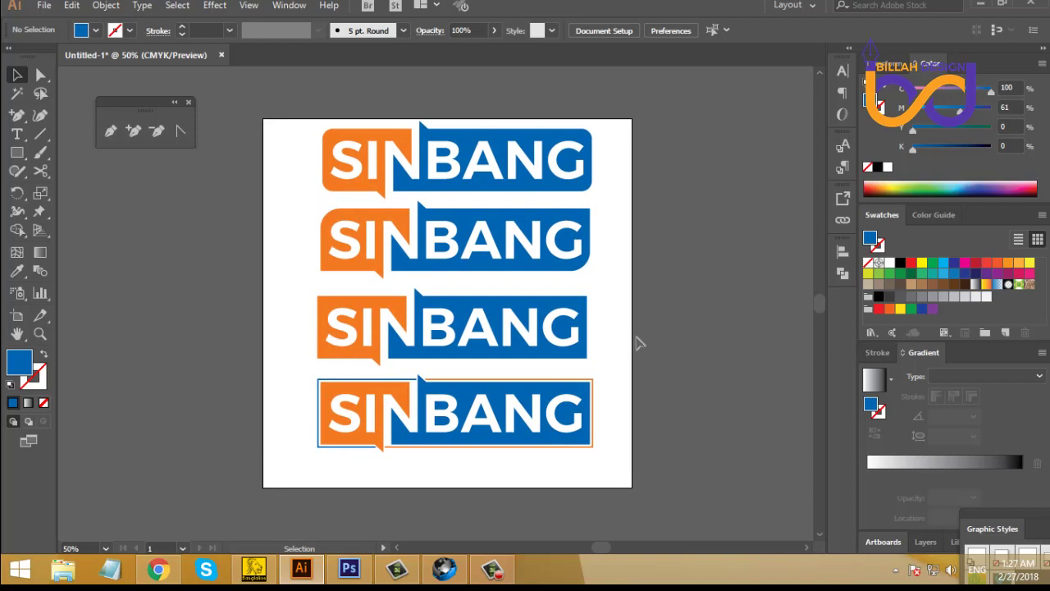
{"action": "scroll", "coordinate": [619, 356], "scroll_direction": "down", "scroll_amount": 1}
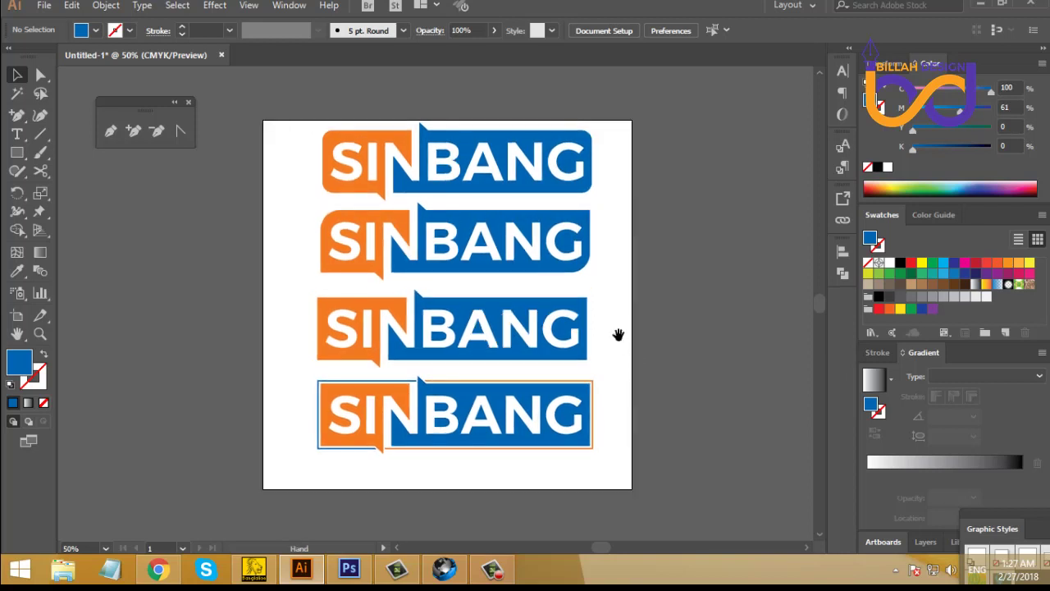
{"action": "scroll", "coordinate": [617, 333], "scroll_direction": "up", "scroll_amount": 1}
{"action": "scroll", "coordinate": [628, 364], "scroll_direction": "down", "scroll_amount": 1}
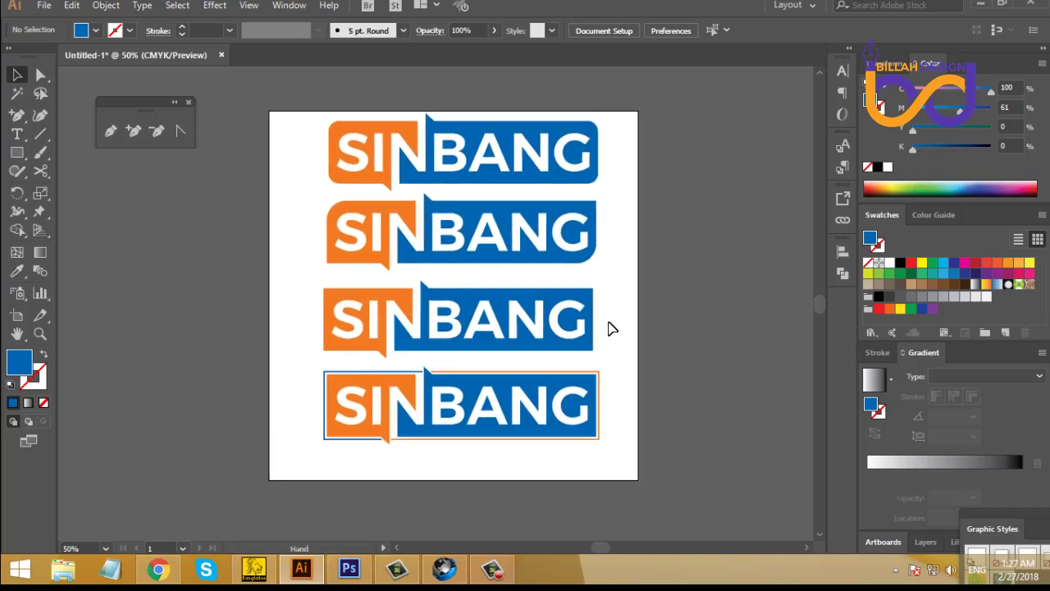
{"action": "scroll", "coordinate": [612, 328], "scroll_direction": "up", "scroll_amount": 1}
{"action": "left_click_drag", "start_coordinate": [642, 375], "coordinate": [379, 461]}
{"action": "left_click", "coordinate": [439, 488]}
{"action": "left_click_drag", "start_coordinate": [301, 375], "coordinate": [480, 484]}
{"action": "key", "text": "a"}
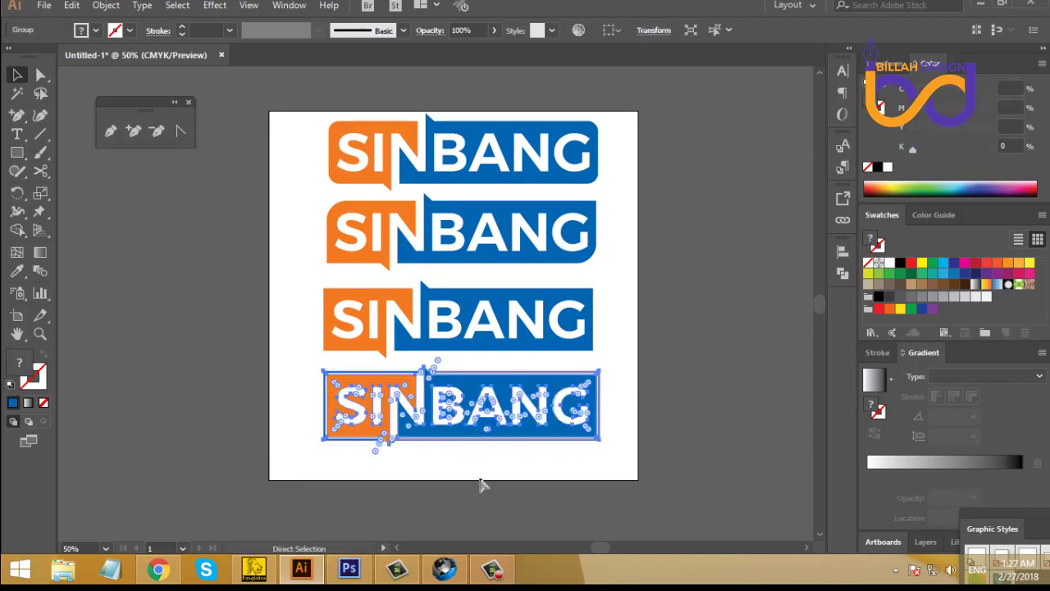
{"action": "key", "text": "v"}
{"action": "left_click", "coordinate": [429, 473]}
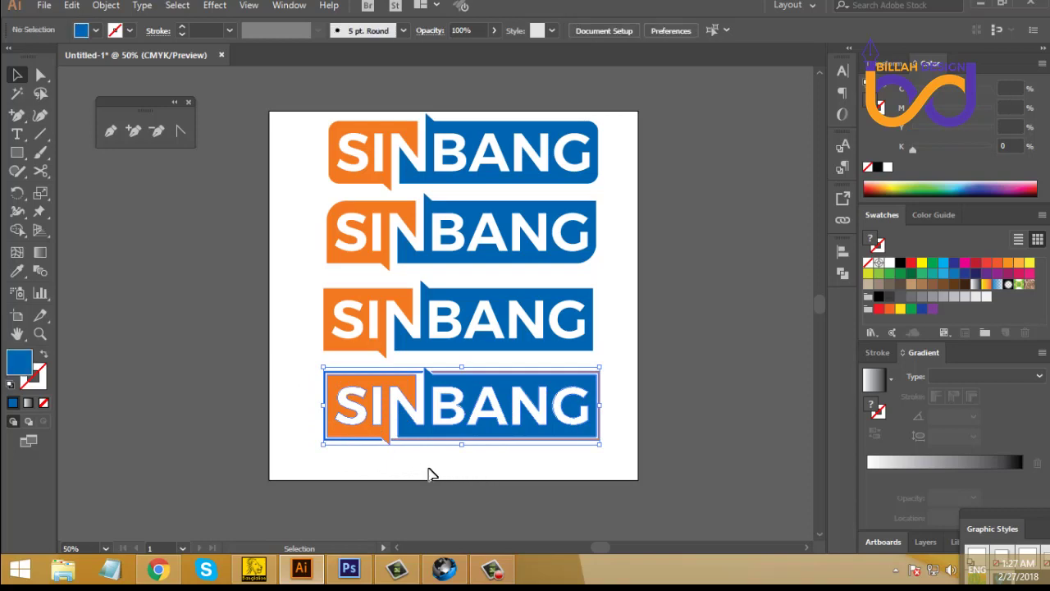
- Open the K.psd mockup file in Photoshop
{"action": "left_click", "coordinate": [351, 576]}
{"action": "left_click", "coordinate": [43, 5]}
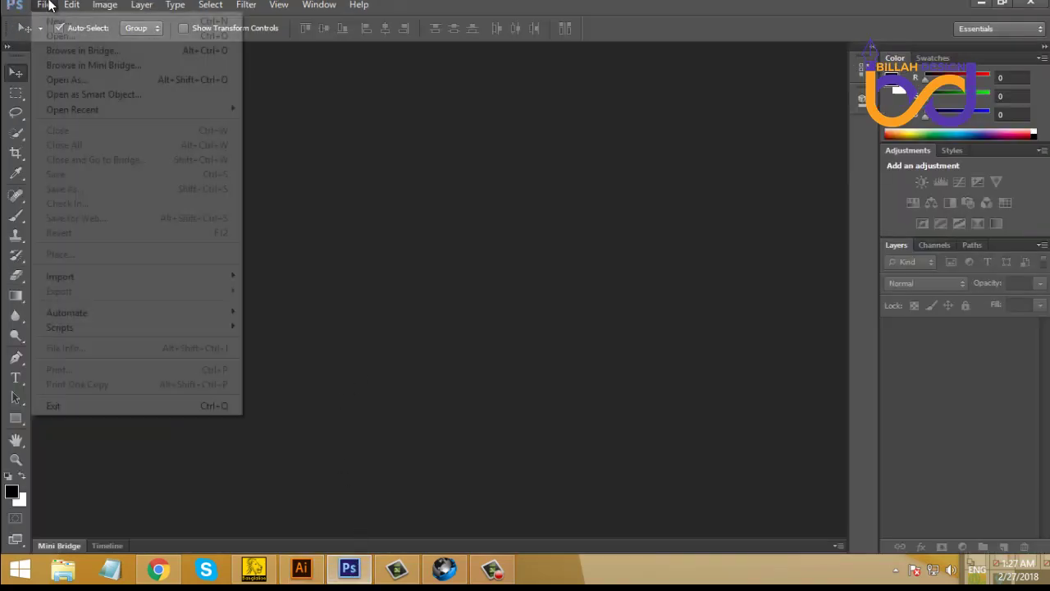
{"action": "left_click", "coordinate": [59, 35]}
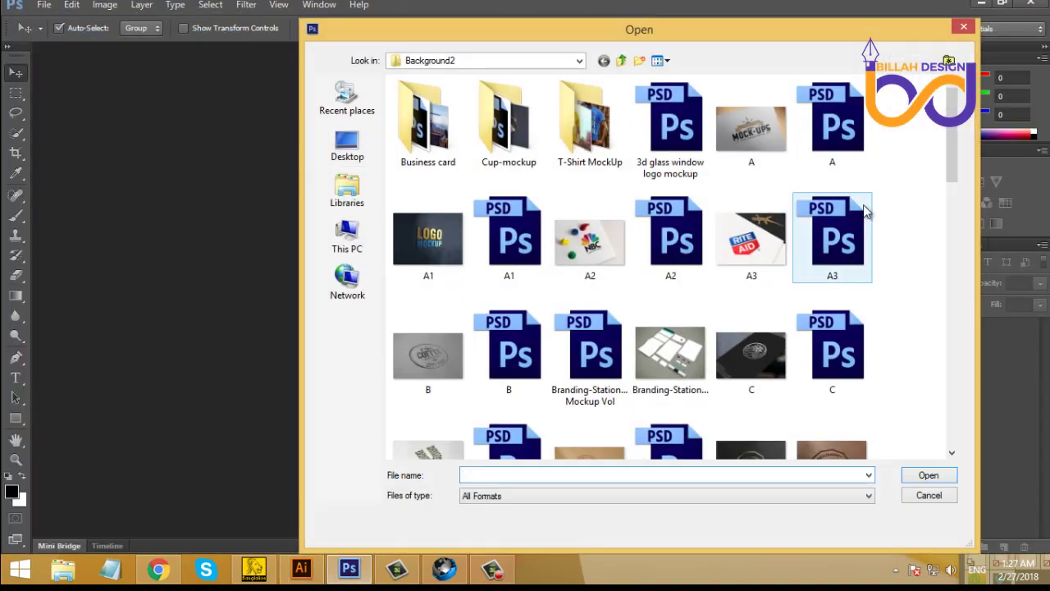
{"action": "left_click_drag", "start_coordinate": [950, 154], "coordinate": [955, 227]}
{"action": "left_click", "coordinate": [753, 351]}
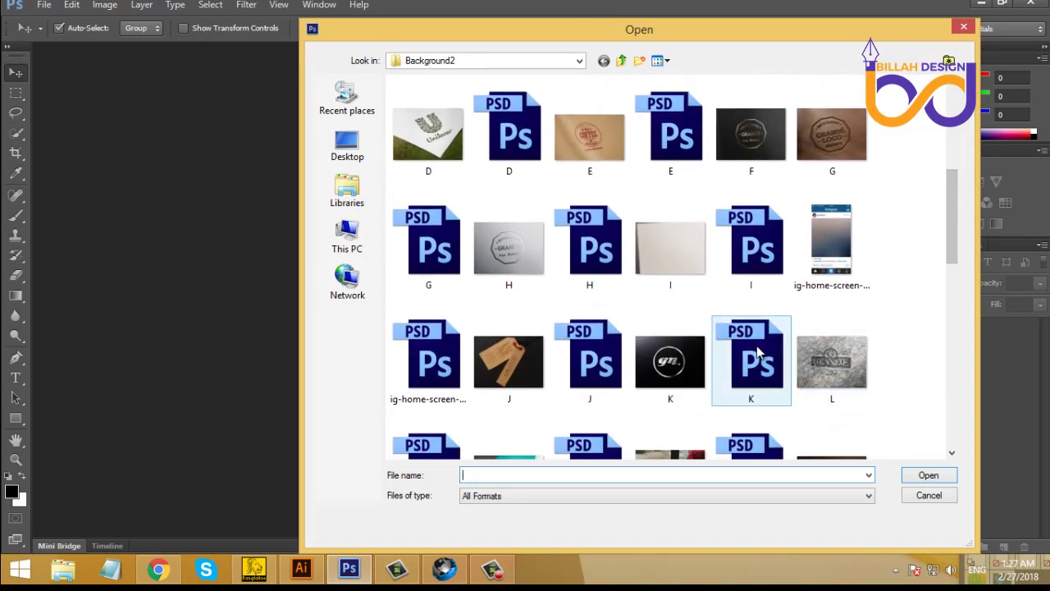
{"action": "double_click", "coordinate": [753, 351]}
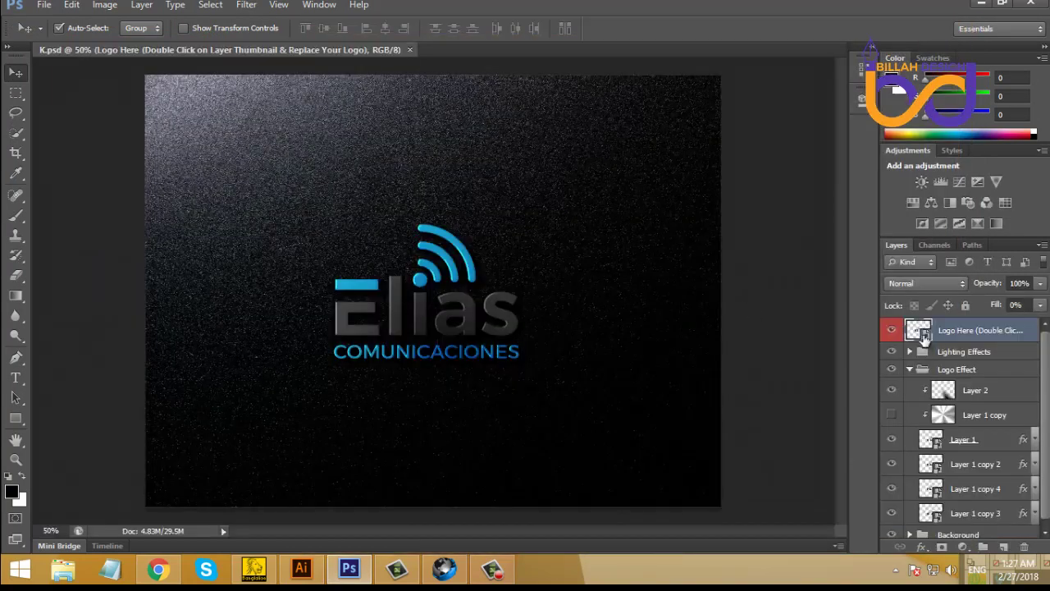
- Paste the SINBANG logo as a smart object into the logo layer, scale it to about 158%, and save
{"action": "double_click", "coordinate": [918, 329]}
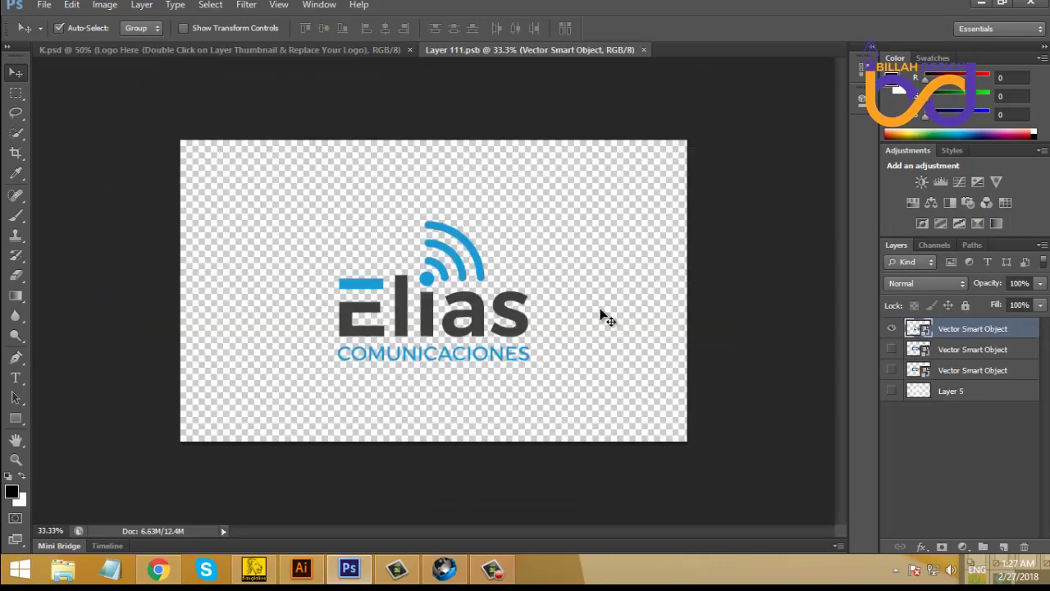
{"action": "key", "text": "ctrl+v"}
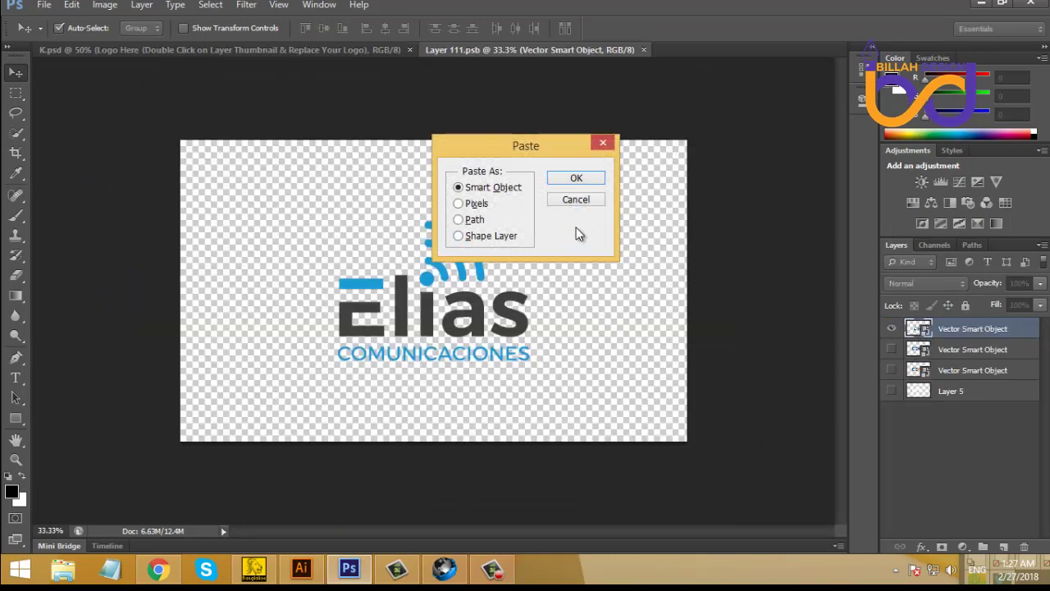
{"action": "left_click", "coordinate": [577, 178]}
{"action": "left_click_drag", "start_coordinate": [531, 321], "coordinate": [583, 344]}
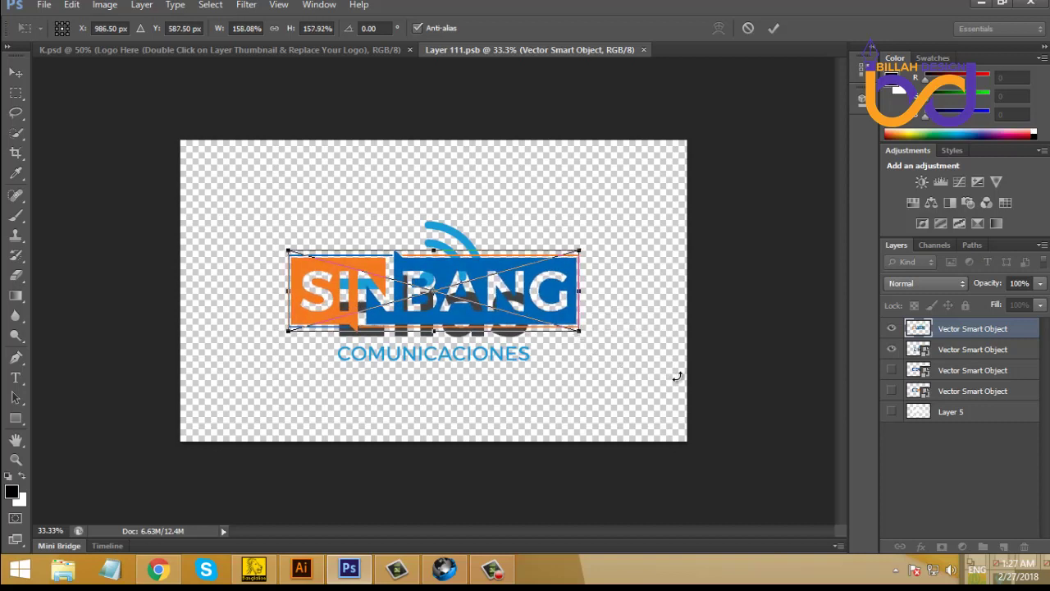
{"action": "key", "text": "Return"}
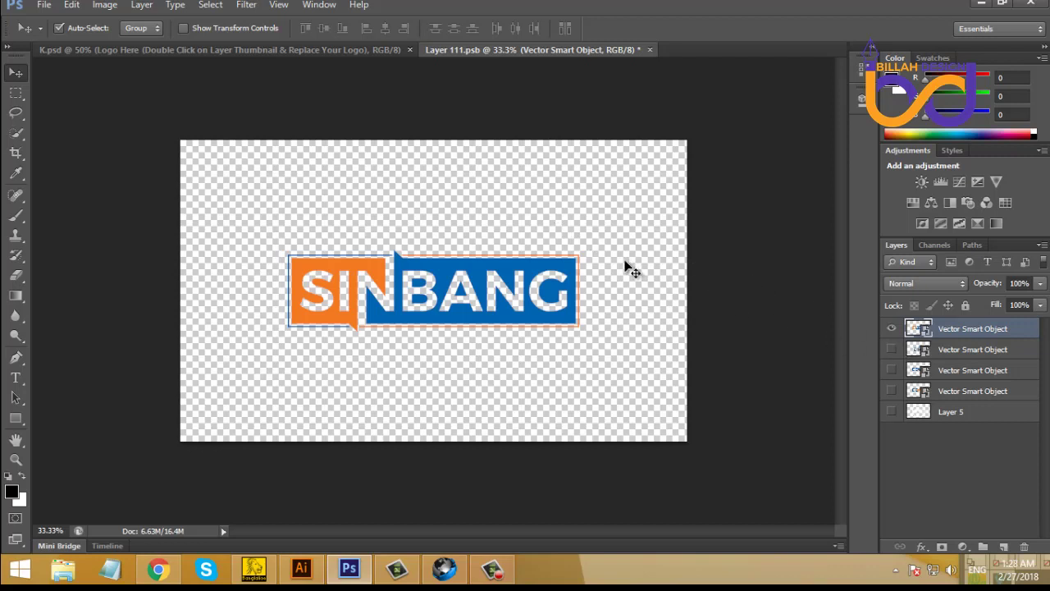
{"action": "key", "text": "ctrl+s"}
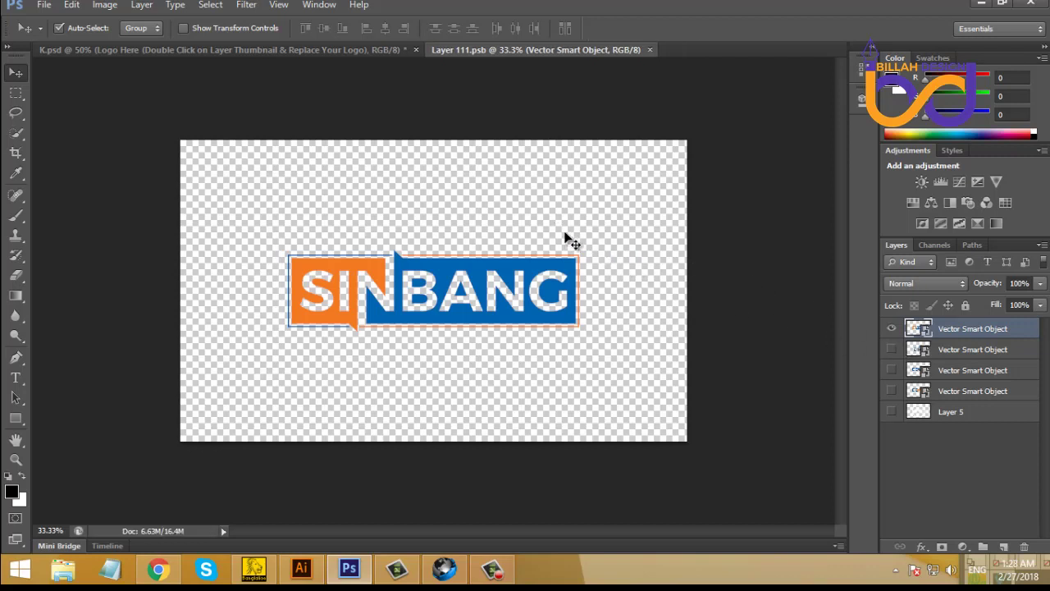
- View the K.psd mockup showing the orange-and-blue SINBANG banner on the dark textured background
{"action": "left_click", "coordinate": [272, 51]}
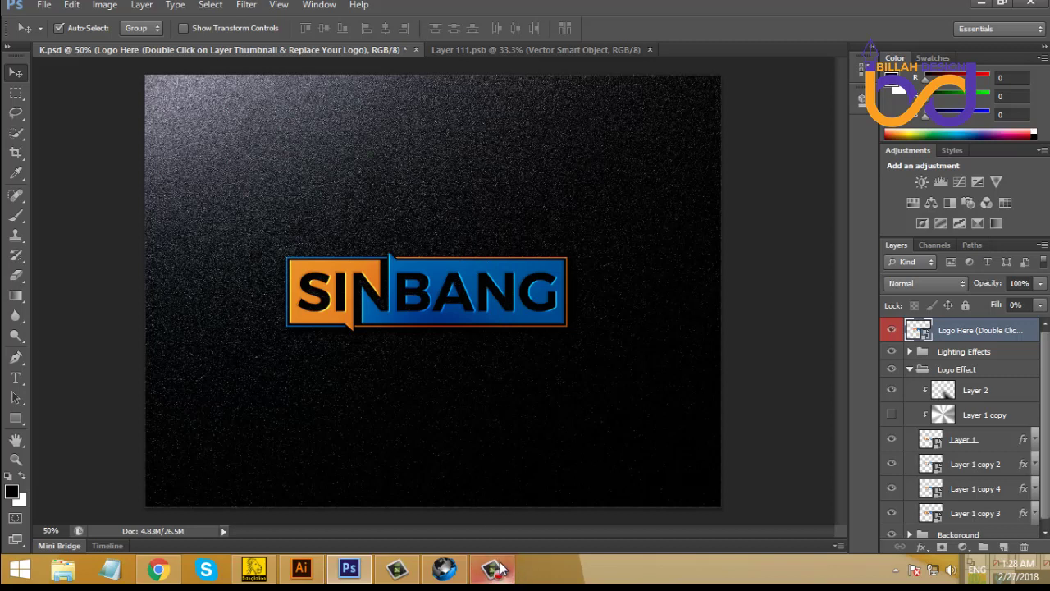
{"action": "mouse_move", "coordinate": [504, 572]}
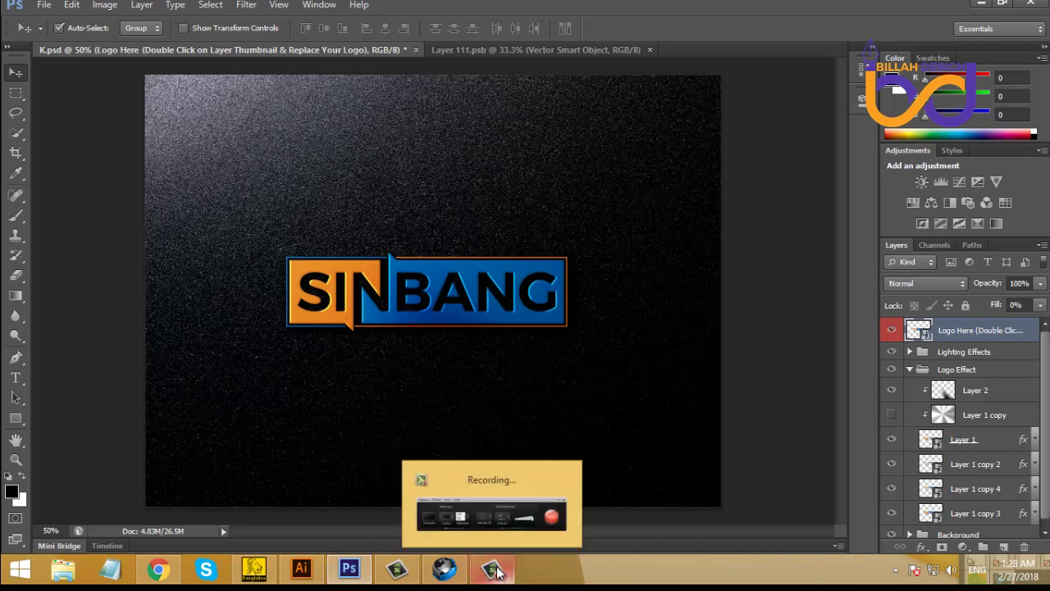